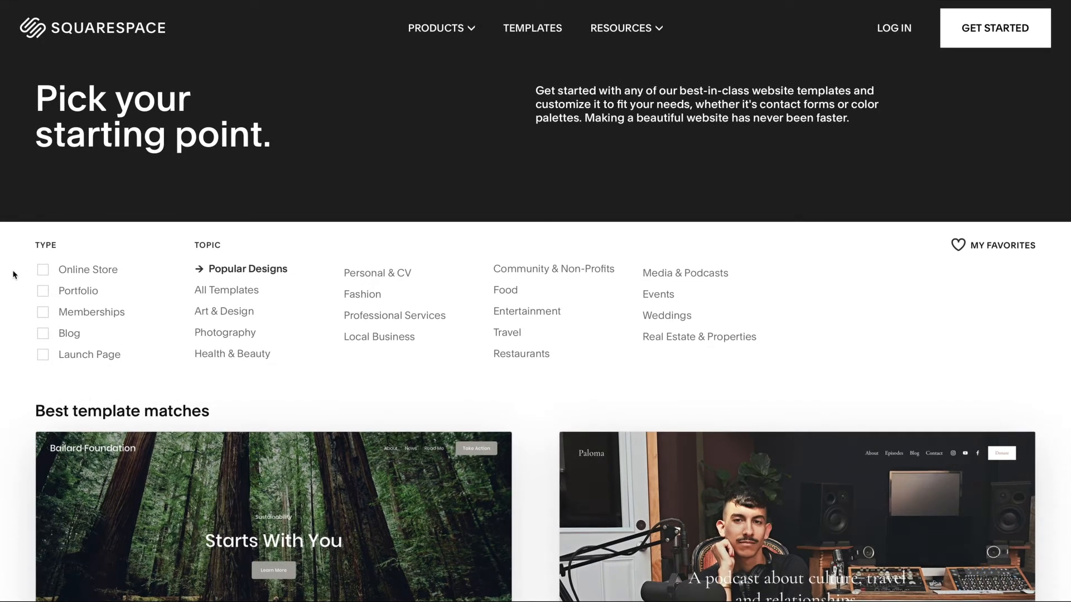
Filter the template gallery to show only Portfolio designs
scroll(14, 275, "down", 15)
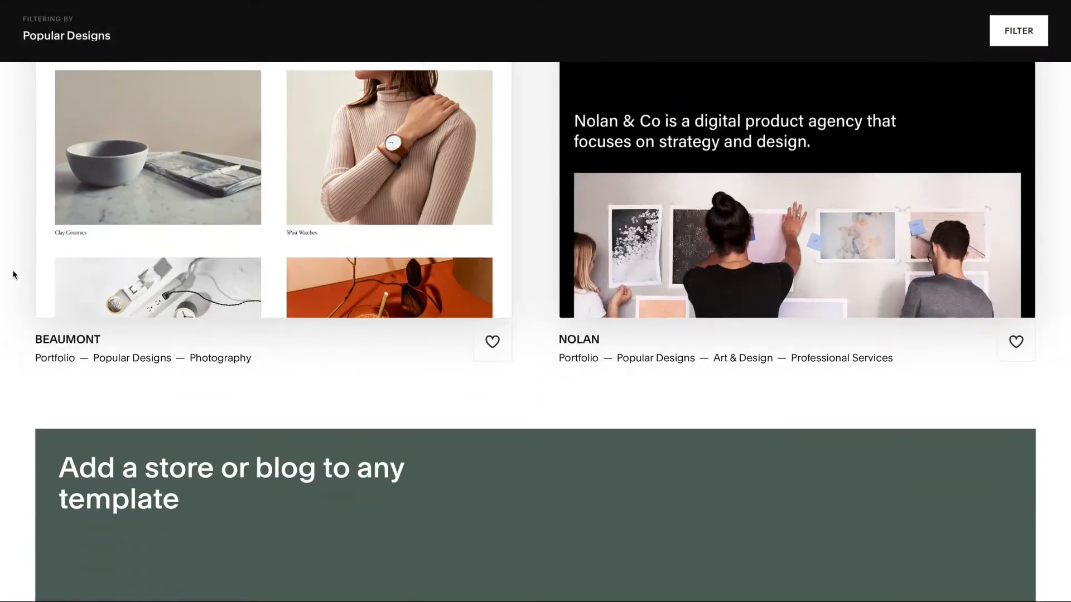
scroll(14, 274, "down", 13)
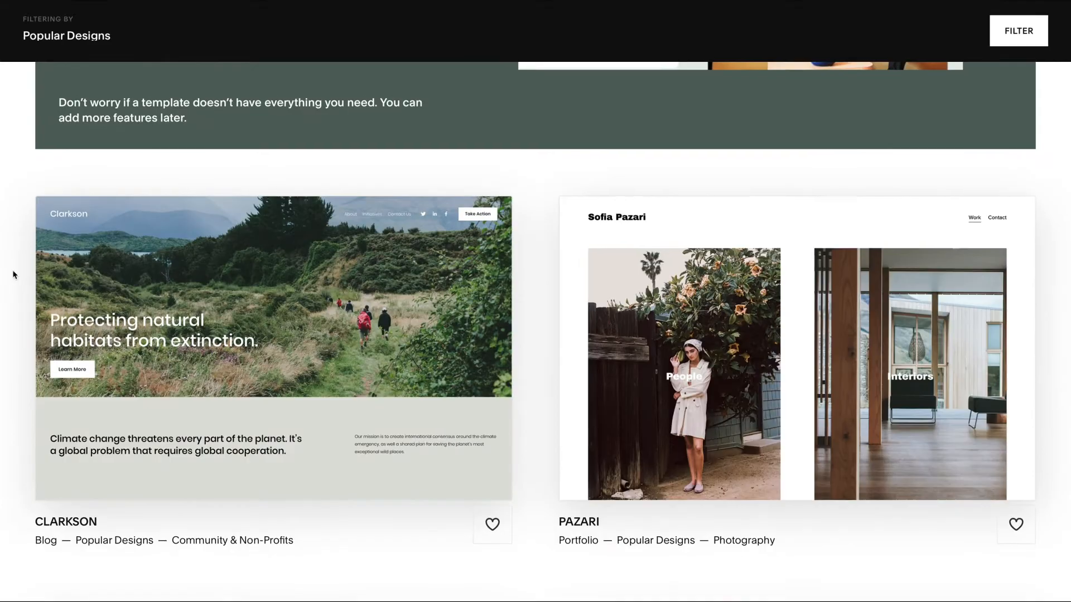
scroll(14, 274, "up", 20)
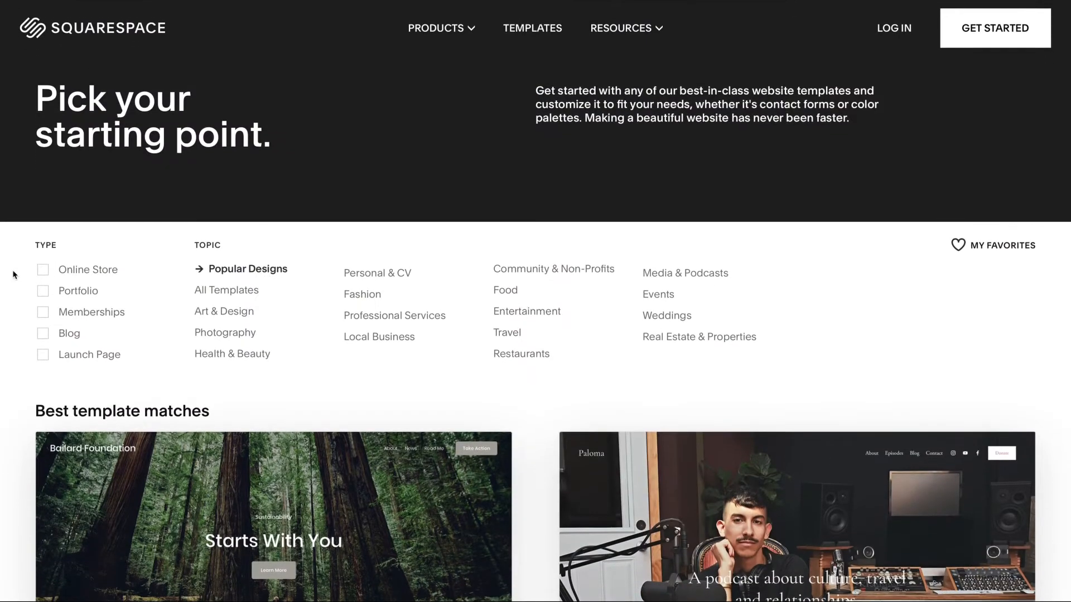
left_click(43, 292)
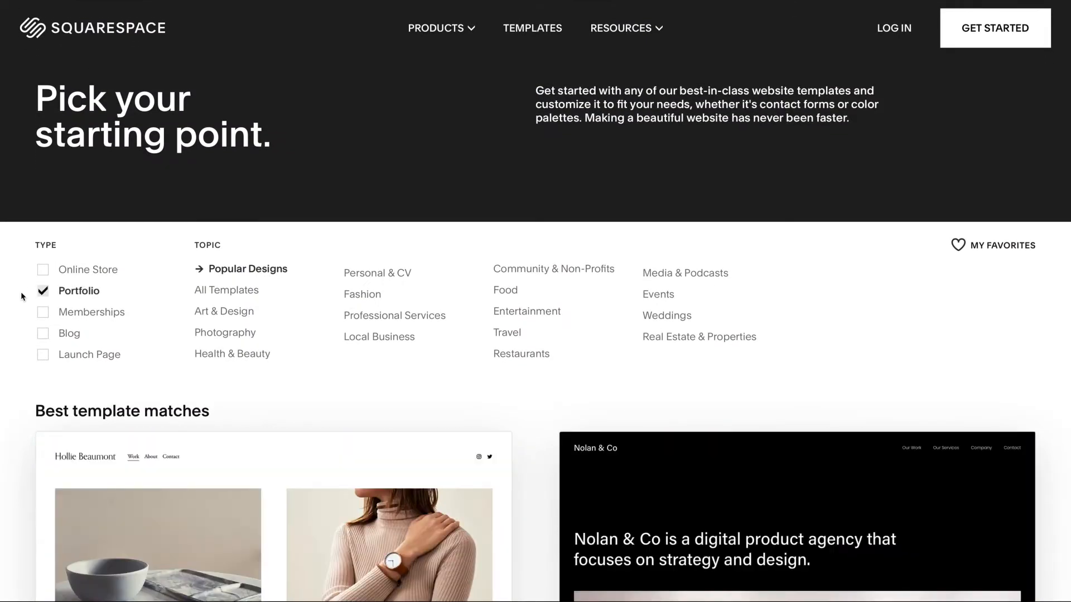
Preview the Novo template's demo site and start a new site with it
scroll(21, 296, "down", 15)
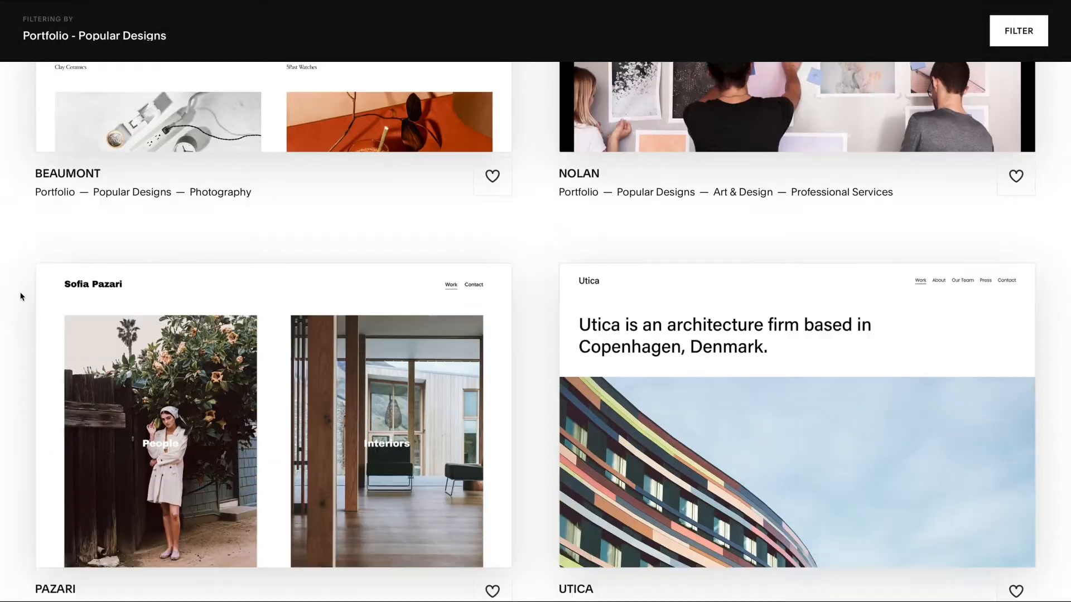
scroll(21, 296, "down", 10)
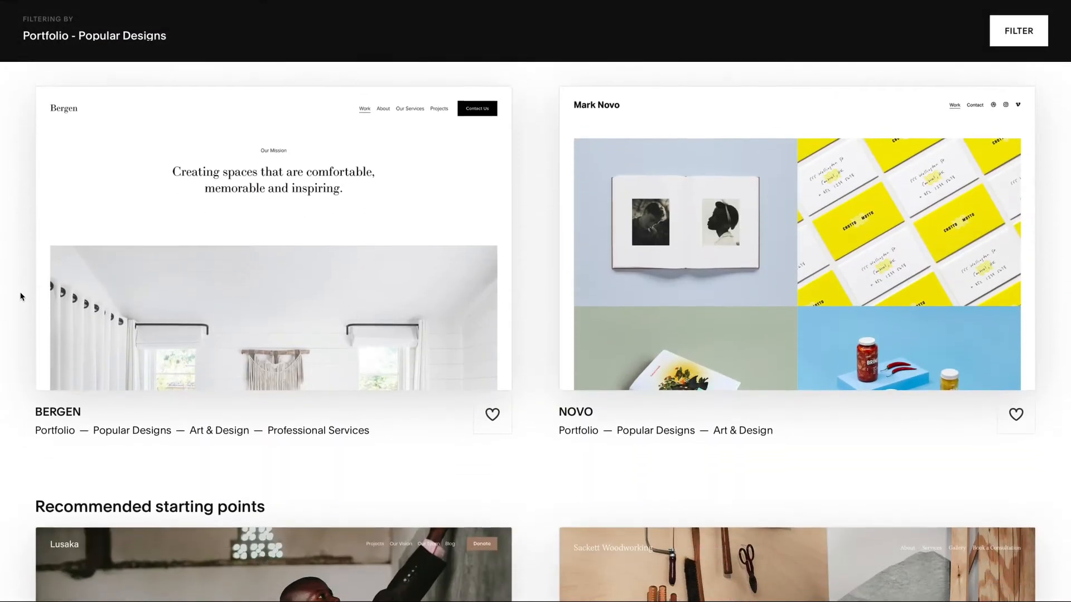
mouse_move(631, 303)
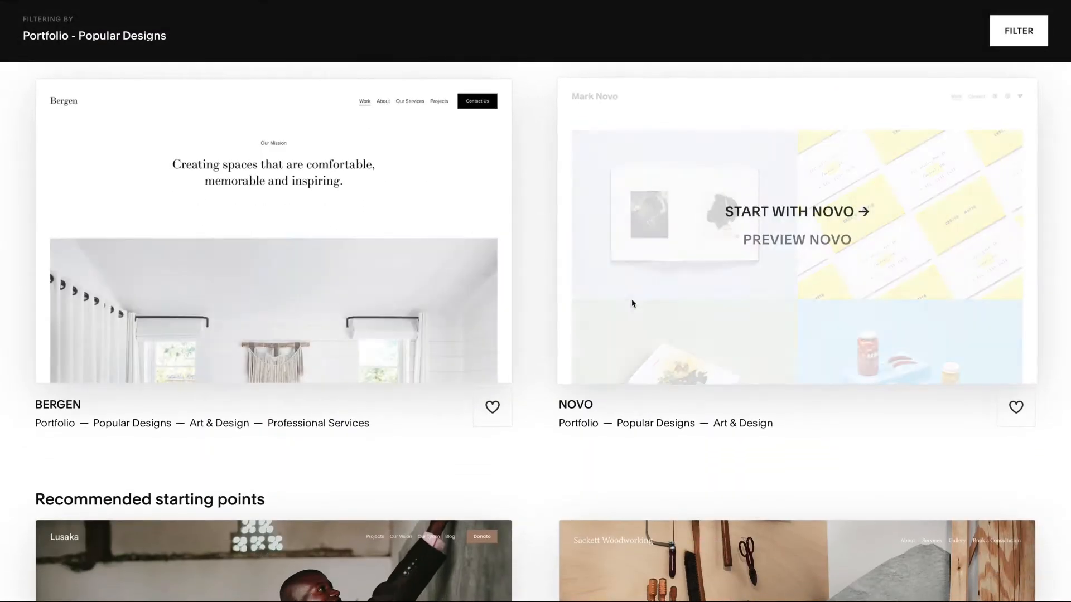
left_click(758, 246)
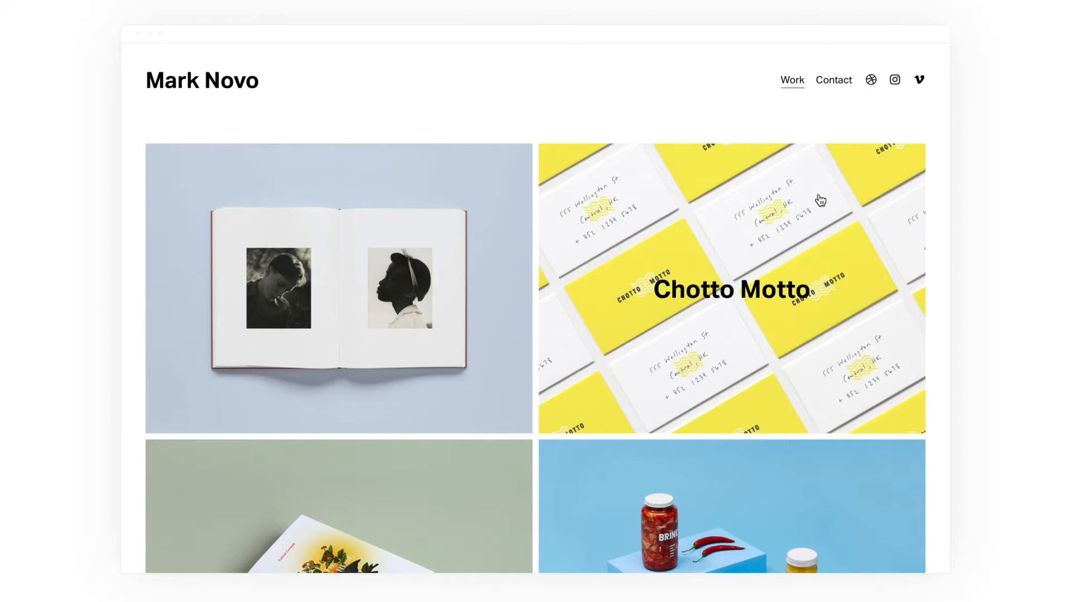
scroll(820, 201, "down", 12)
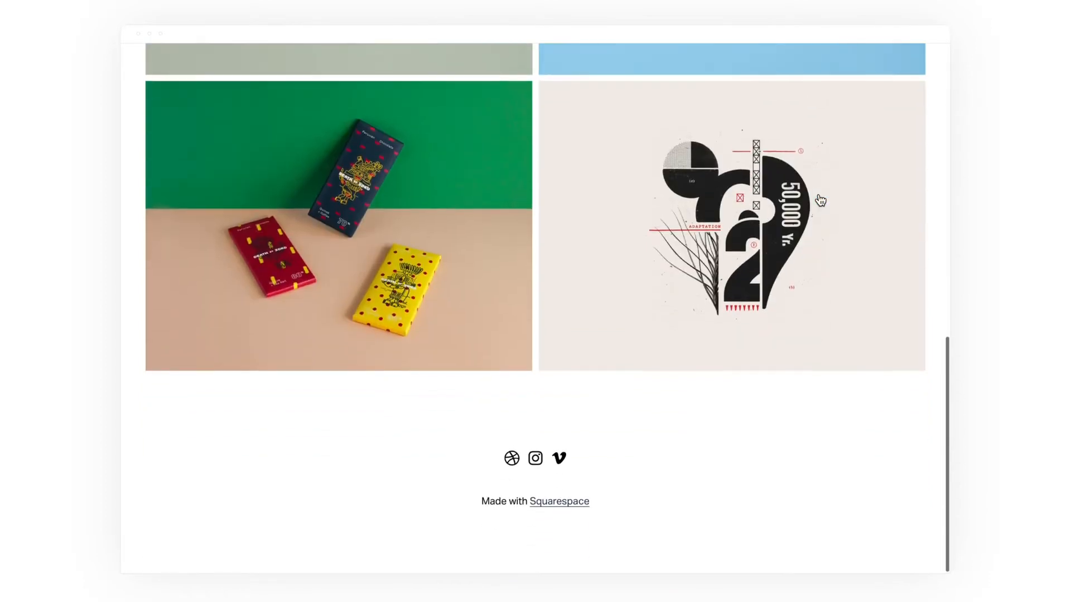
scroll(820, 201, "up", 12)
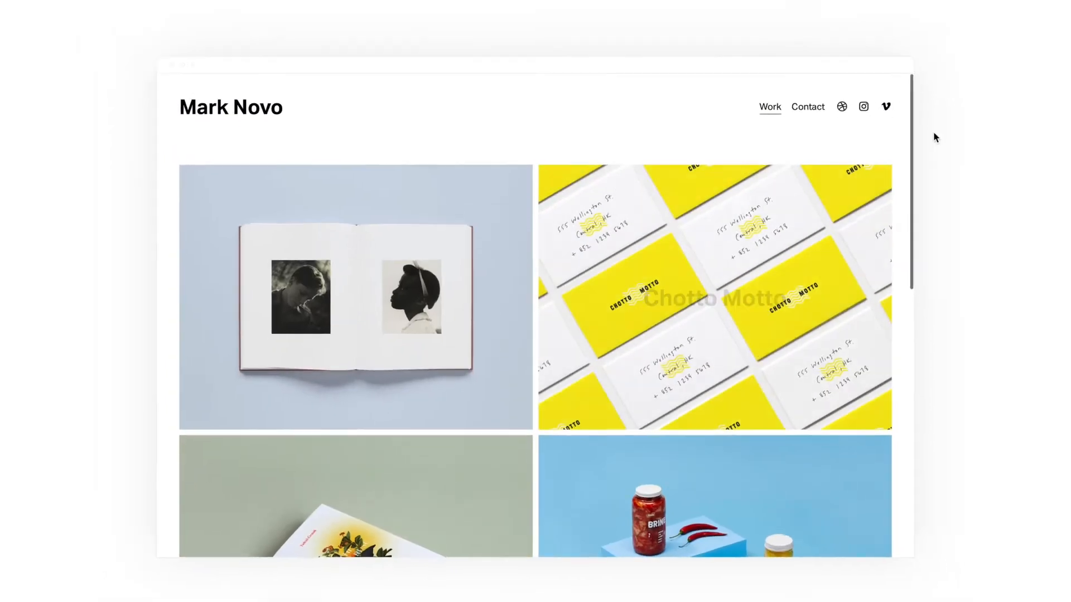
left_click(935, 49)
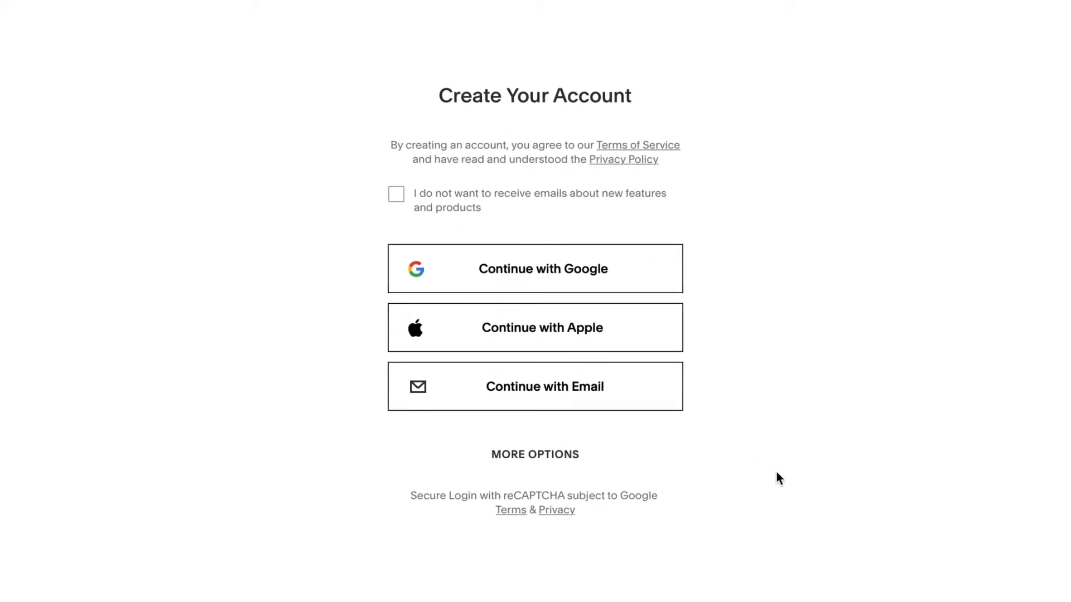
Sign up by e-mail with first and last name, e-mail address and password, and submit
left_click(612, 398)
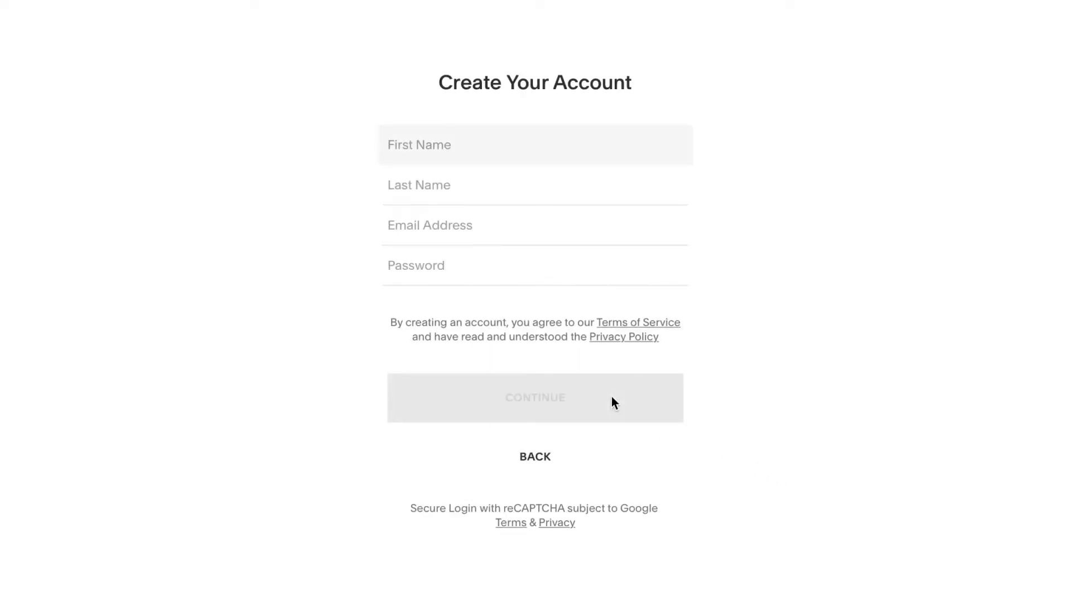
key("Tab")
key("Tab")
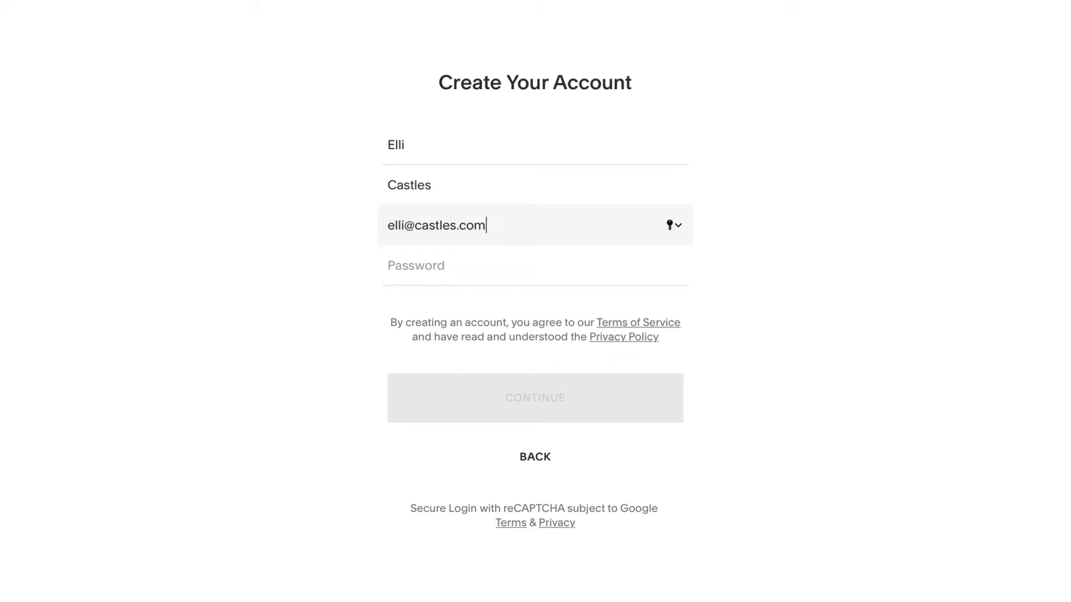
key("Tab")
type("•••••••••••")
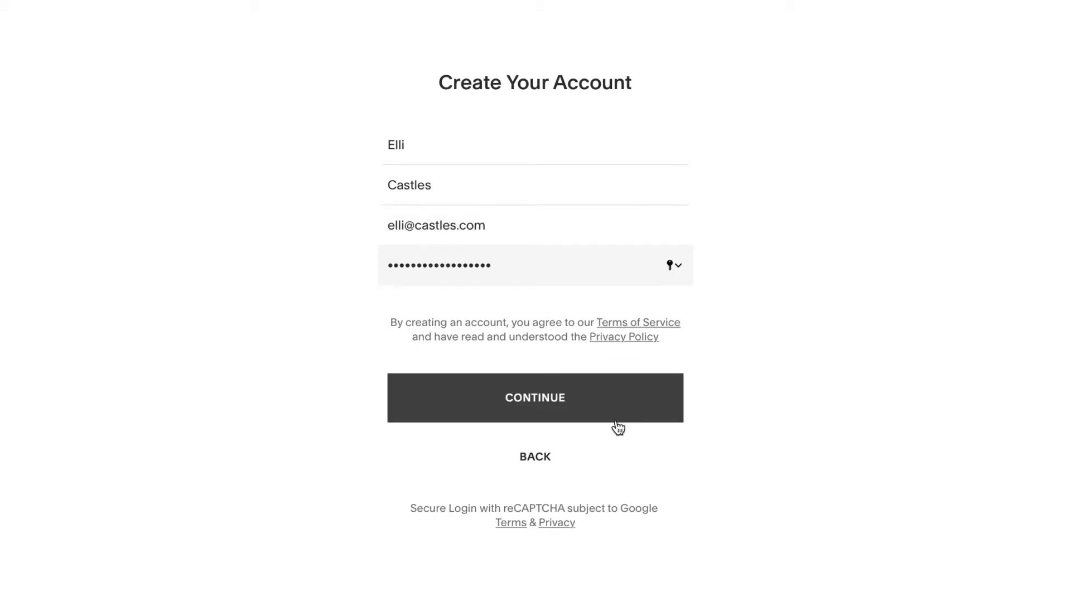
left_click(615, 421)
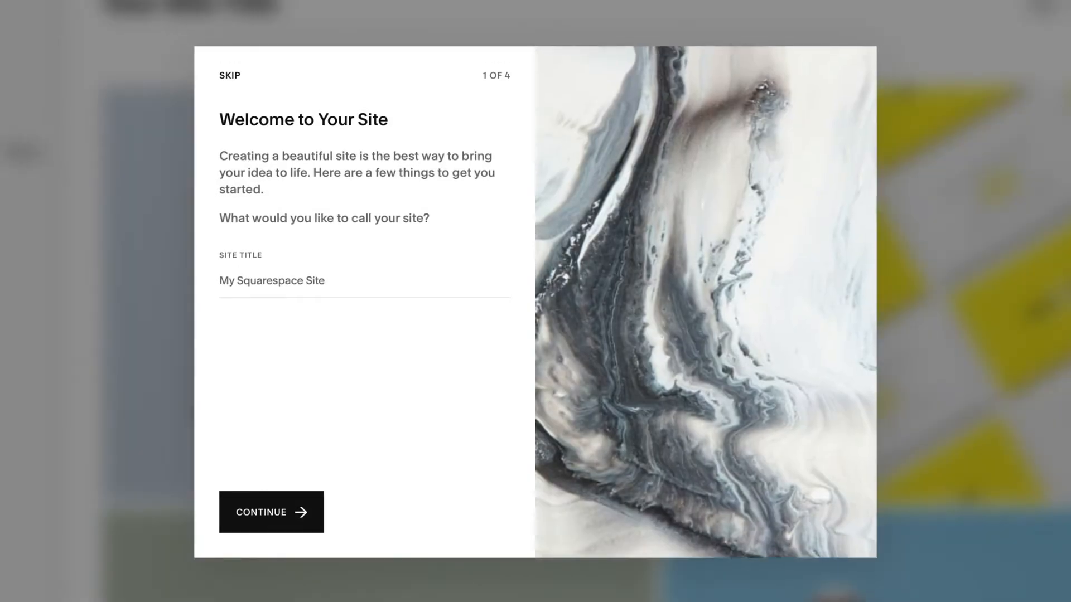
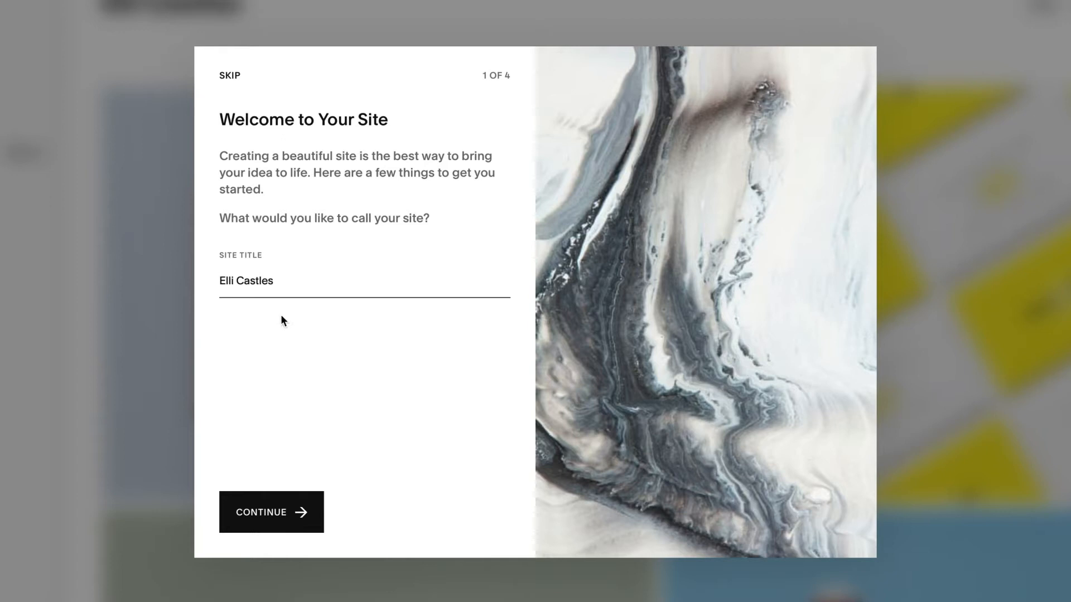
Enter the owner's name as the site title and skip the onboarding tour
left_click(281, 509)
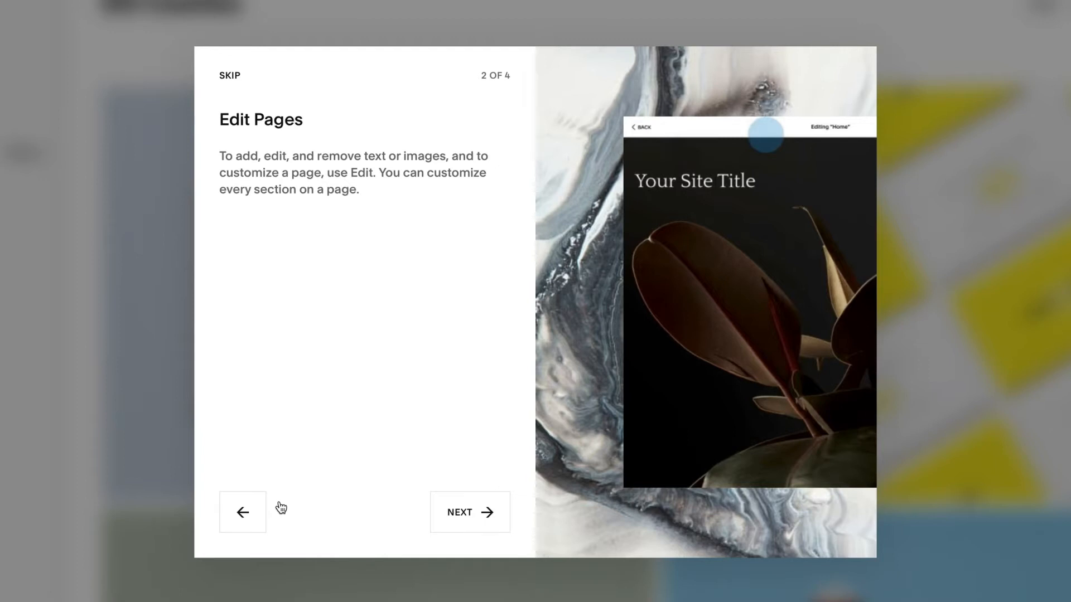
left_click(234, 80)
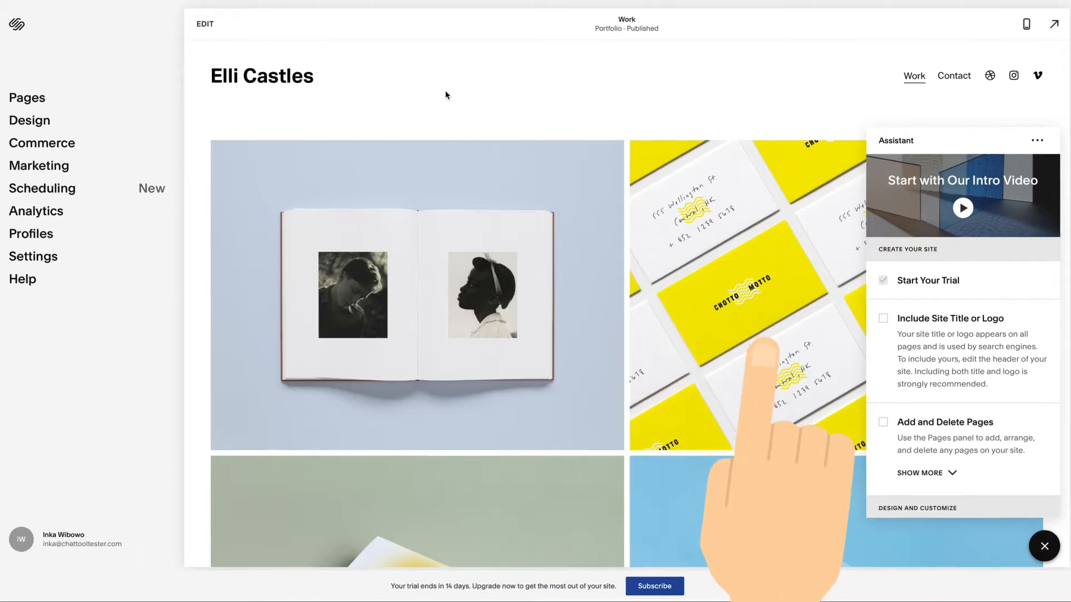
Look through the site and the Assistant checklist, then close the Assistant
scroll(441, 92, "down", 10)
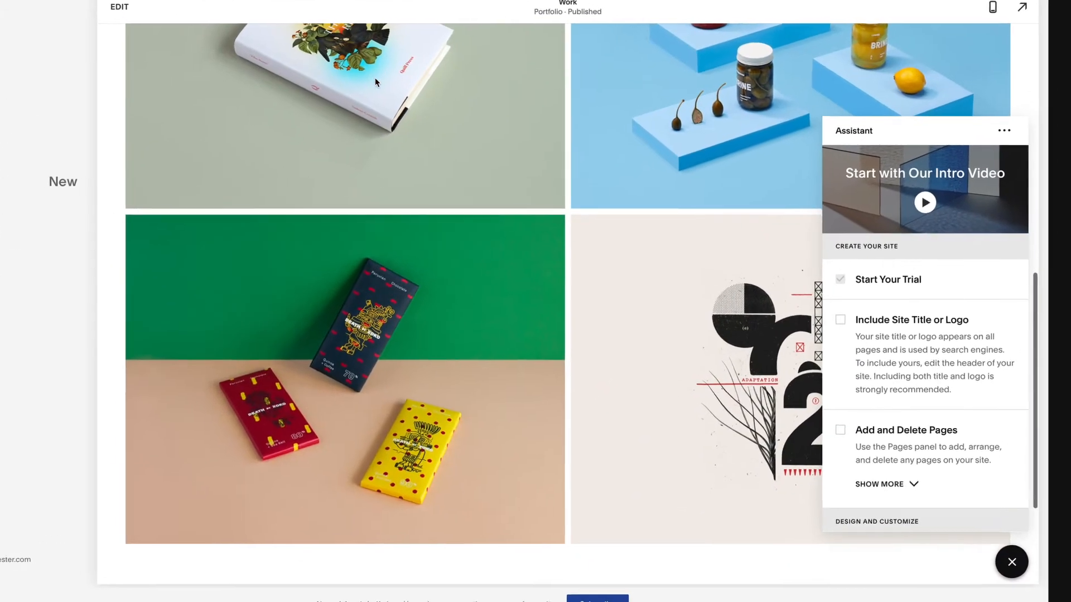
scroll(375, 78, "up", 10)
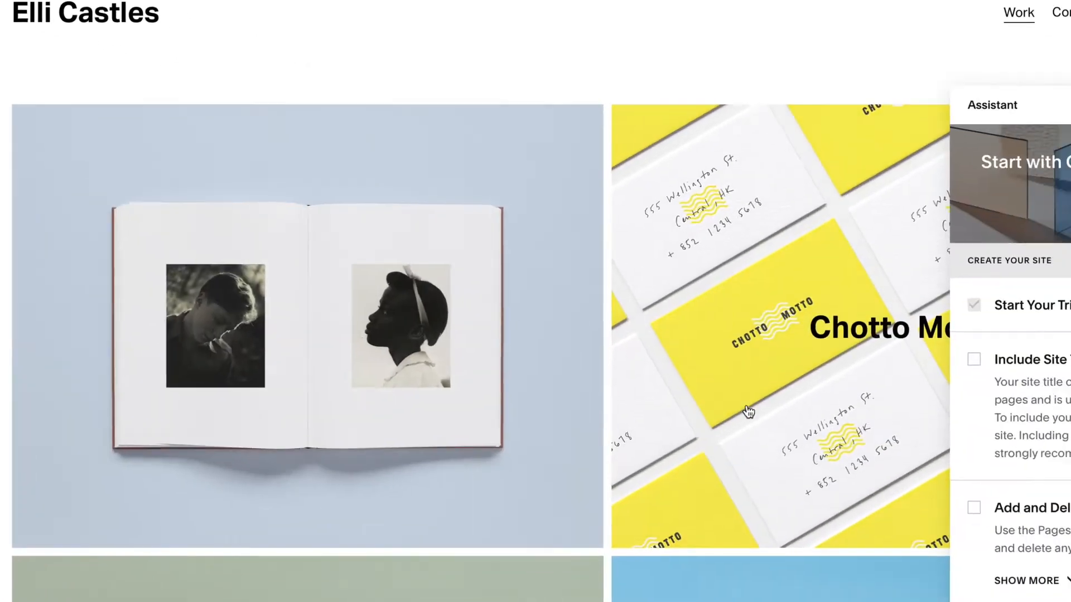
scroll(1012, 386, "down", 2)
scroll(674, 286, "down", 10)
scroll(674, 290, "down", 1)
scroll(673, 289, "up", 12)
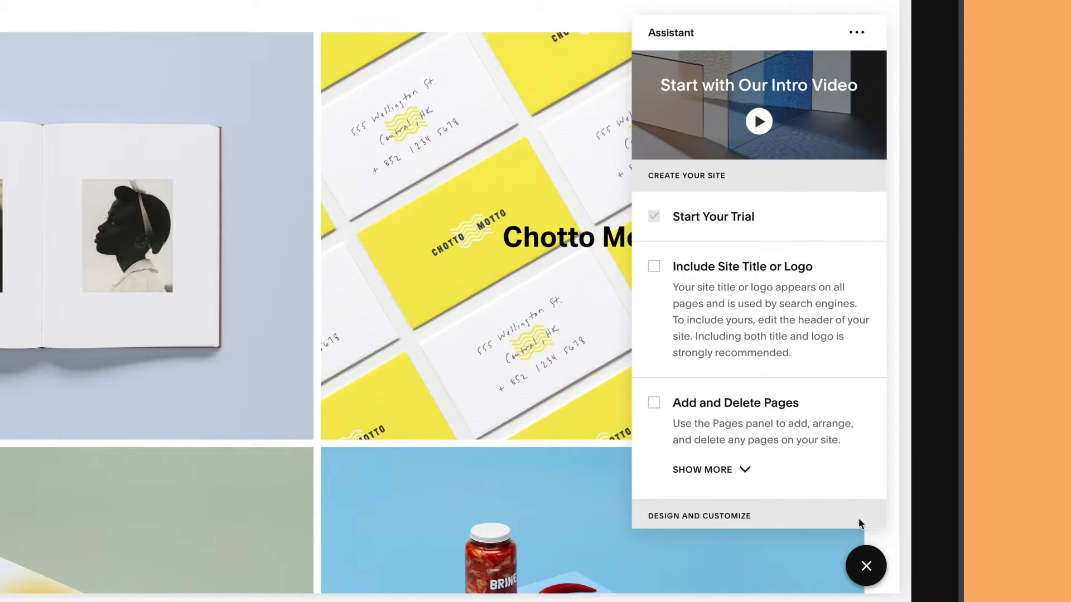
left_click(867, 566)
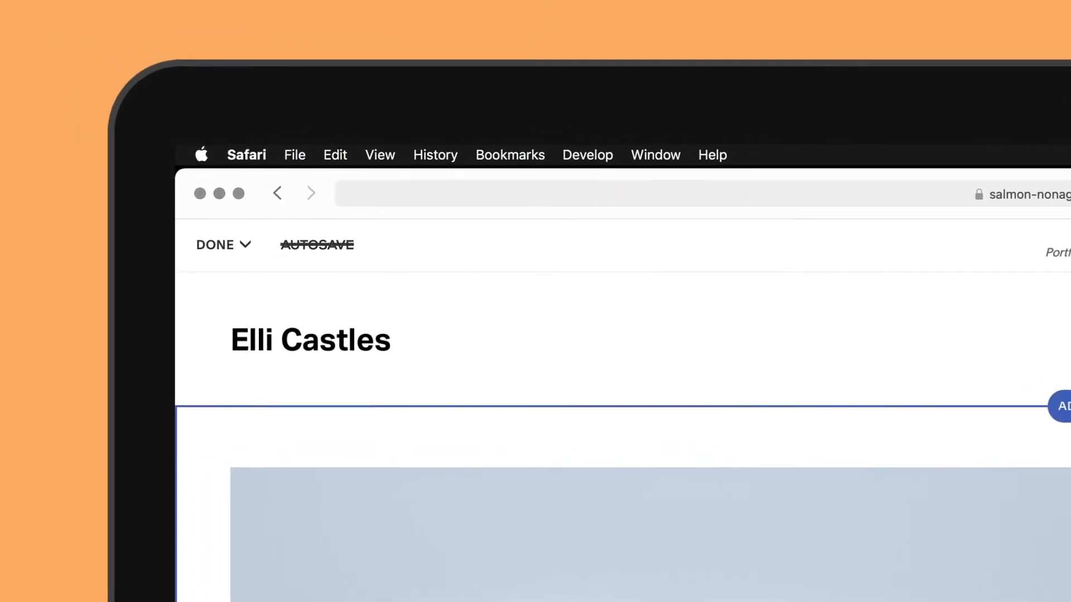
Discard the unsaved page changes from the Done menu
mouse_move(258, 268)
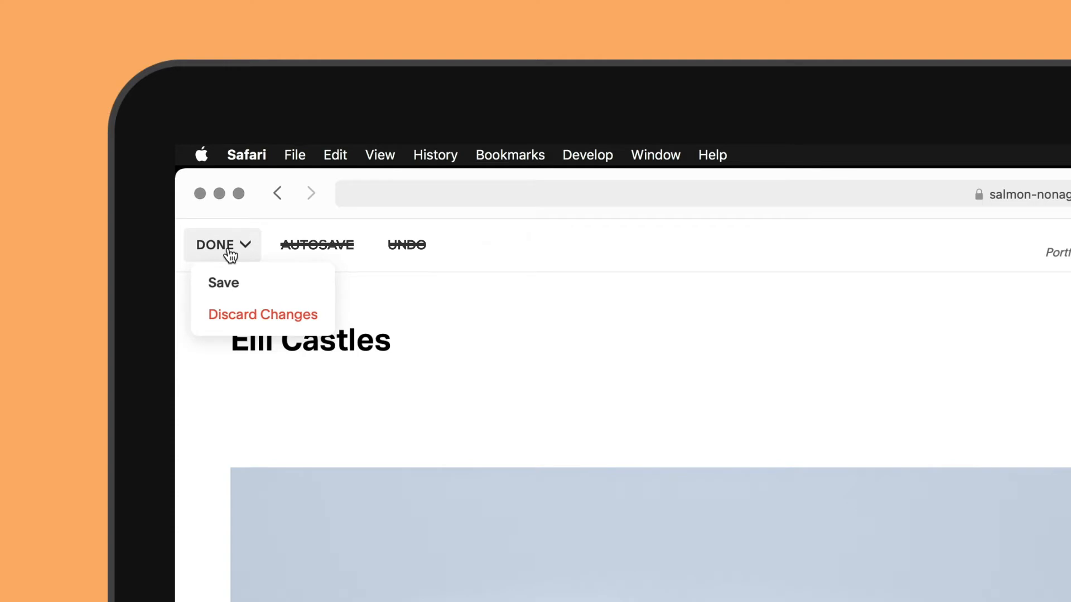
left_click(238, 315)
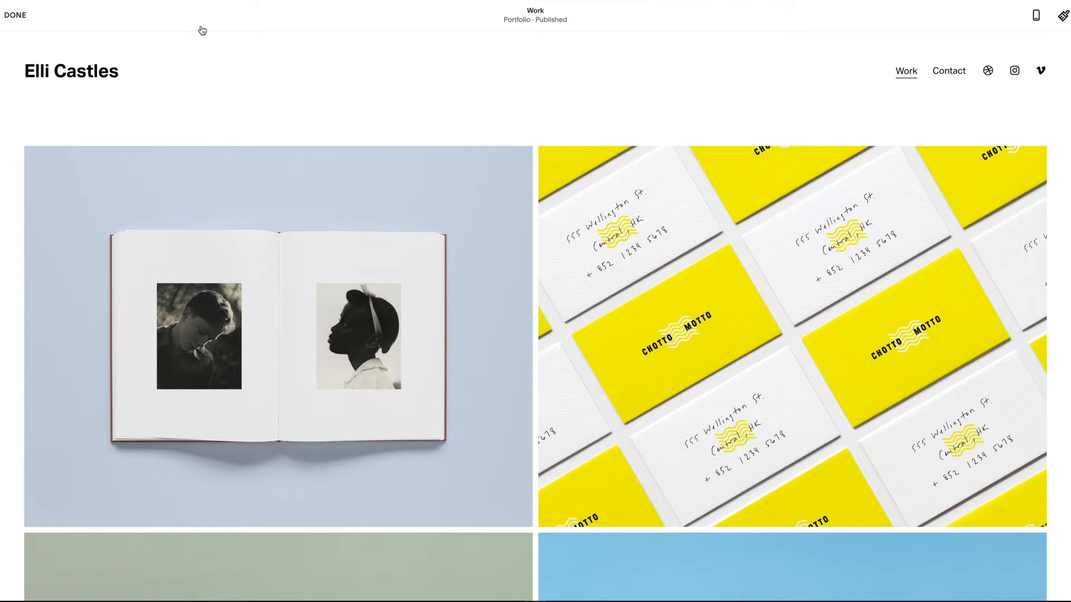
Append '| Graphic Designer' to the site title in the header's Site Title & Logo settings
mouse_move(209, 34)
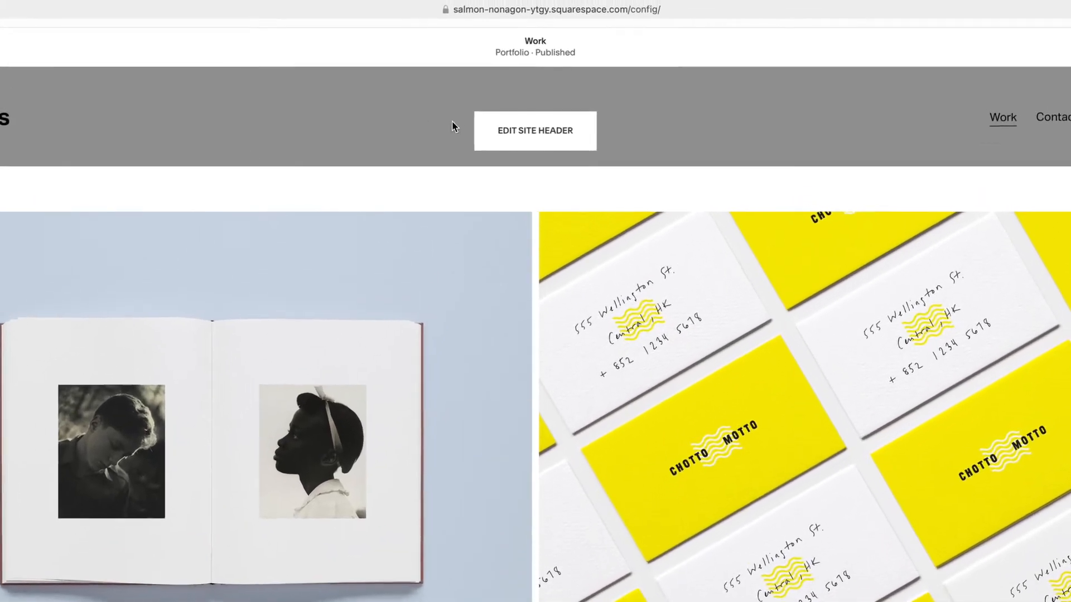
left_click(516, 130)
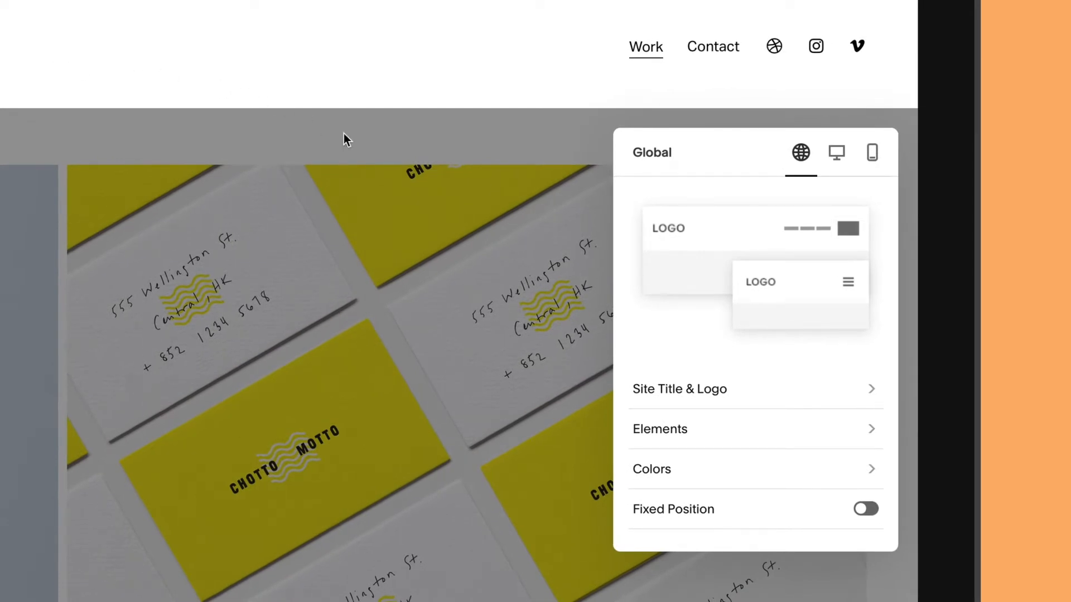
left_click(690, 390)
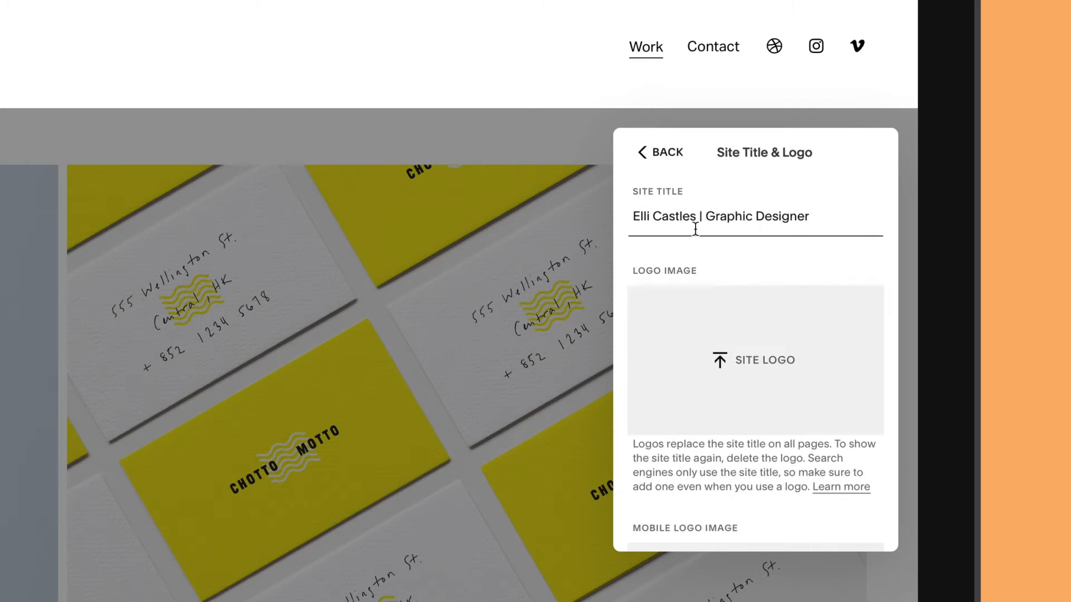
left_click(666, 169)
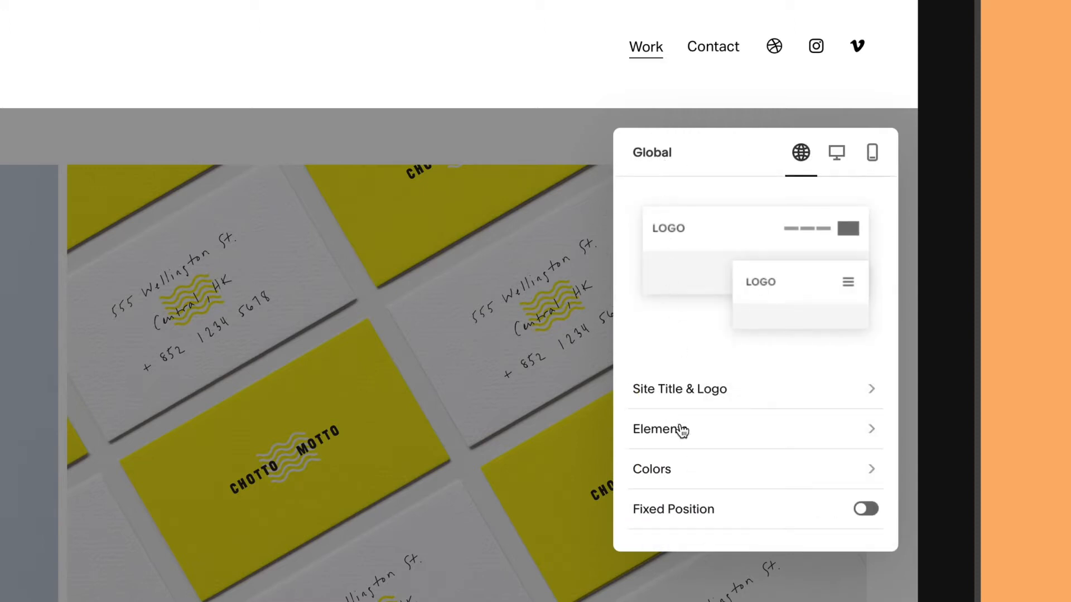
left_click(683, 431)
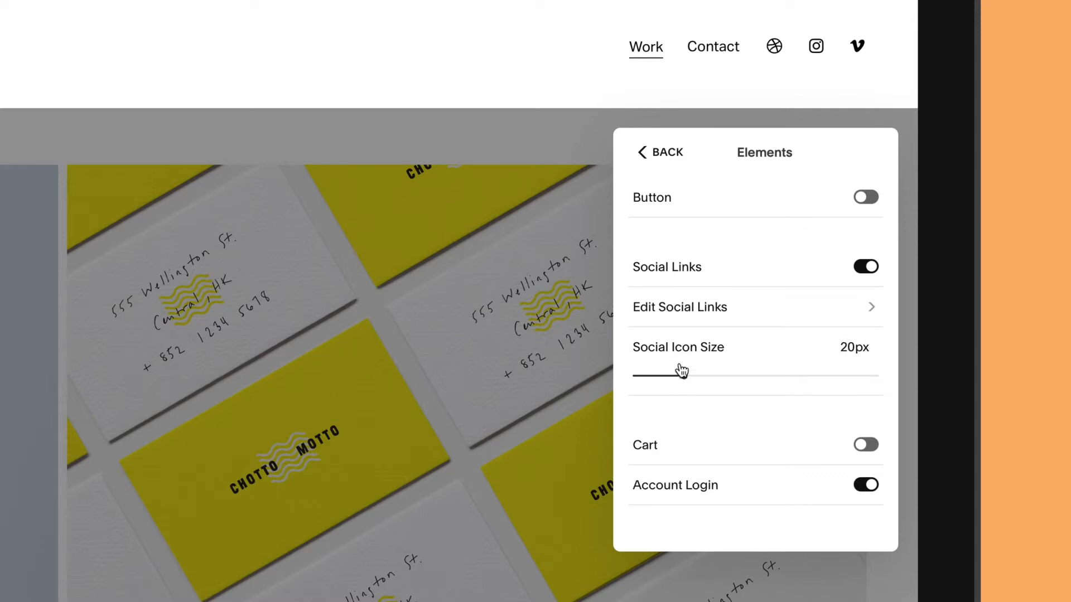
Remove the Instagram and Vimeo social links from the header
left_click(678, 310)
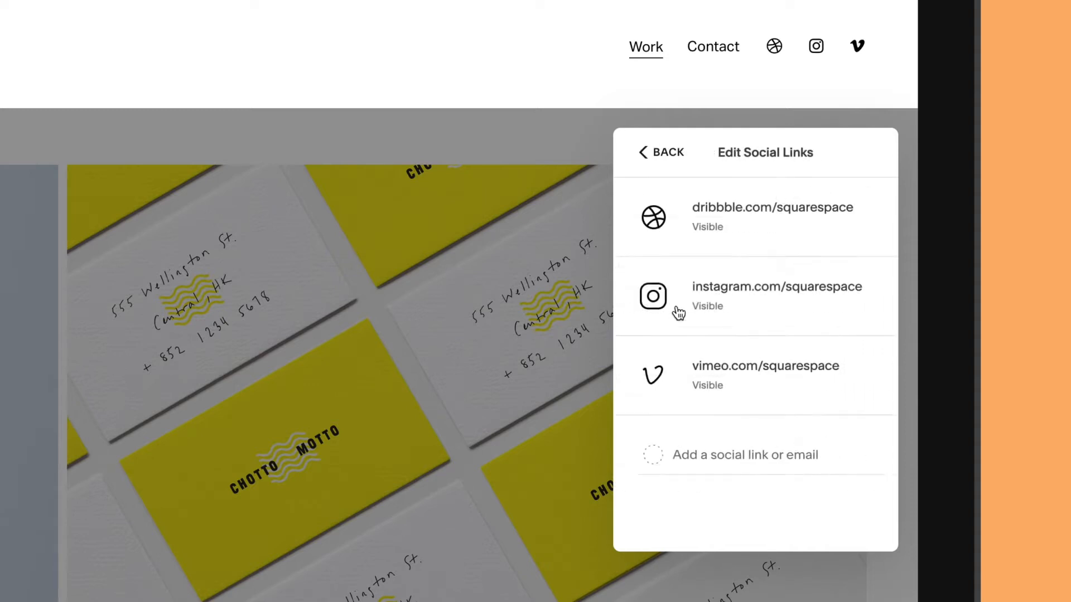
mouse_move(676, 311)
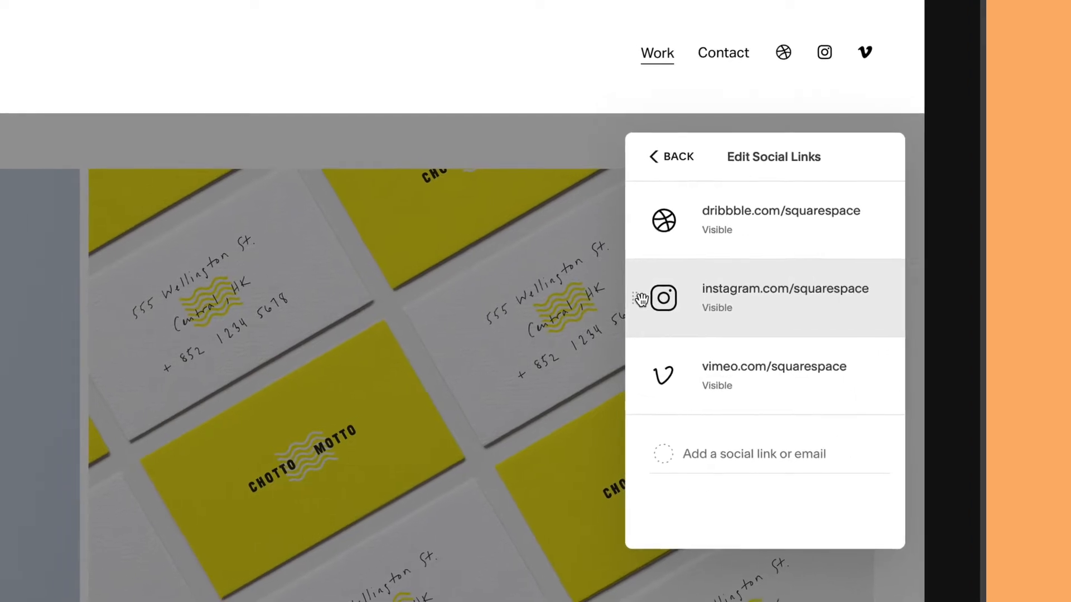
left_click(642, 299)
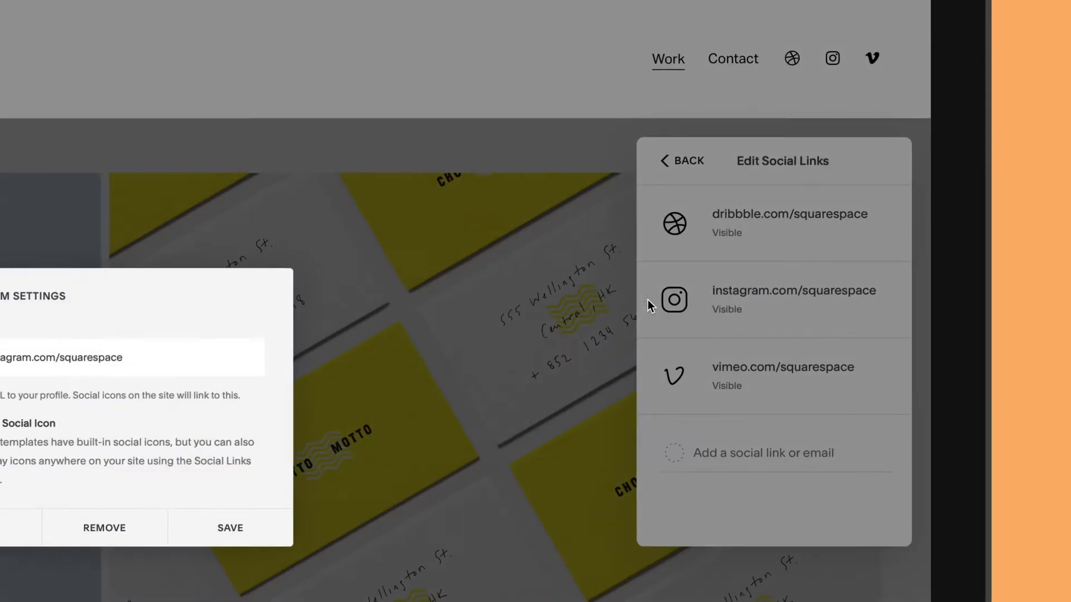
left_click(155, 524)
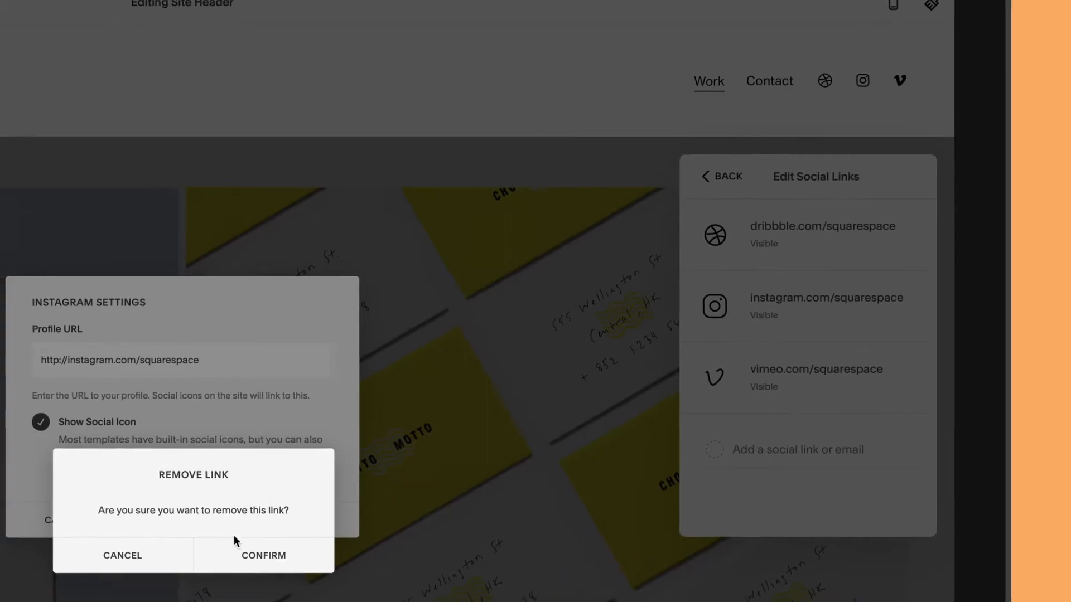
left_click(238, 549)
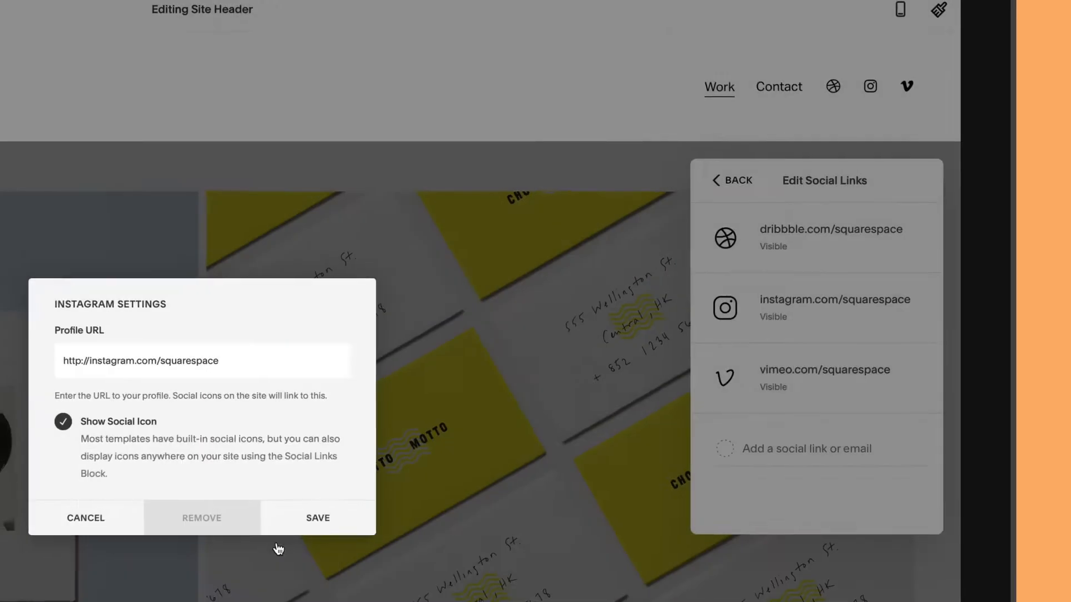
left_click(726, 327)
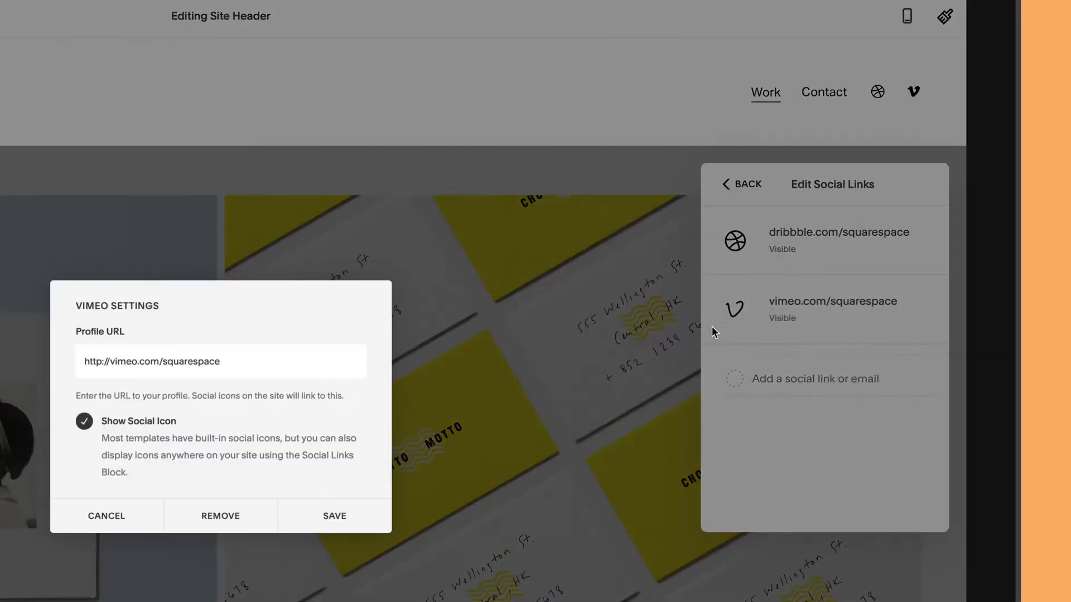
left_click(258, 509)
left_click(275, 552)
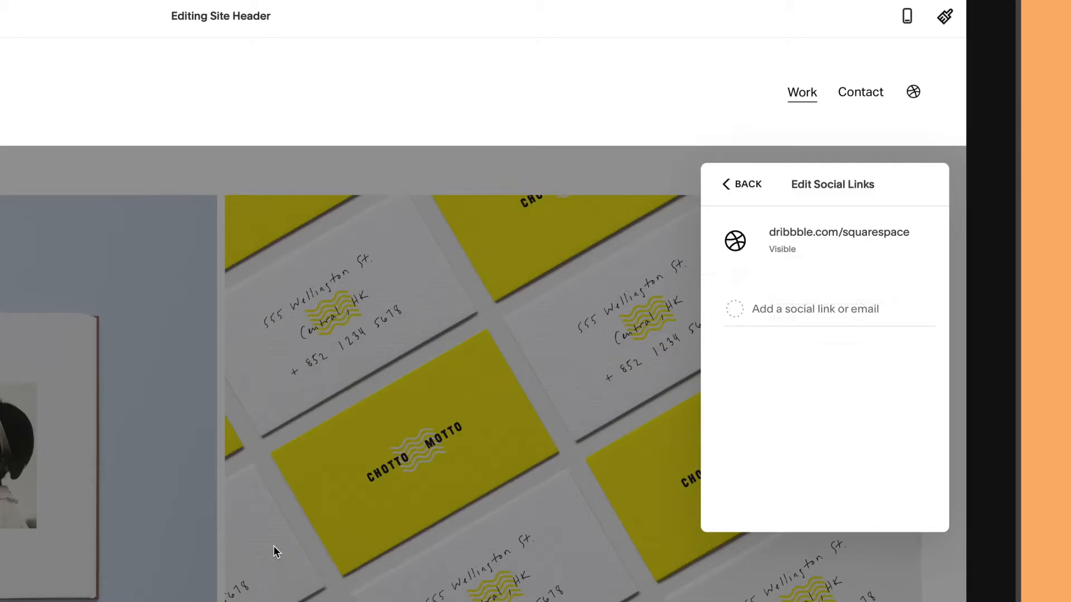
Point the Dribbble link to the owner's profile URL, save, and finish header editing
left_click(793, 248)
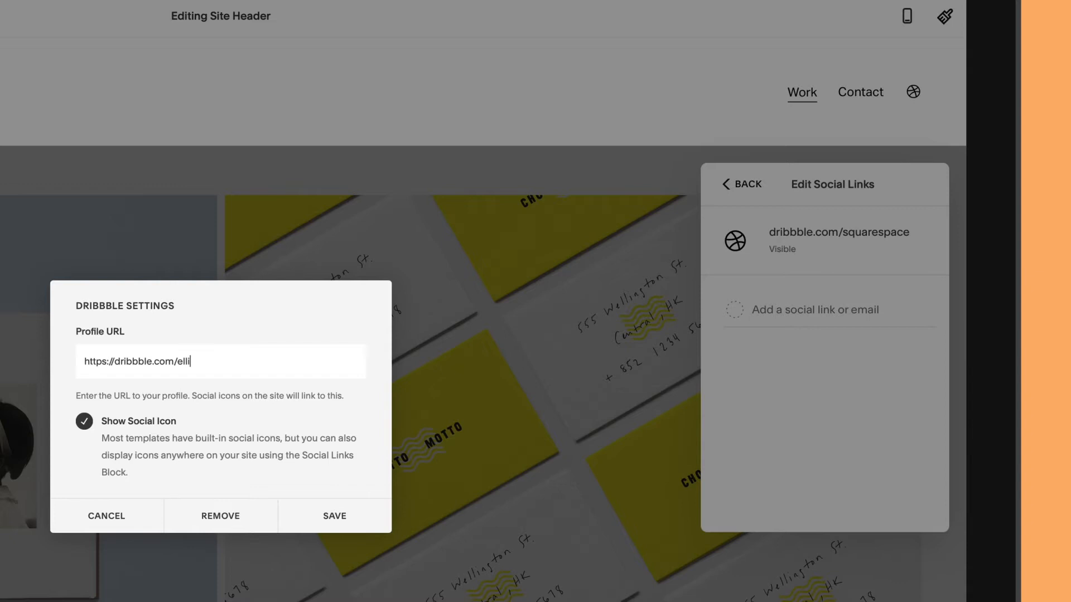
left_click(334, 516)
left_click(625, 173)
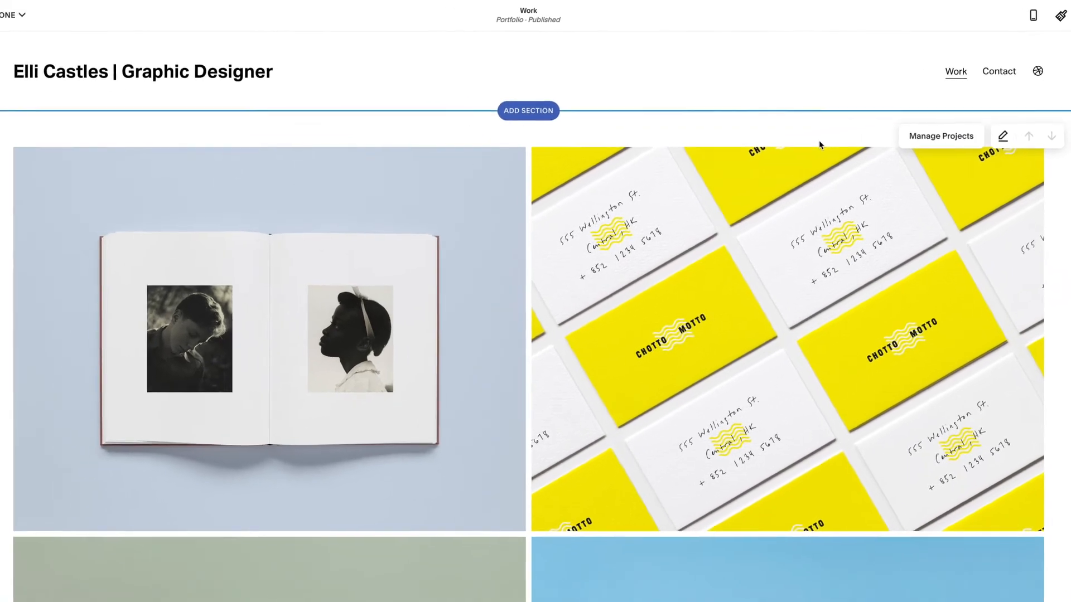
Add a new section above the Work page's project grid
scroll(822, 140, "down", 15)
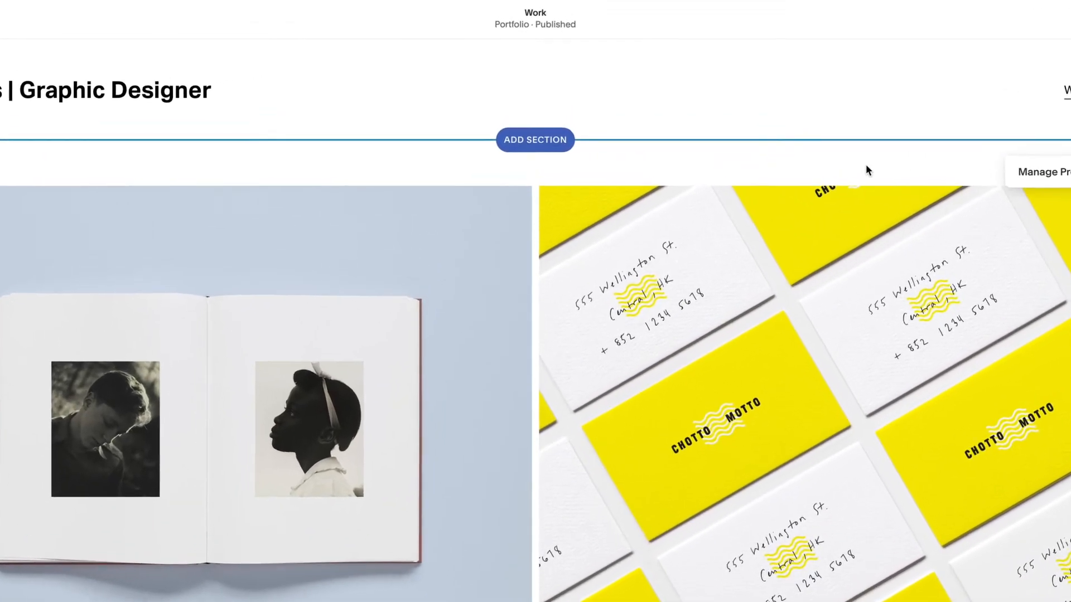
left_click(540, 142)
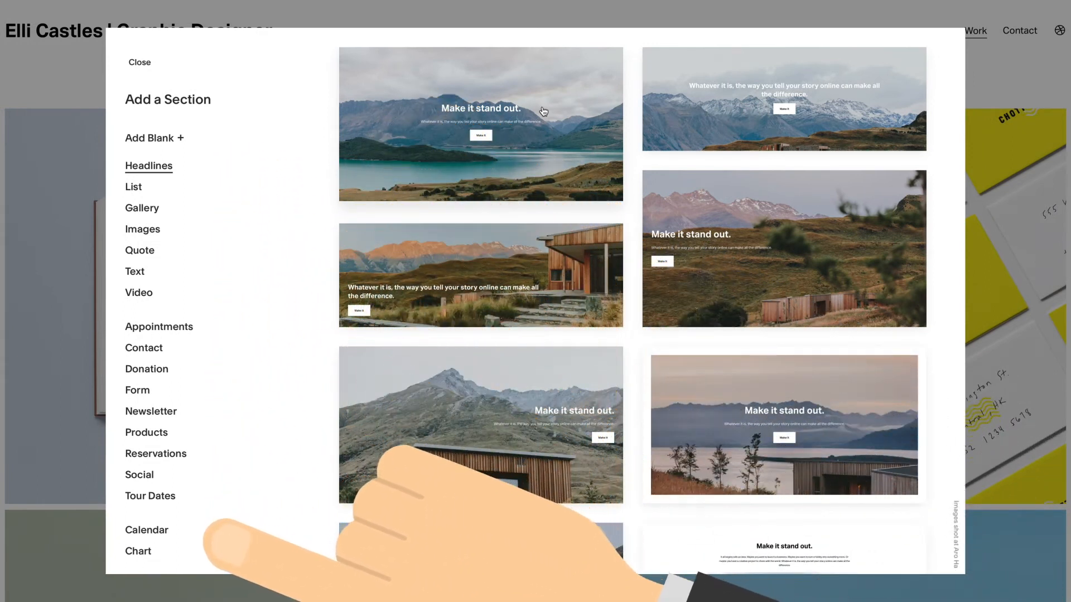
Insert the centred 'Make it stand out' text-only section
left_click(135, 272)
scroll(357, 265, "down", 5)
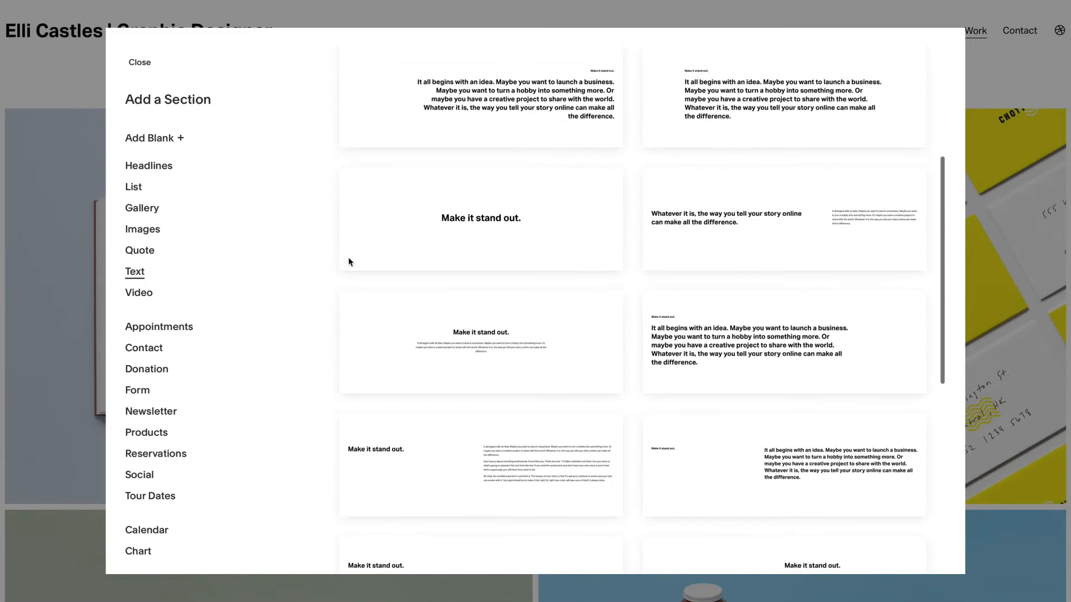
left_click(415, 294)
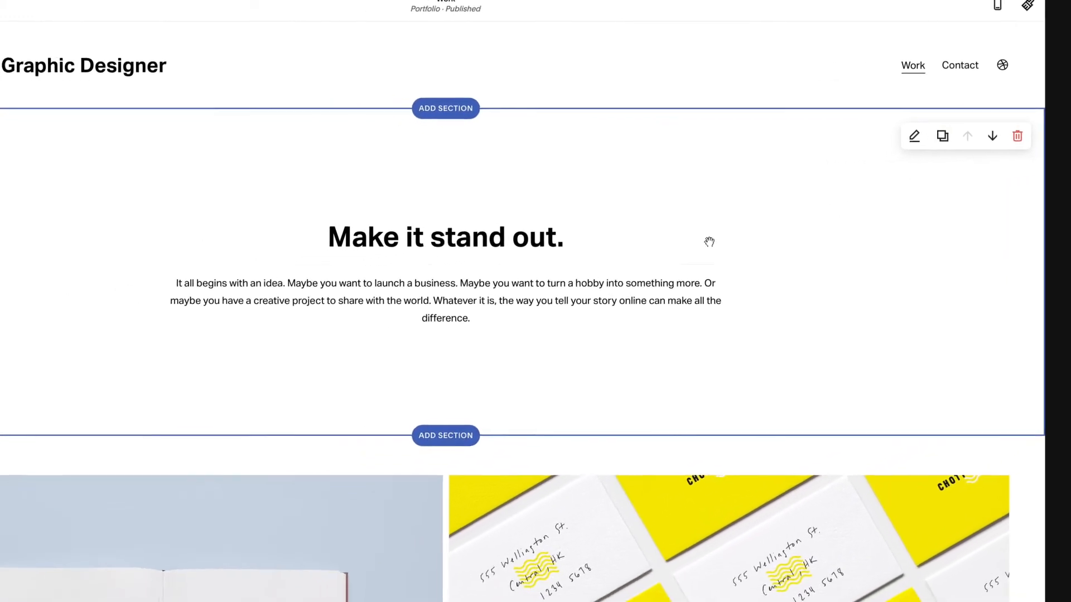
Replace the heading with a greeting using the owner's first name and paste the bio paragraph
left_click_drag(561, 240, 330, 243)
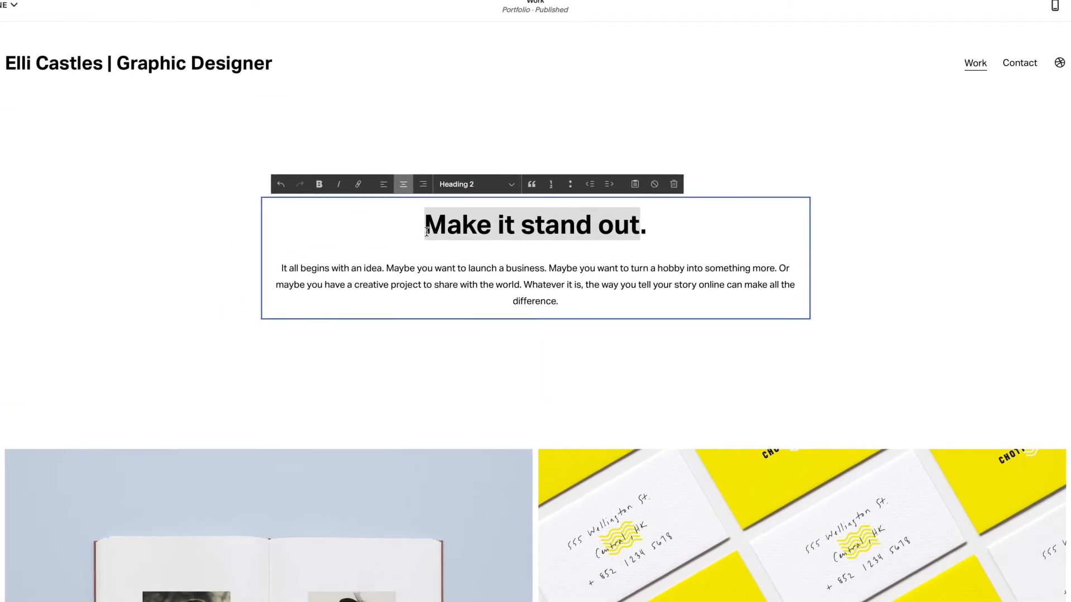
type("Hi, I'm Elli")
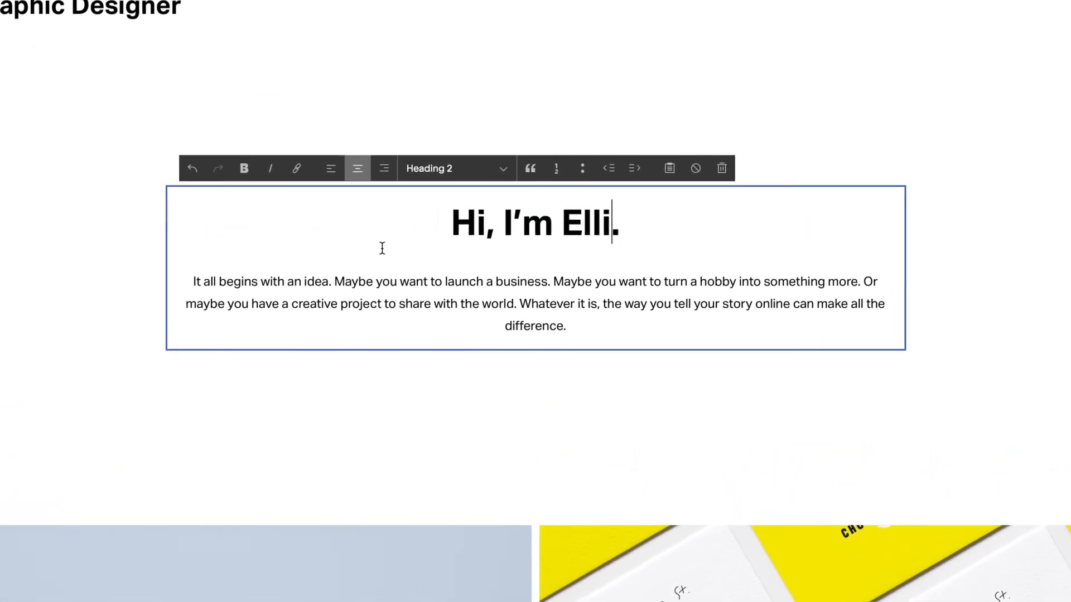
left_click_drag(568, 327, 180, 276)
type("I’m a Graphic Designer with extensive experience in multimedia, marketing and print design. I’m an imaginative and diligent graphic designer with five years of experience, exceptional attention to detail and a passion for delivering projects on time.")
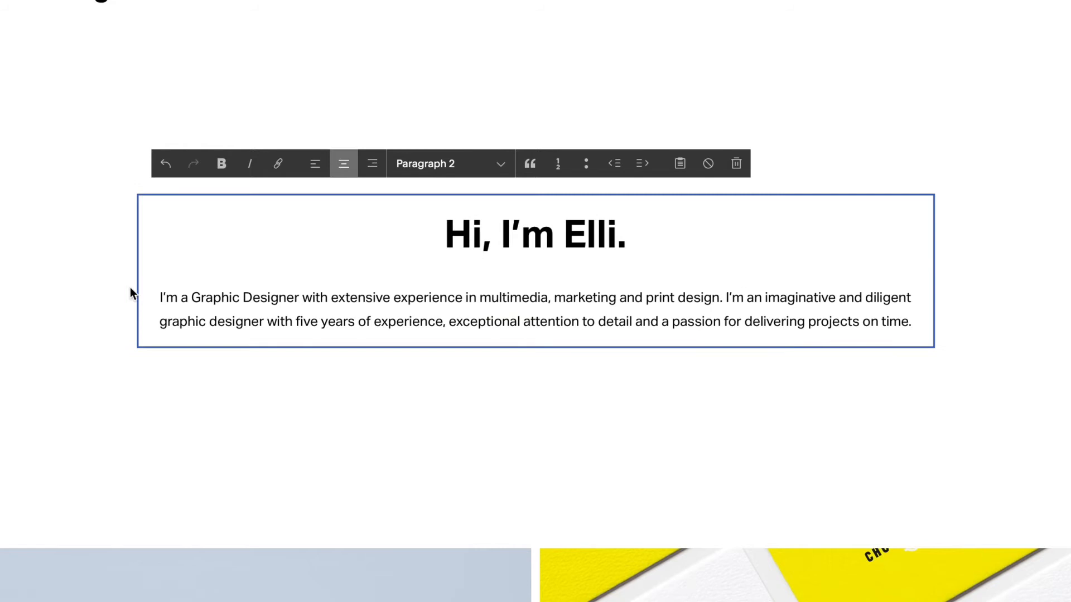
left_click(130, 290)
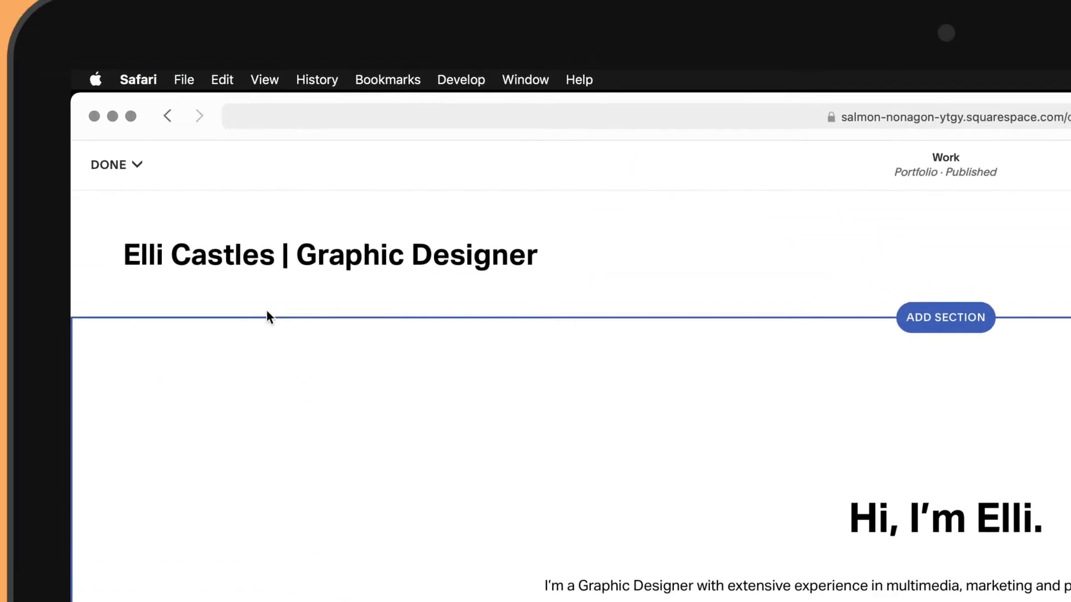
Save the intro section, reopen the Work page for editing, and open its project list
left_click(117, 166)
left_click(120, 200)
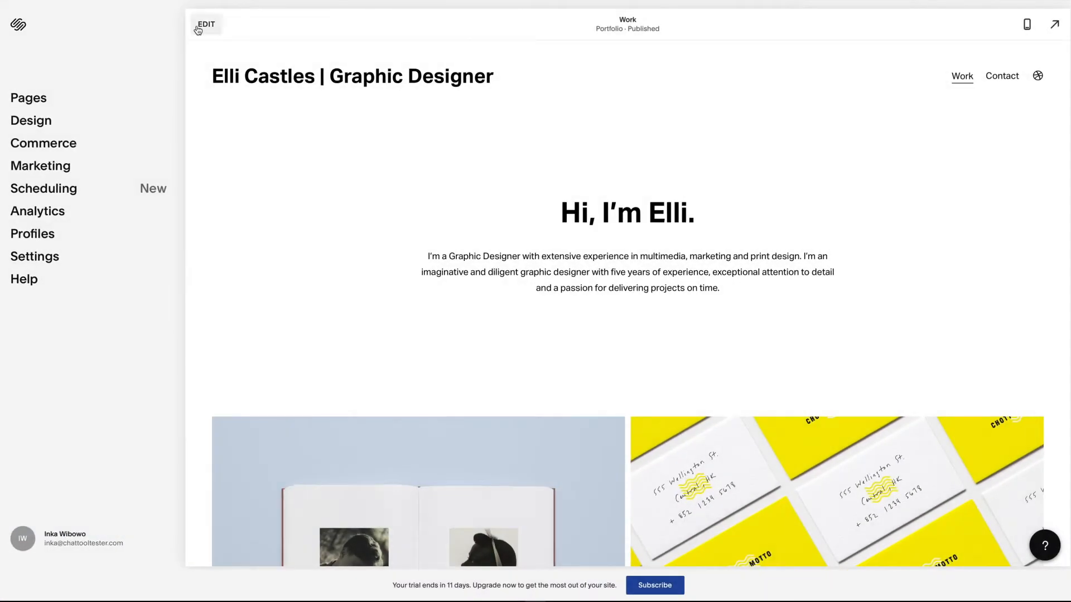
left_click(202, 26)
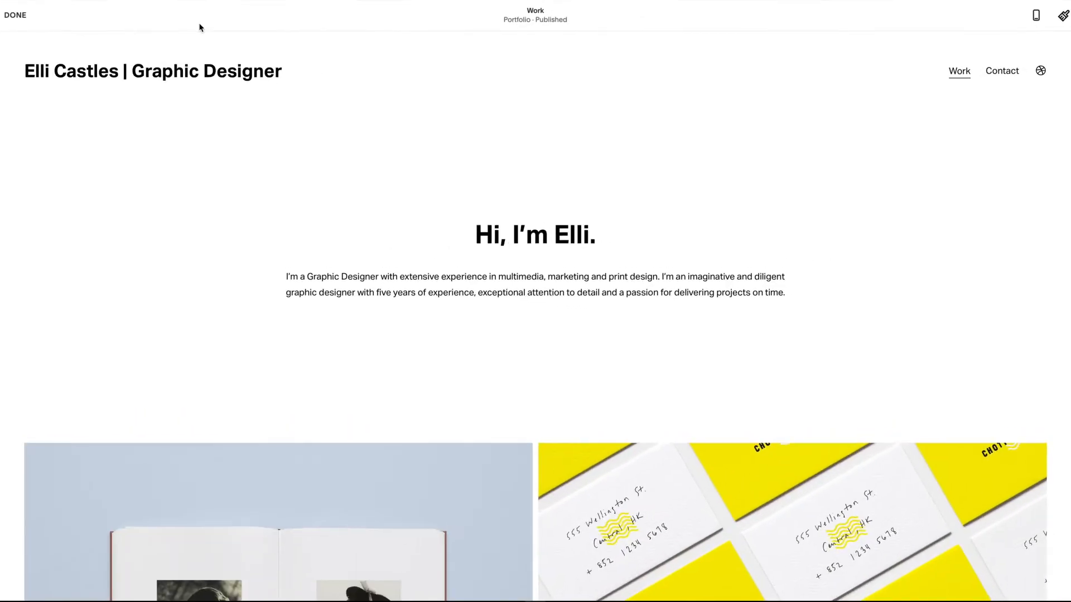
scroll(201, 55, "down", 5)
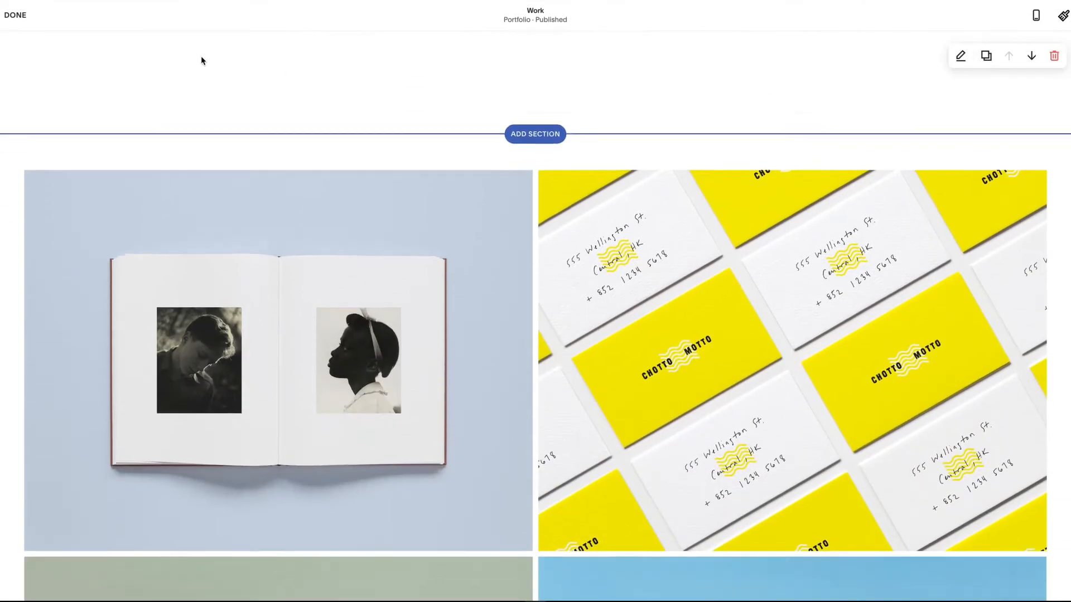
scroll(200, 56, "down", 3)
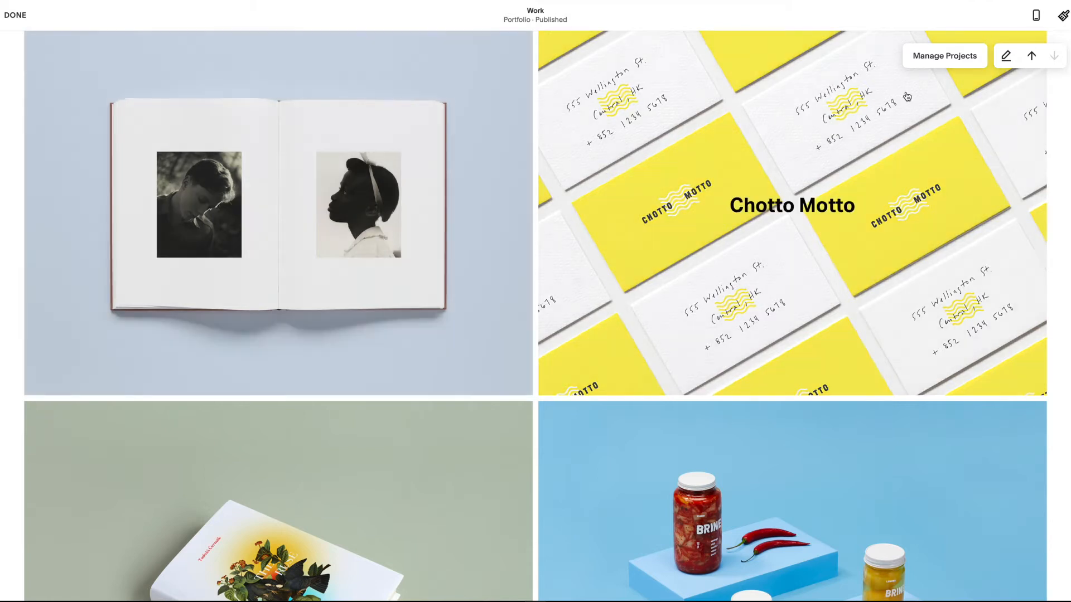
left_click(959, 58)
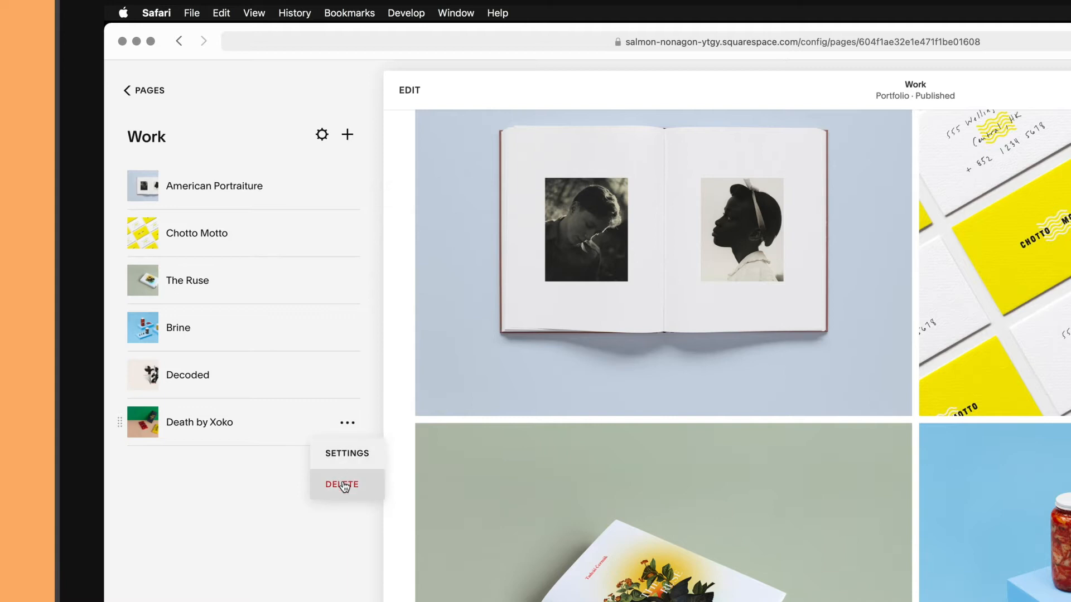
Delete the Death by Xoko project, then bring up American Portraiture's project options
left_click(342, 484)
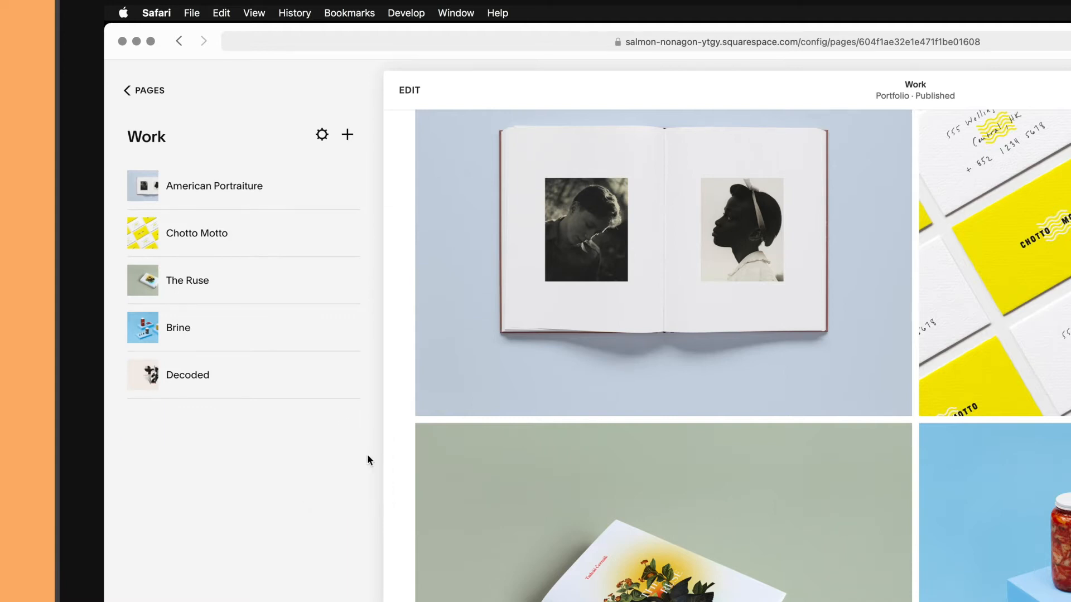
left_click(280, 194)
left_click(348, 188)
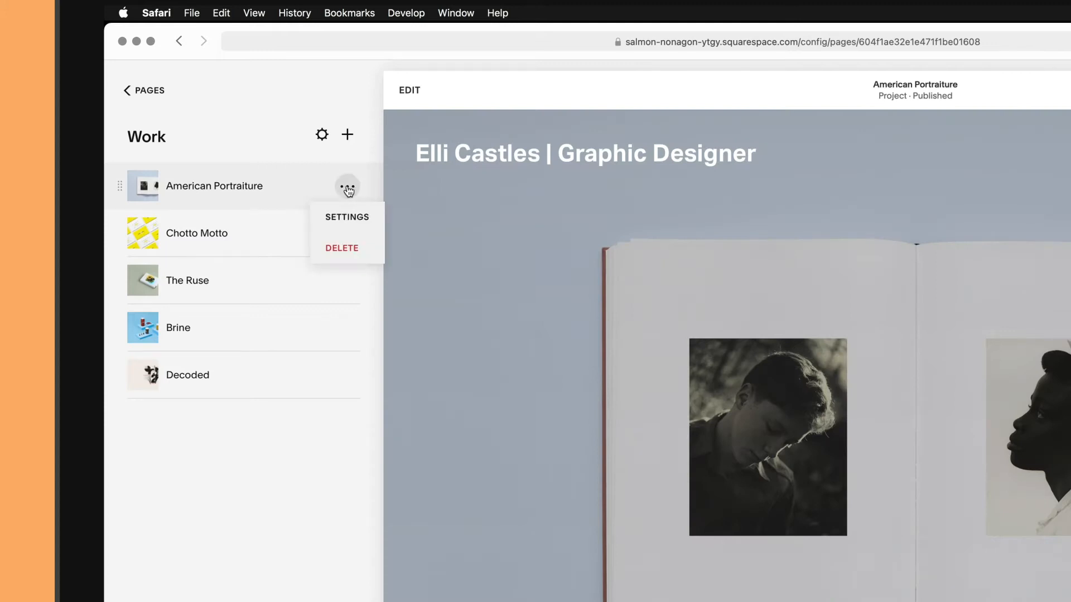
Replace the American Portraiture thumbnail with the Restorative Hair Mask product image
left_click(347, 218)
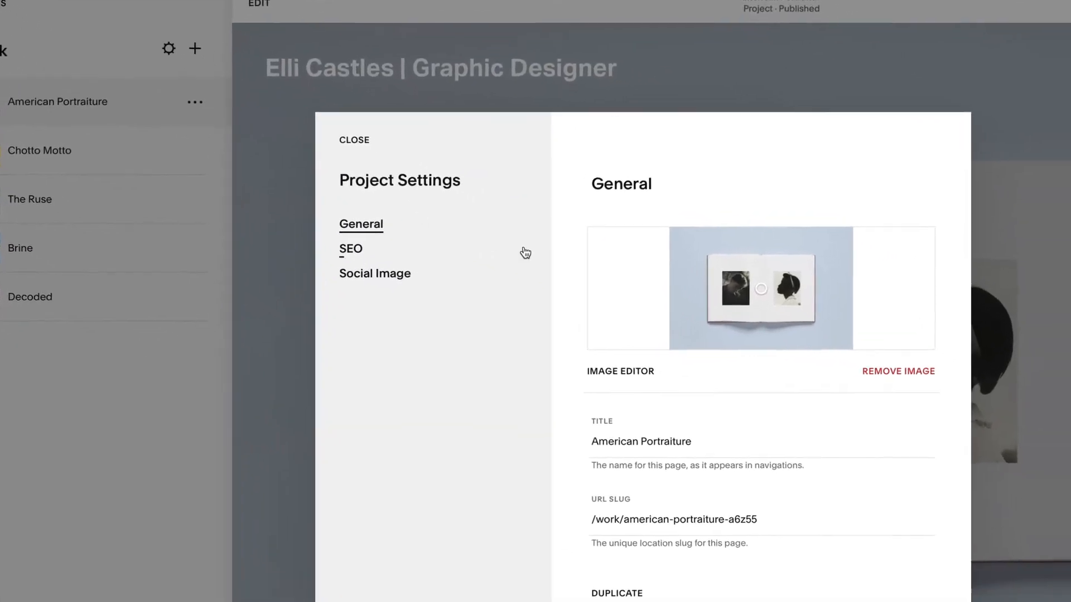
left_click(898, 370)
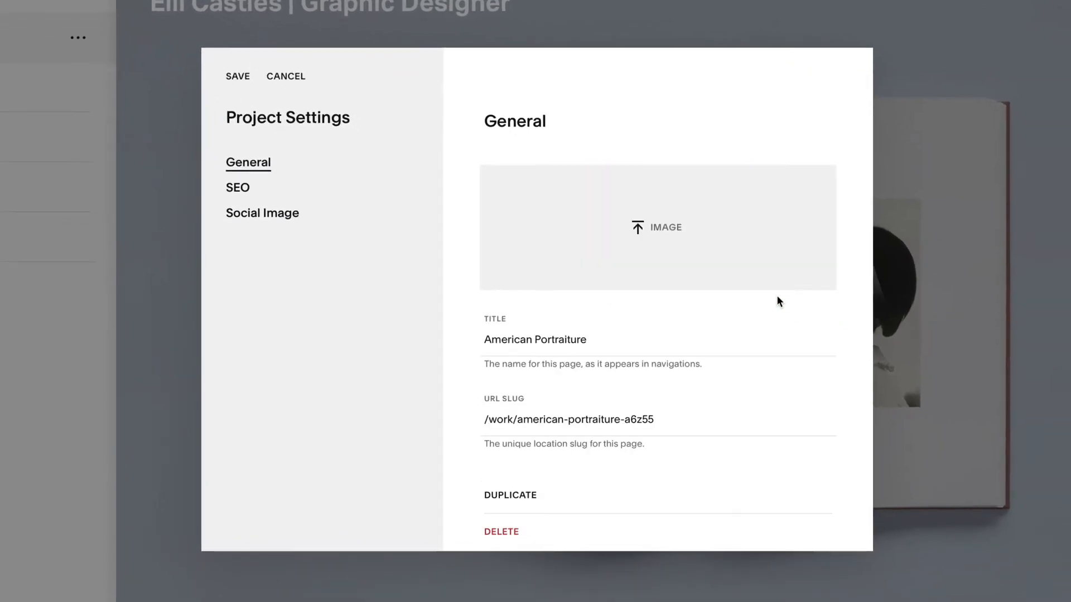
left_click(664, 232)
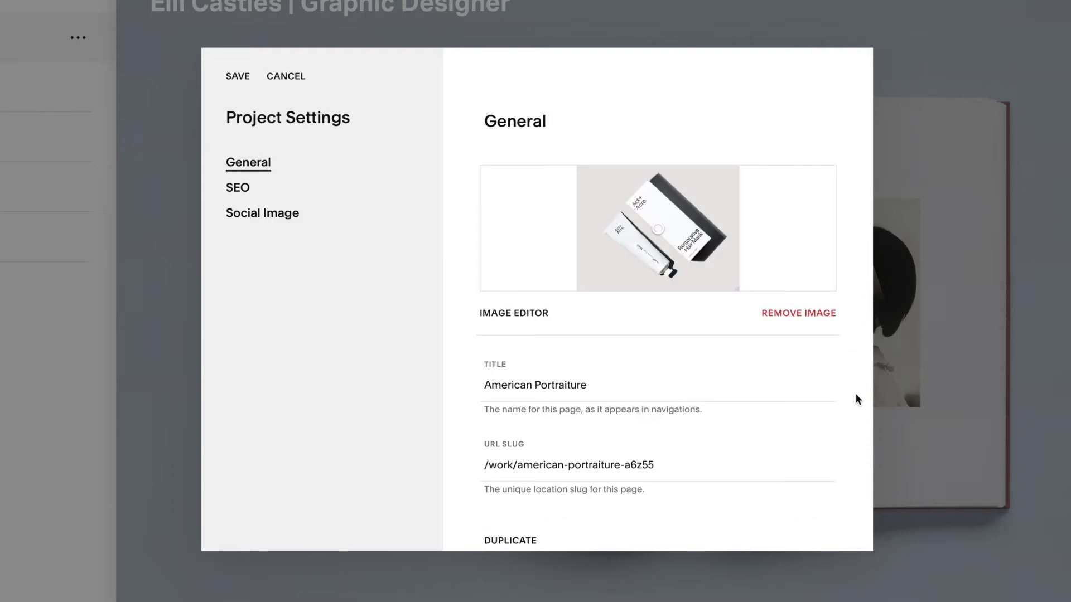
Retitle the project 'Act+ Acre' with URL slug /work/act-acre and save the settings
left_click(594, 387)
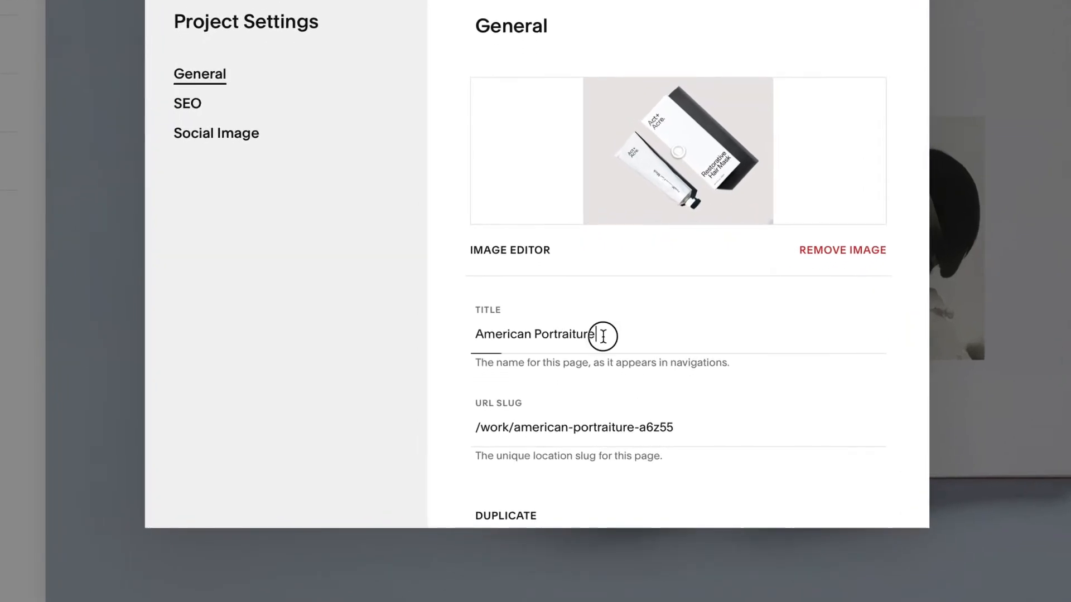
left_click_drag(603, 336, 468, 336)
type("Act+ Acre")
key("Tab")
type("ac")
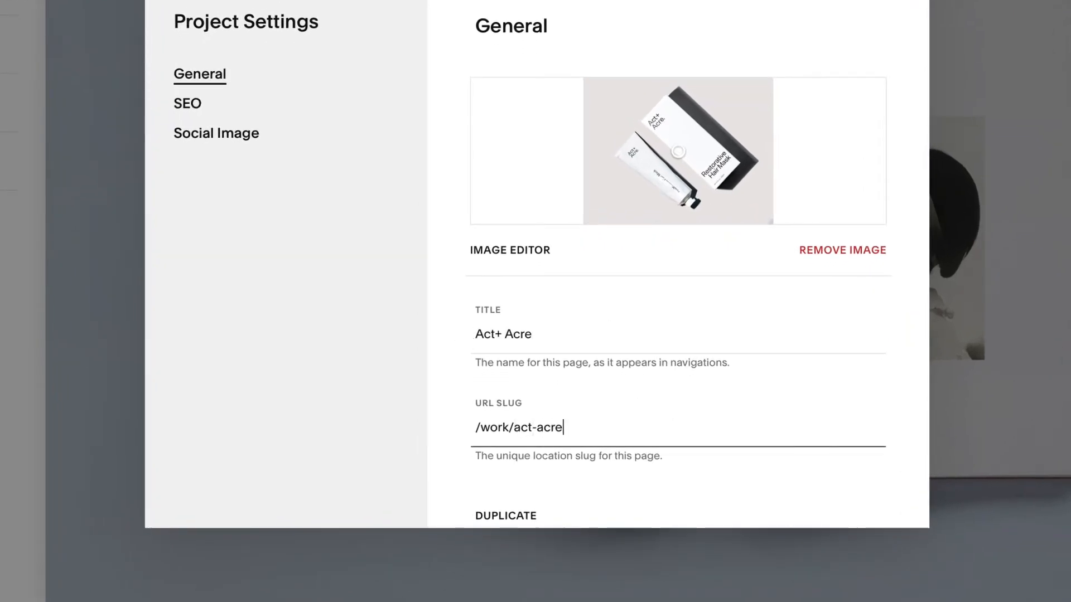
scroll(475, 333, "down", 2)
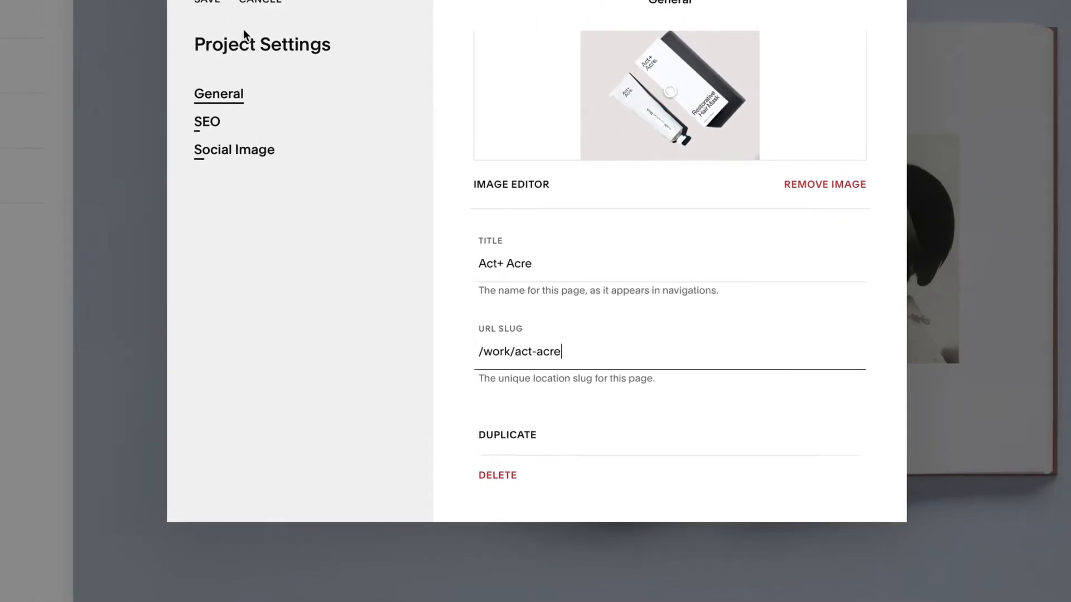
left_click(207, 2)
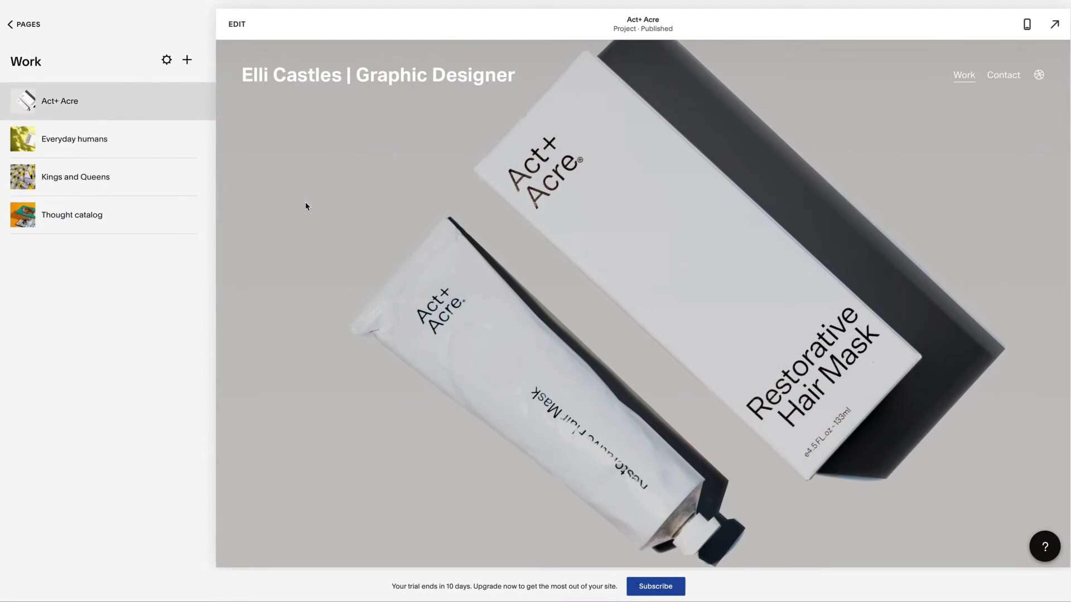
mouse_move(190, 135)
left_click(37, 64)
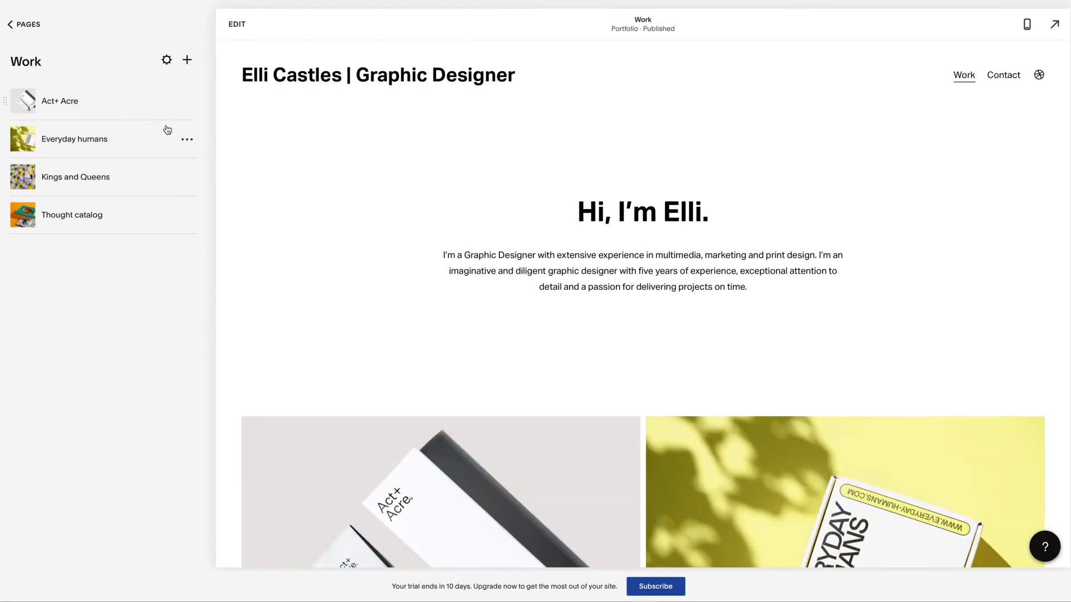
scroll(226, 146, "down", 9)
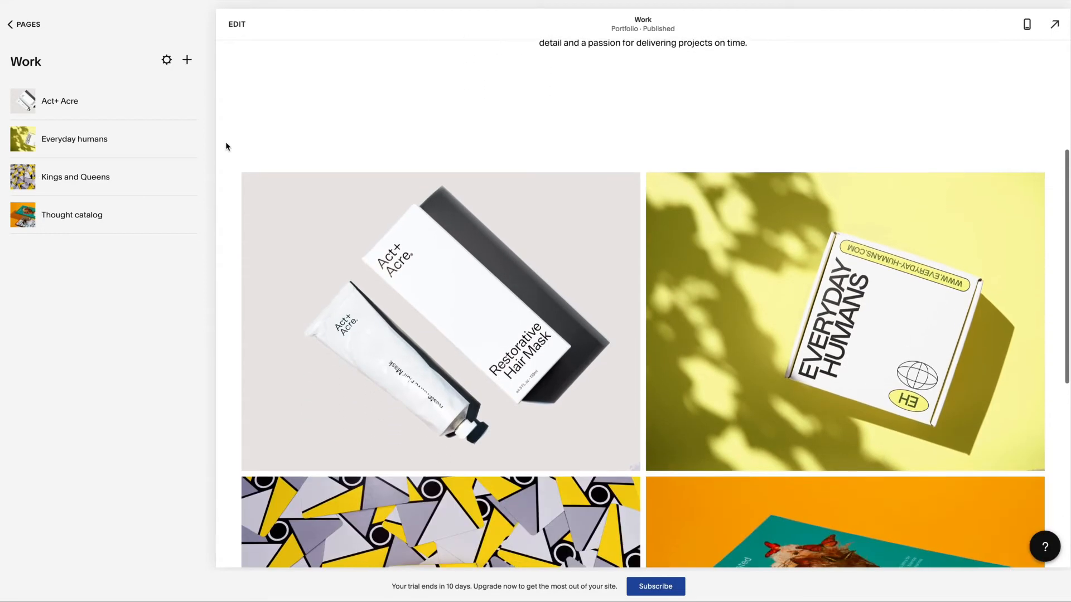
scroll(226, 146, "down", 2)
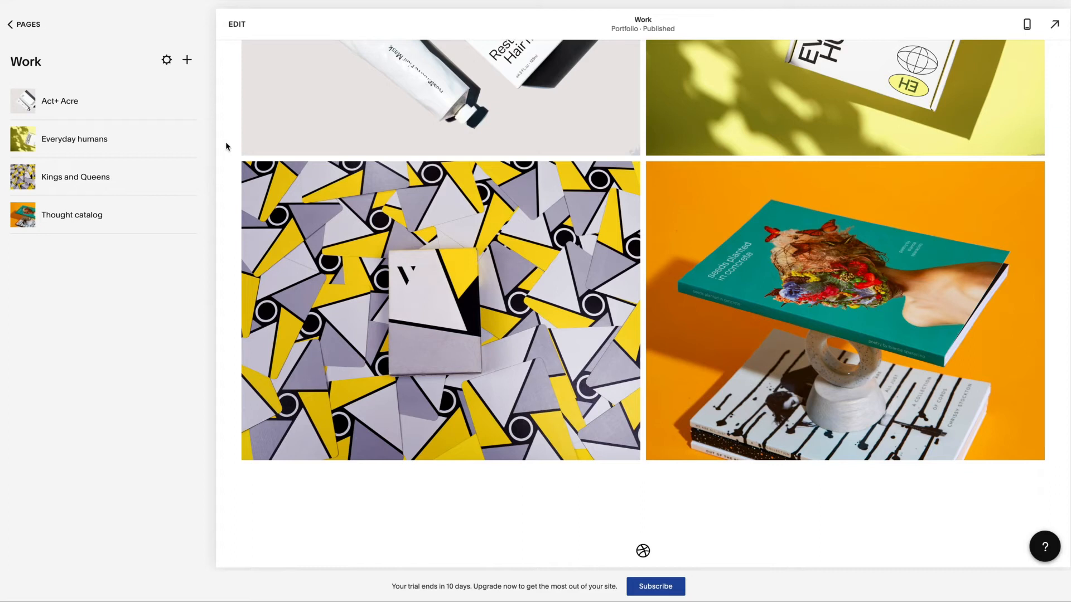
scroll(226, 146, "up", 10)
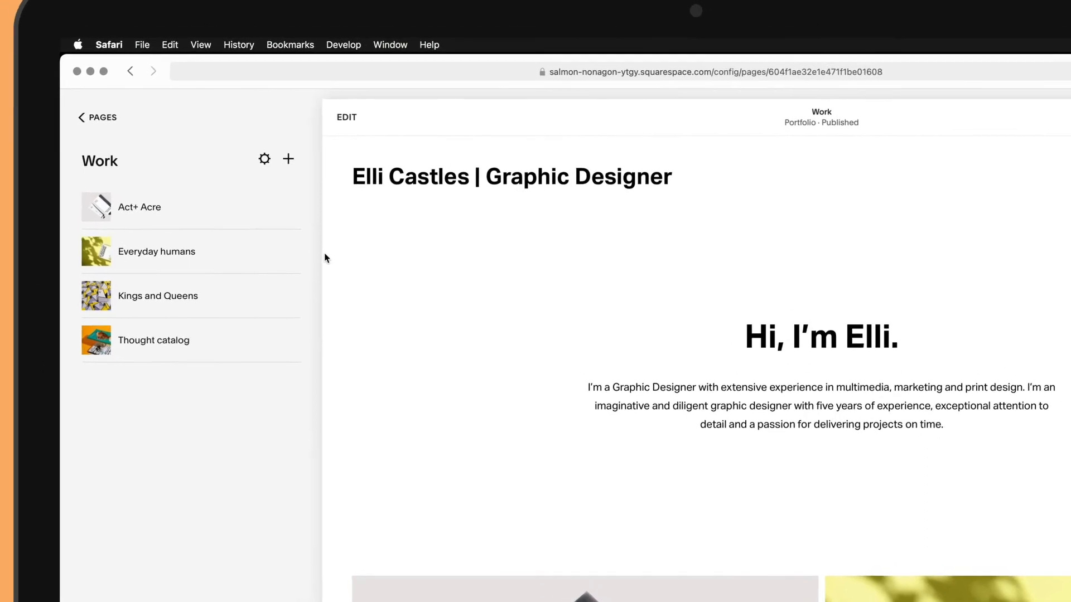
Replace the Act+ Acre page's top-section background with the hair mask product photo
left_click(224, 212)
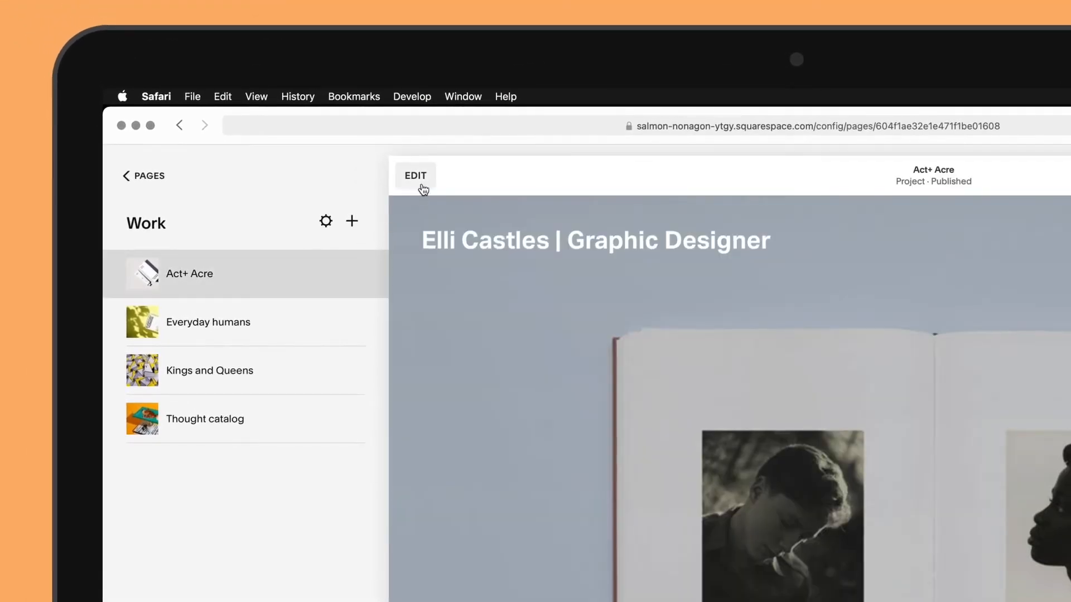
left_click(418, 179)
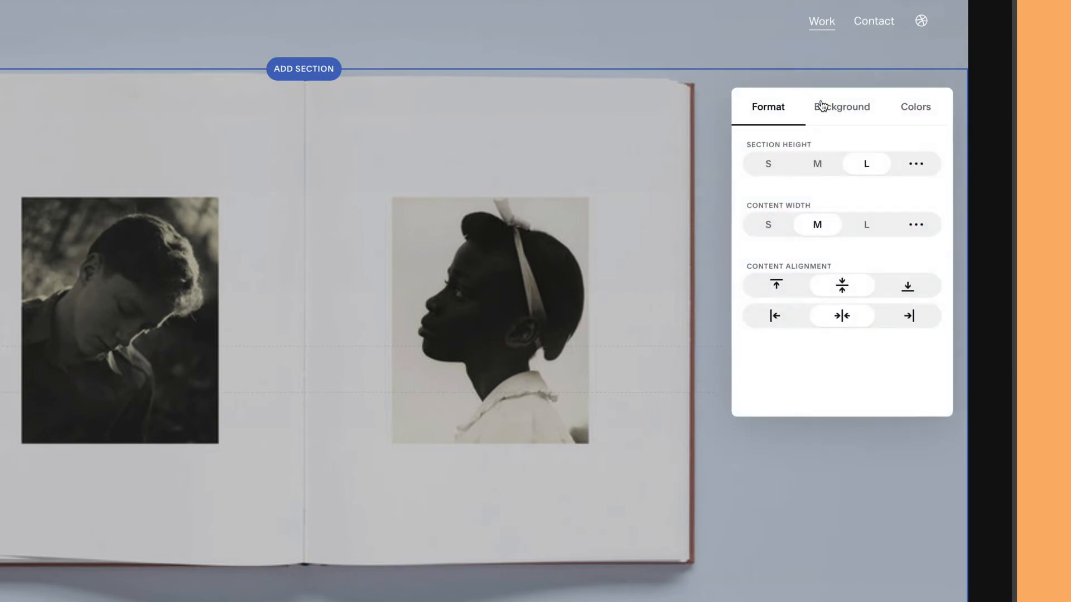
left_click(846, 109)
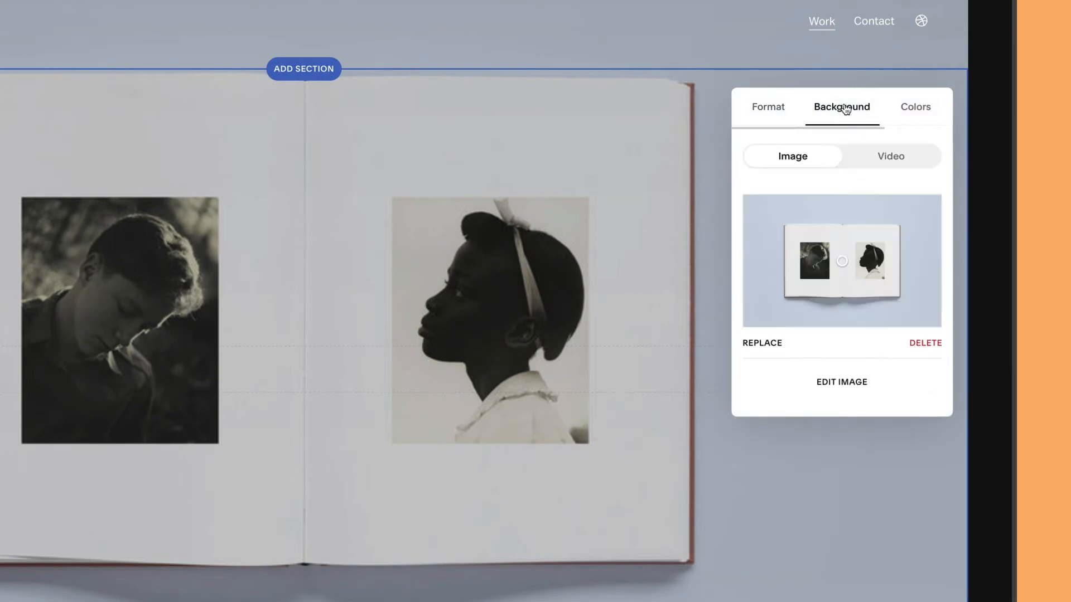
left_click(762, 343)
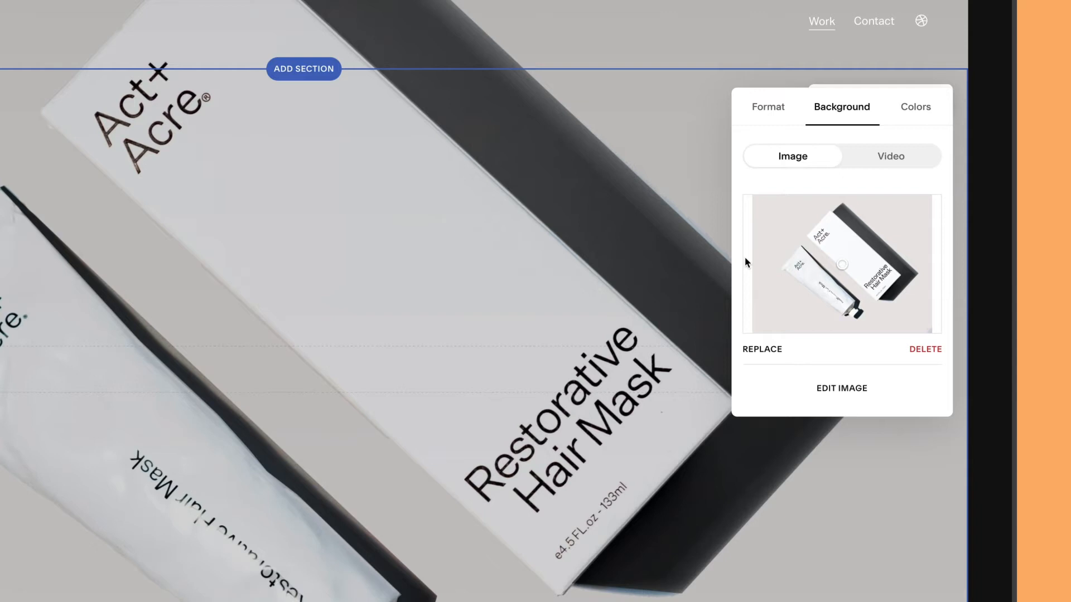
Change the heading from American Portraiture to 'Package Design Project for Makeup Brand'
scroll(628, 257, "down", 5)
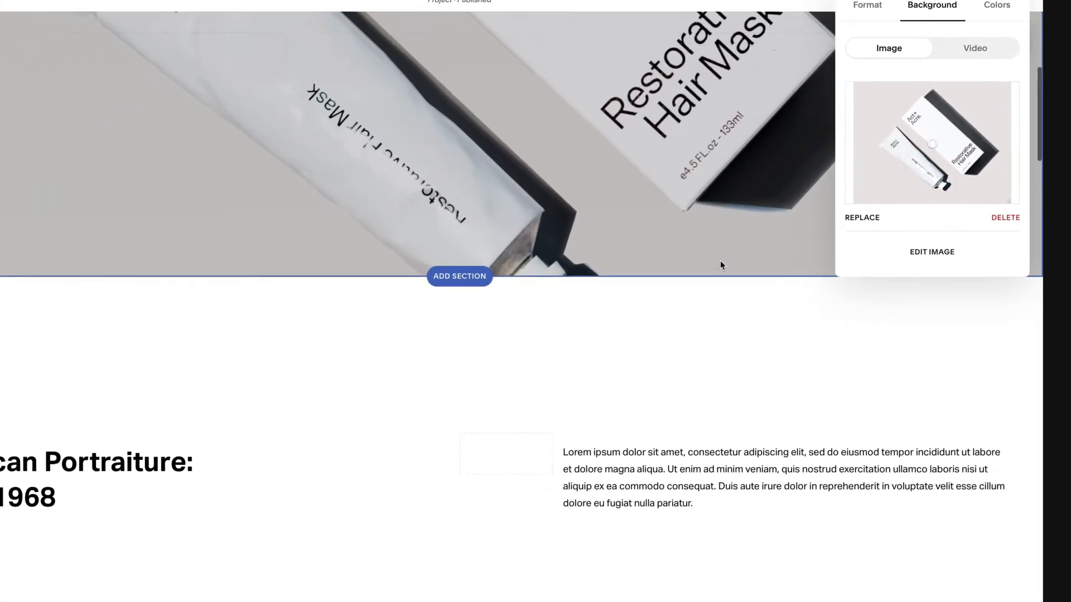
scroll(721, 265, "down", 3)
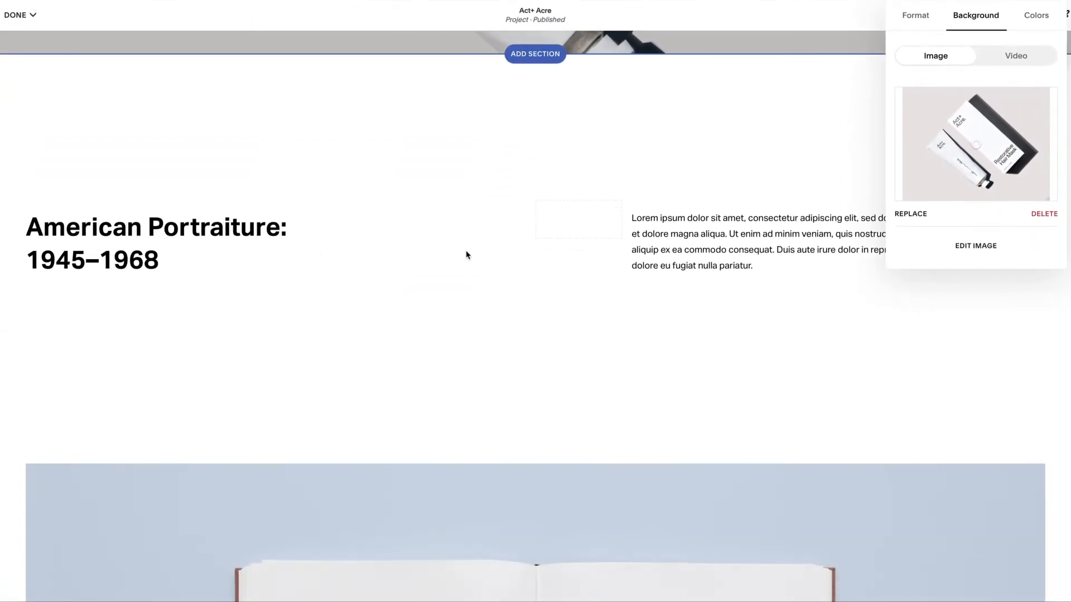
left_click(157, 258)
left_click_drag(158, 260, 55, 233)
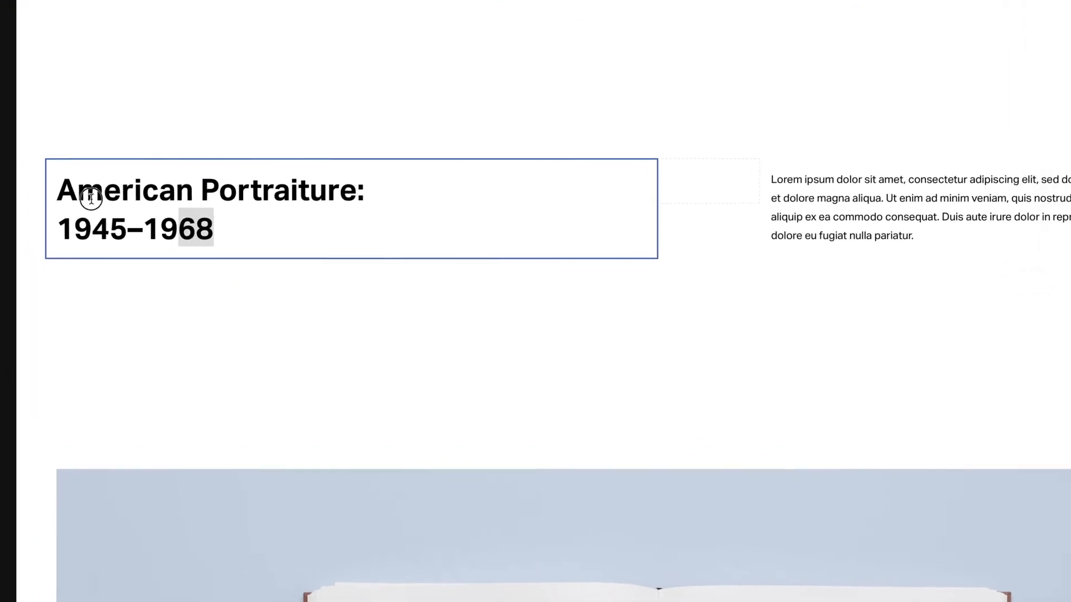
left_click_drag(91, 198, 53, 191)
type("Package Design Project for Makeup Brand")
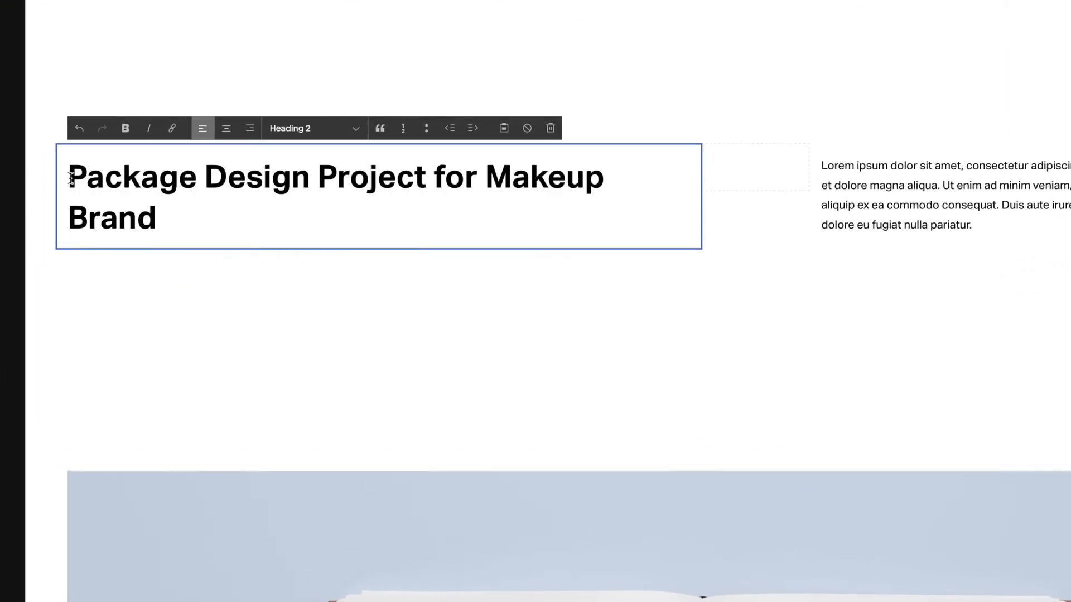
left_click(751, 299)
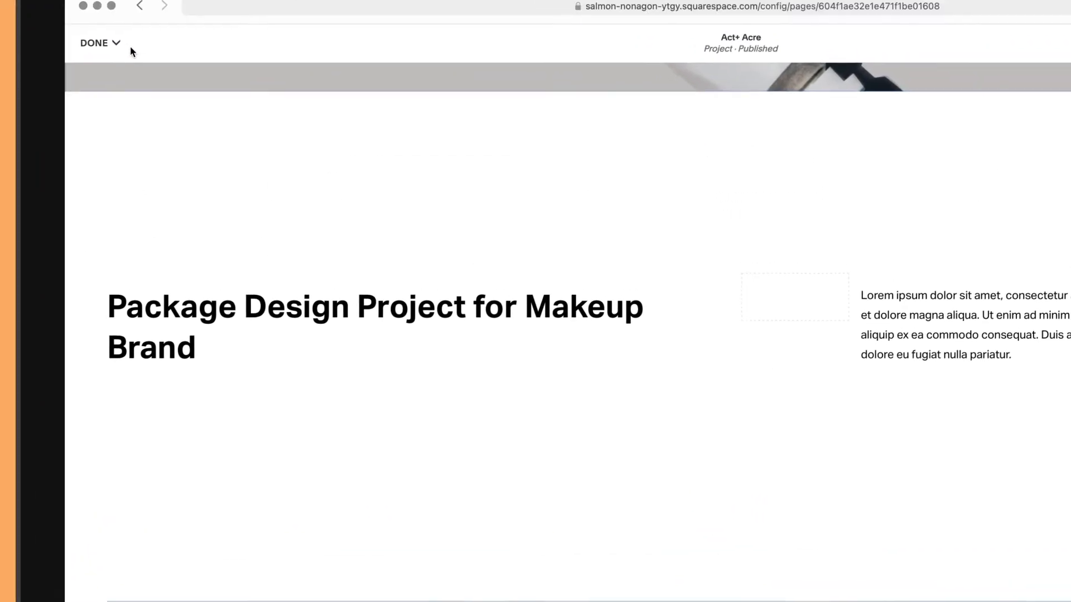
left_click(117, 44)
Save the Act+ Acre page edits, then open the Contact page in the editor
left_click(96, 73)
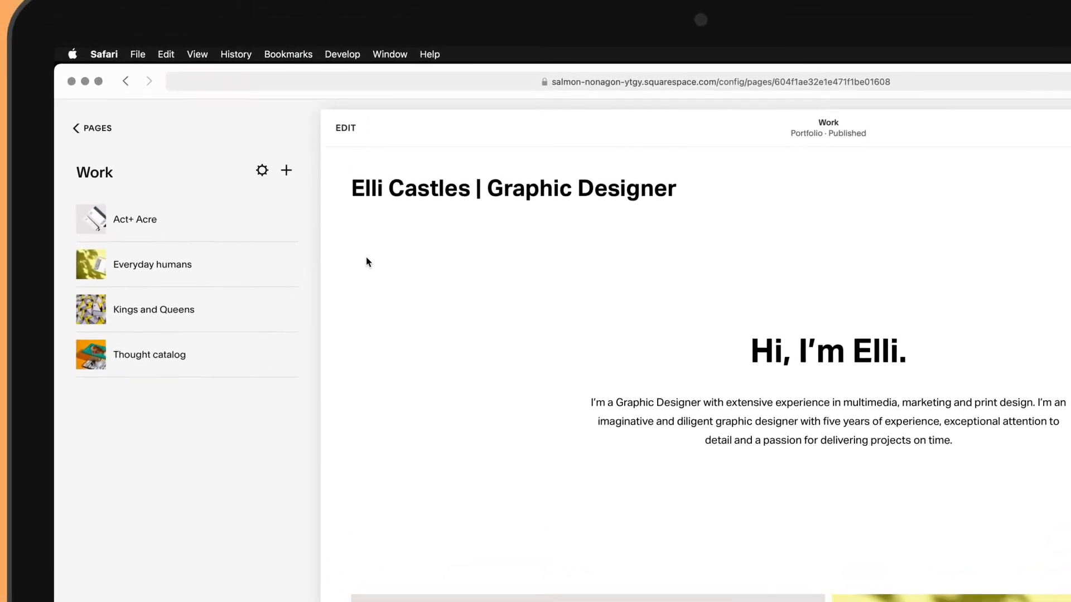
left_click(106, 128)
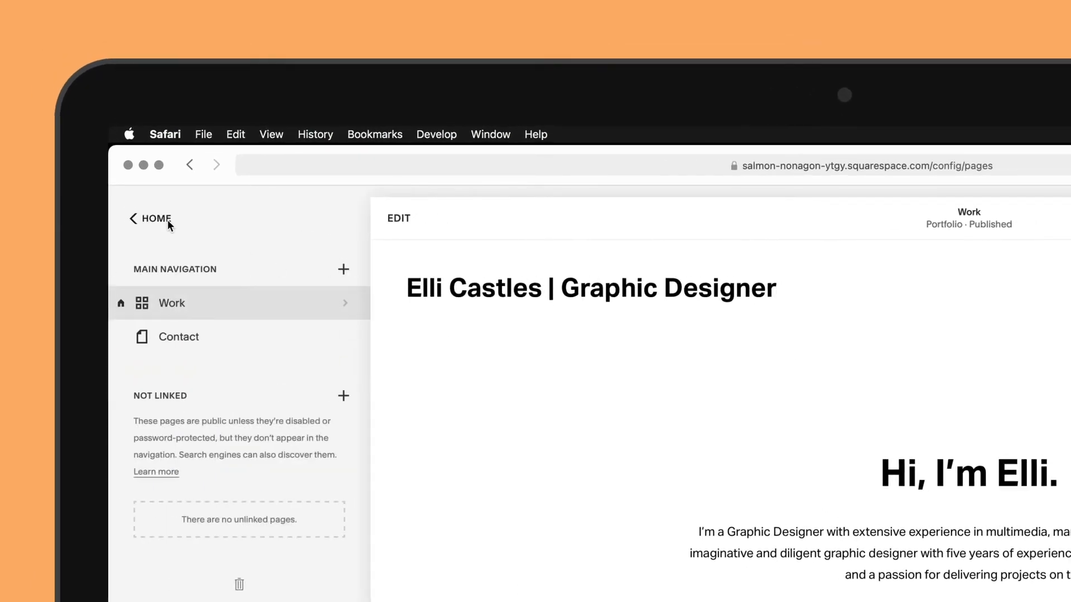
left_click(212, 337)
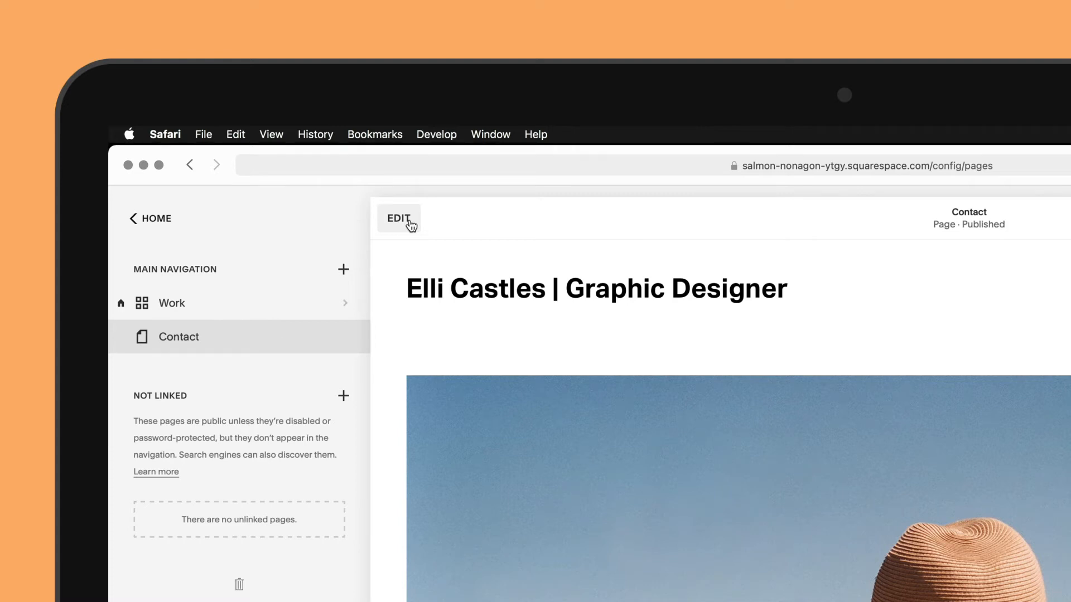
left_click(344, 270)
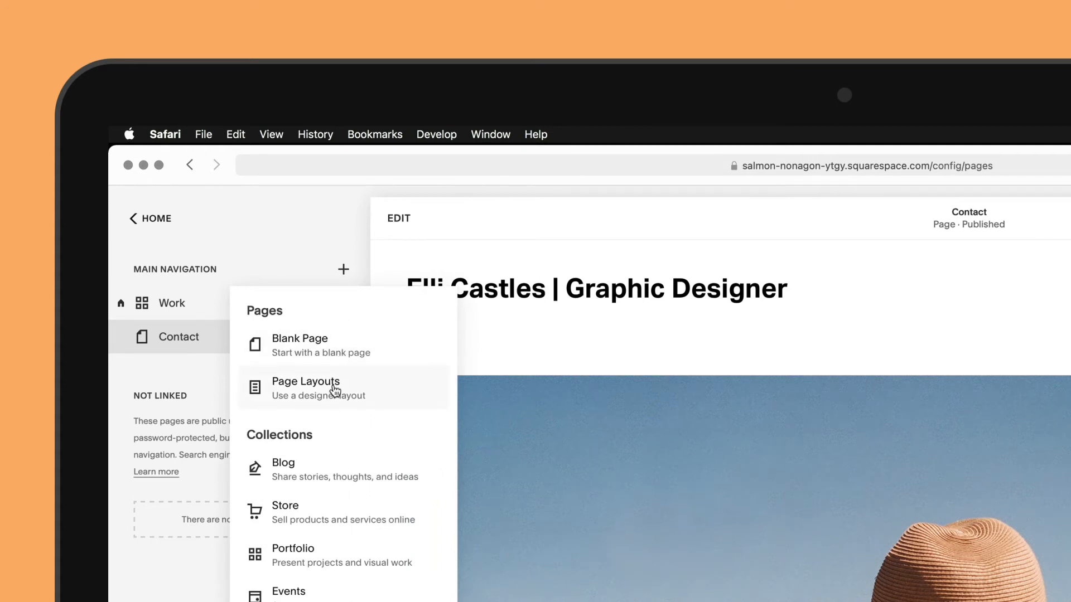
left_click(394, 222)
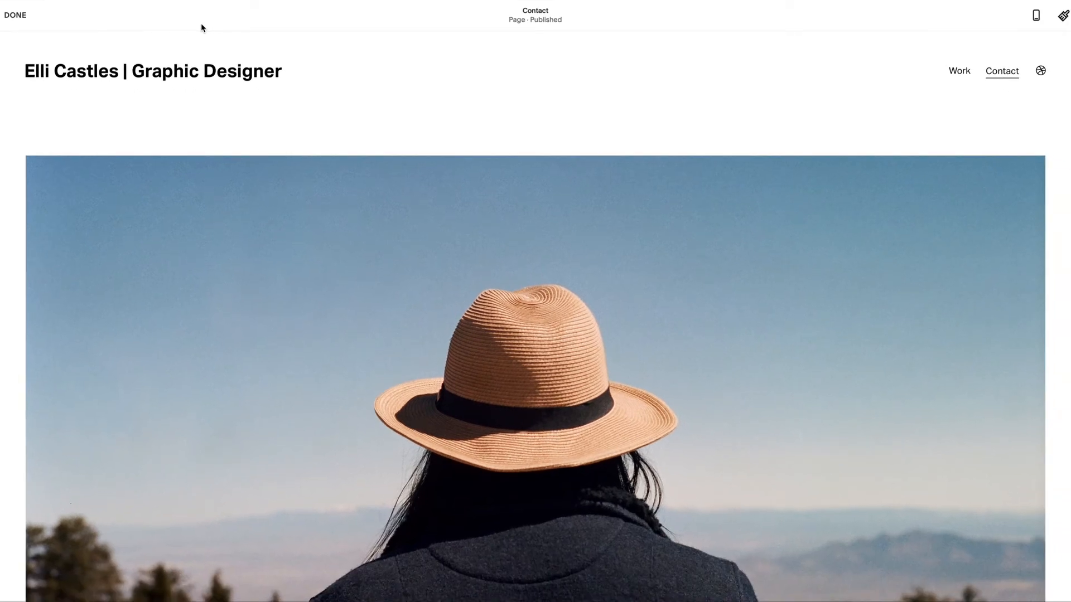
Change the Contact page image section's layout to a collage
left_click(234, 189)
left_click(67, 130)
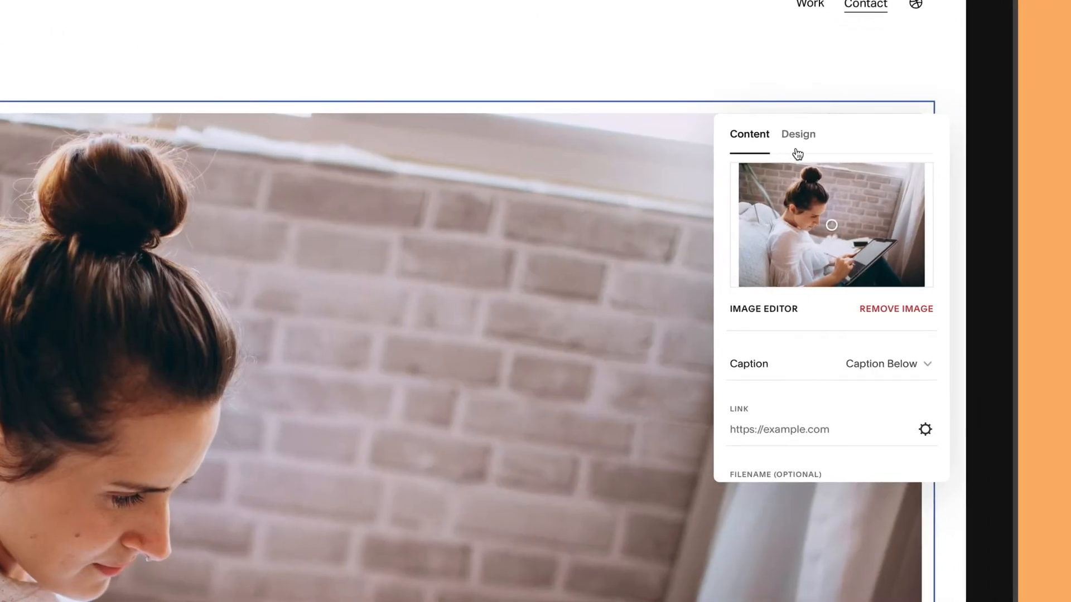
left_click(830, 144)
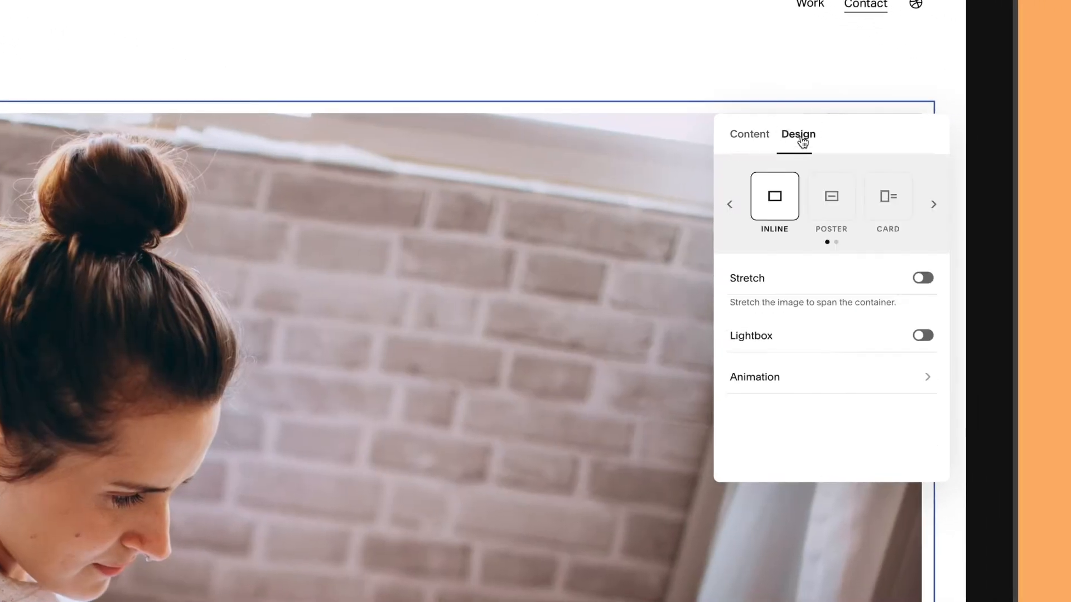
left_click(936, 207)
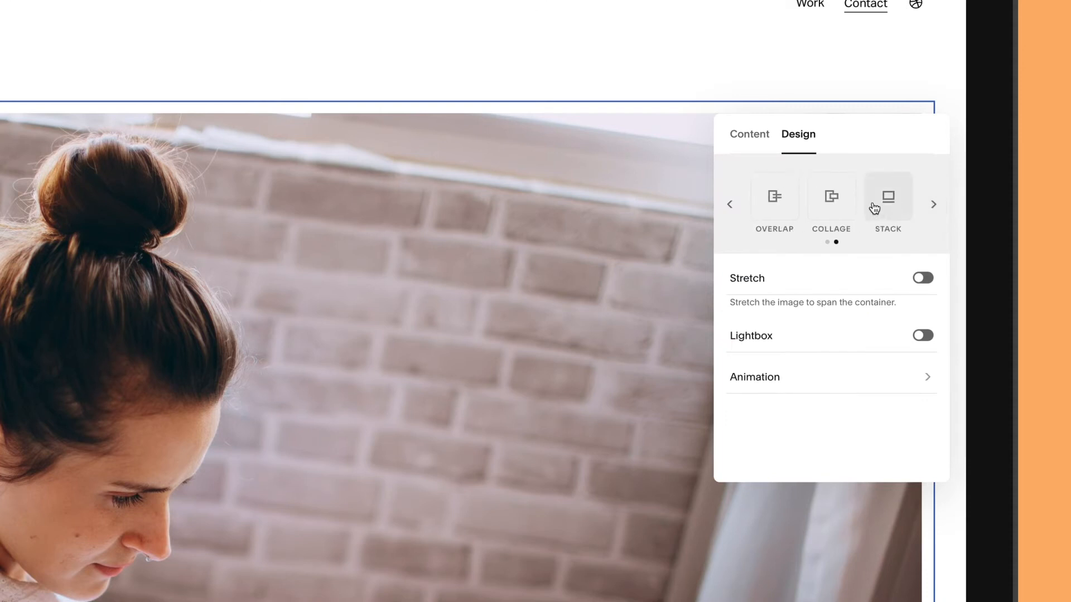
left_click(847, 208)
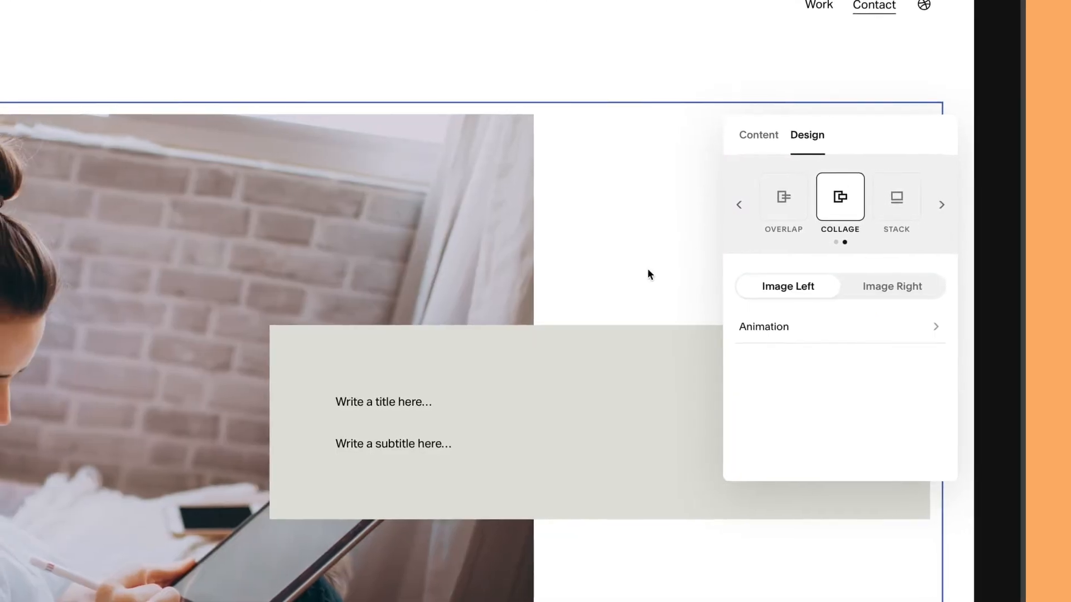
Make the collage title a Heading 1 and edit the Lorem ipsum contact paragraph
left_click(411, 398)
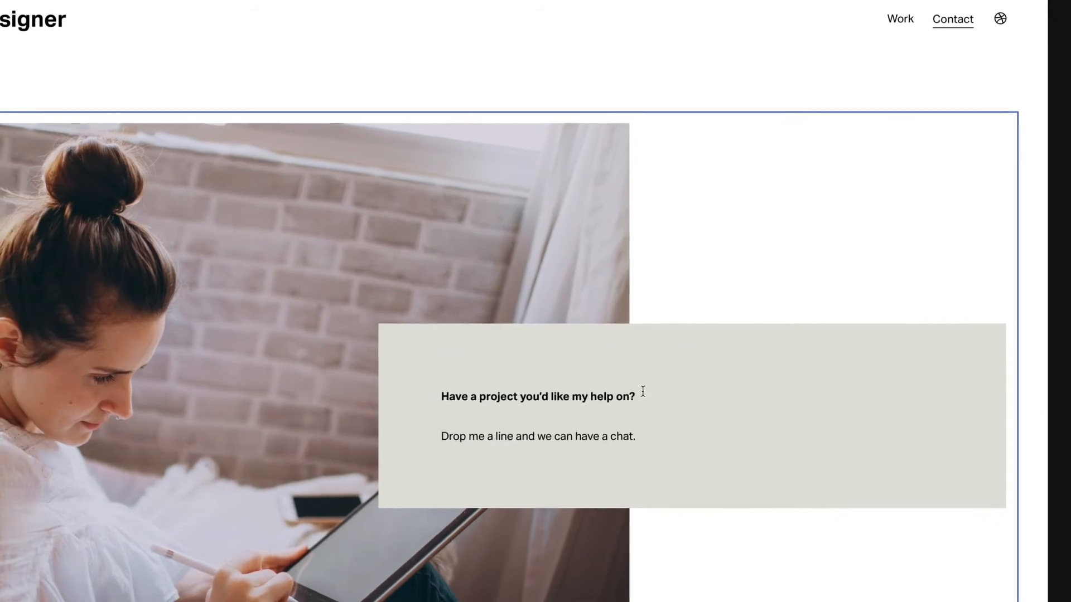
left_click_drag(642, 394, 446, 396)
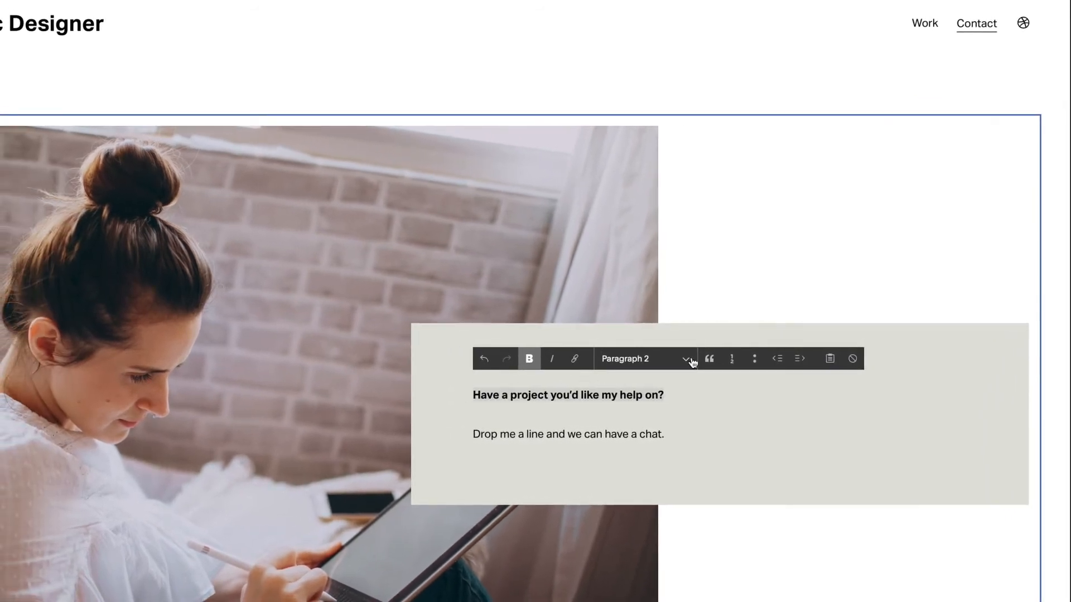
left_click(691, 362)
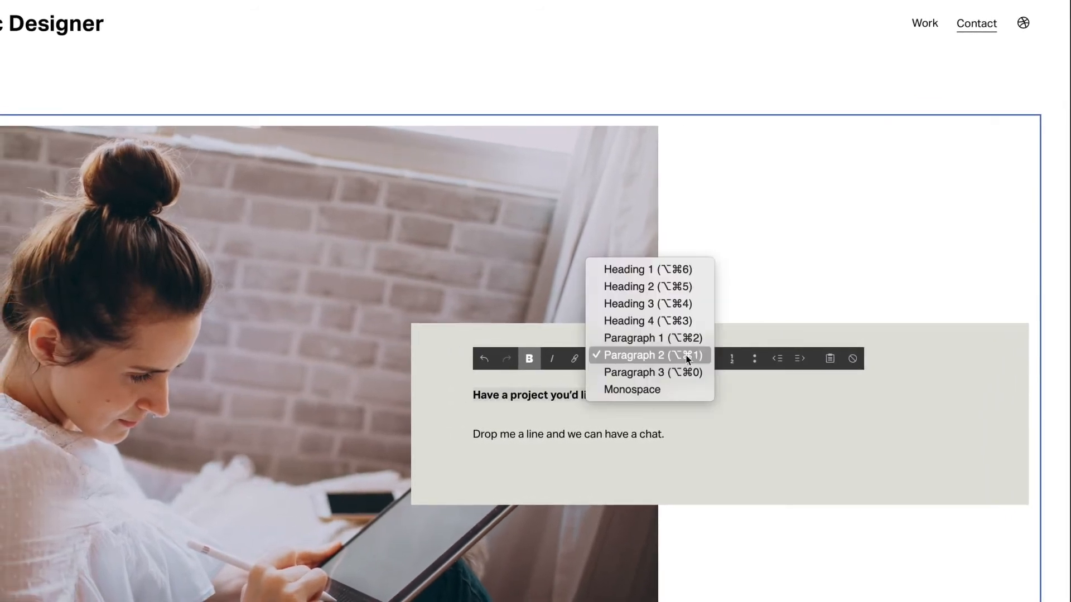
left_click(680, 270)
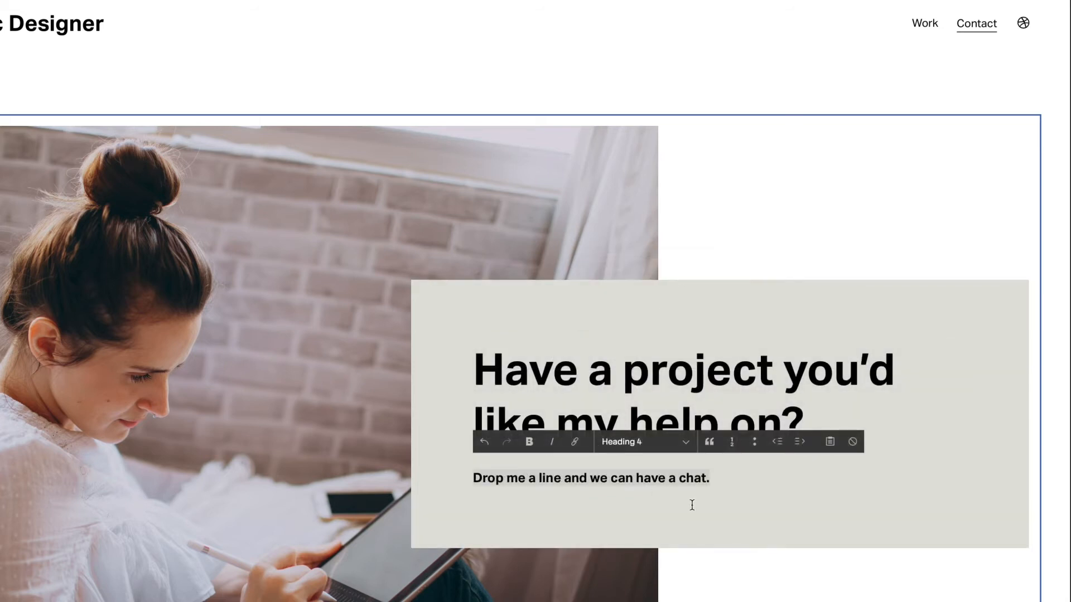
scroll(691, 506, "down", 1)
scroll(691, 505, "down", 10)
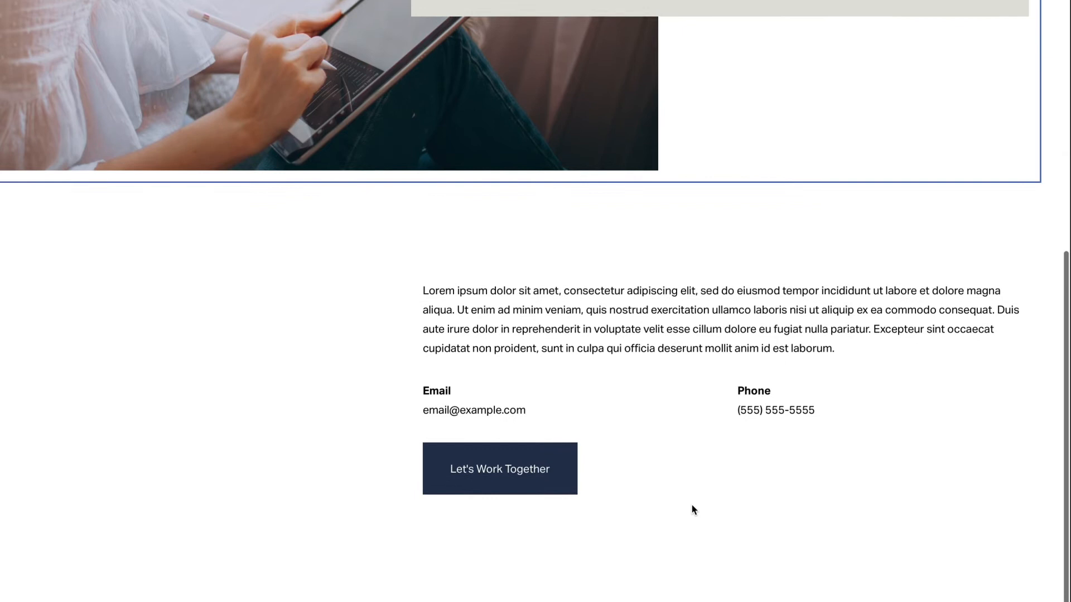
left_click(618, 248)
left_click_drag(850, 268, 428, 208)
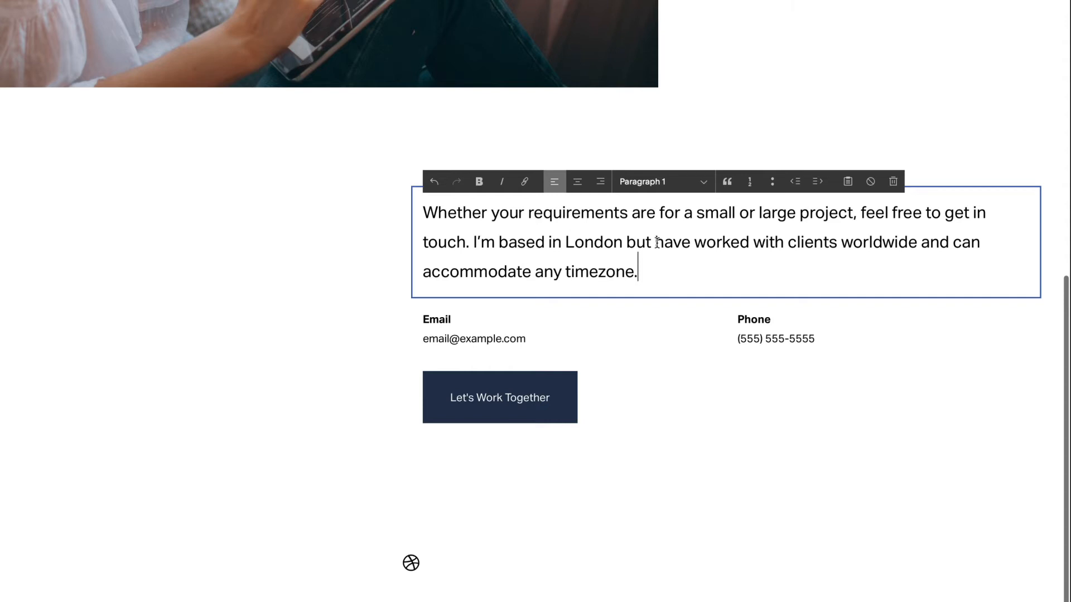
left_click(548, 381)
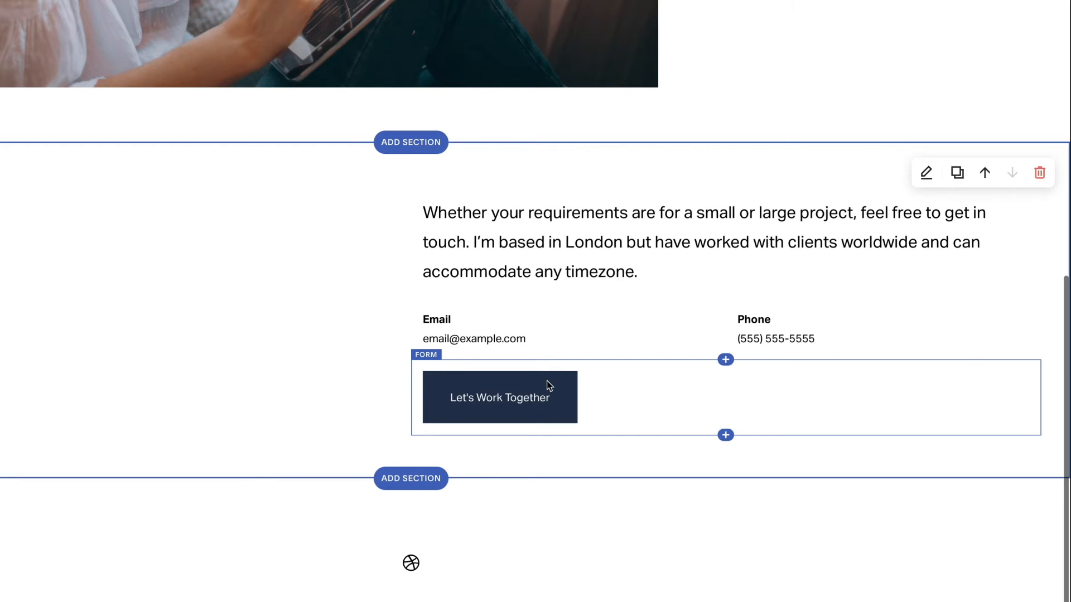
Delete the Let's Work Together button block and start adding a new section
left_click(546, 380)
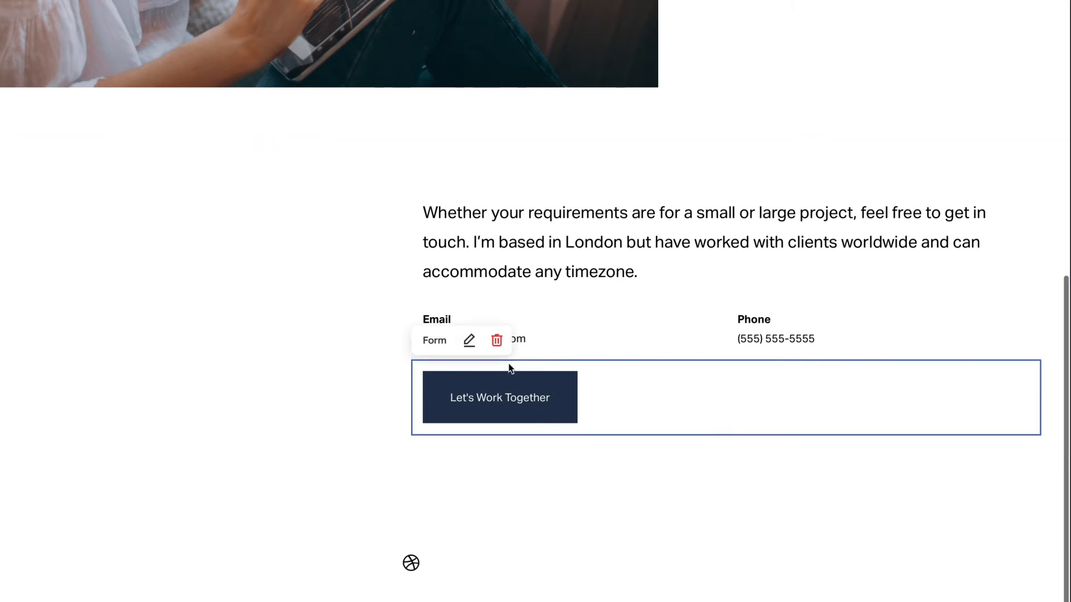
left_click(496, 340)
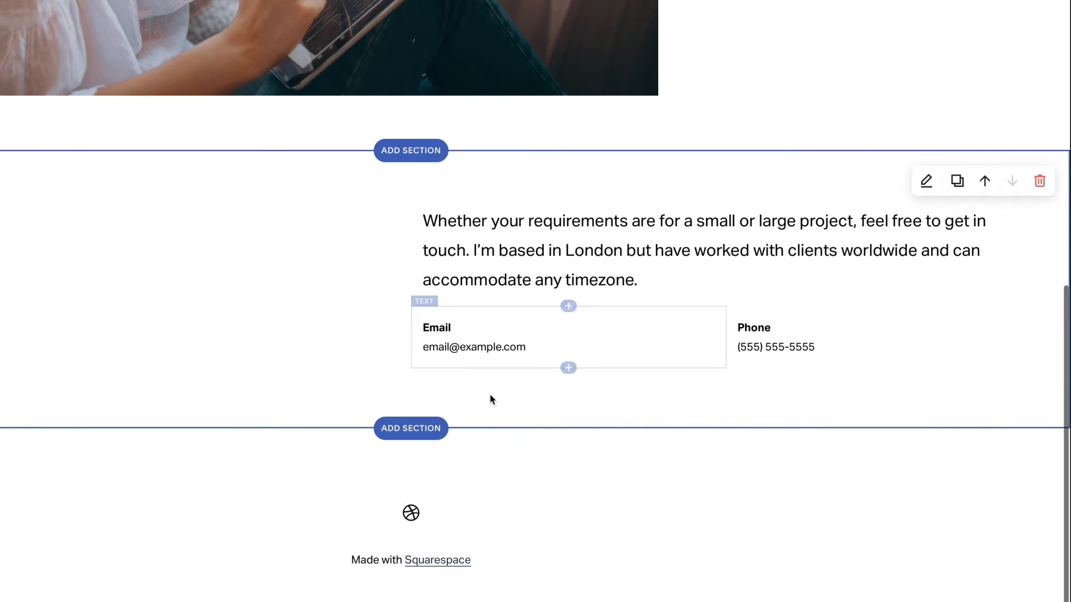
left_click(411, 429)
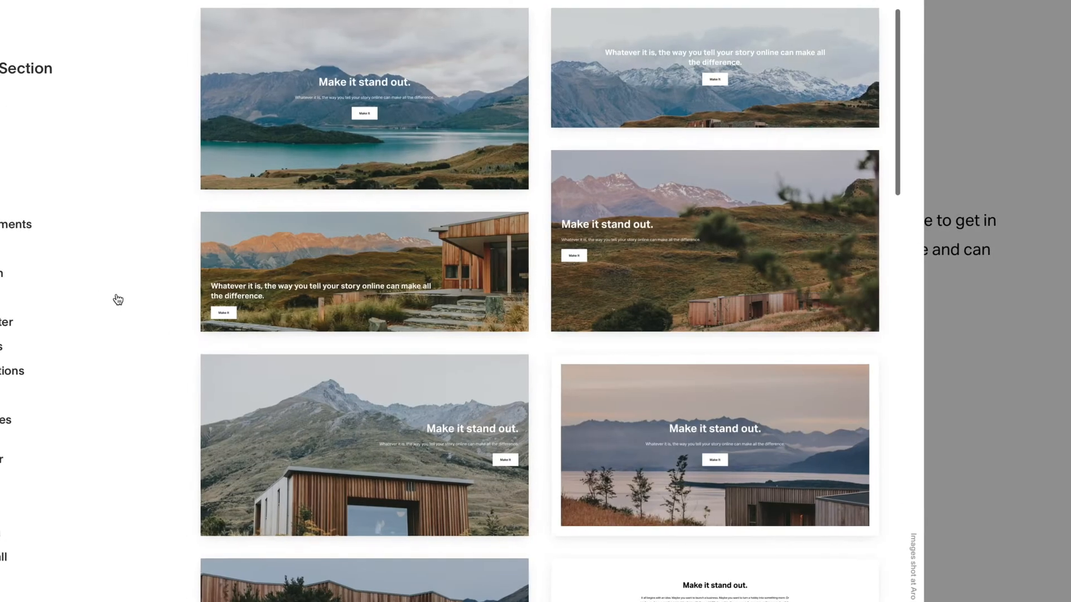
Insert an image-plus-form section and swap its mountain photo for the yellow keyboard photo
left_click(52, 299)
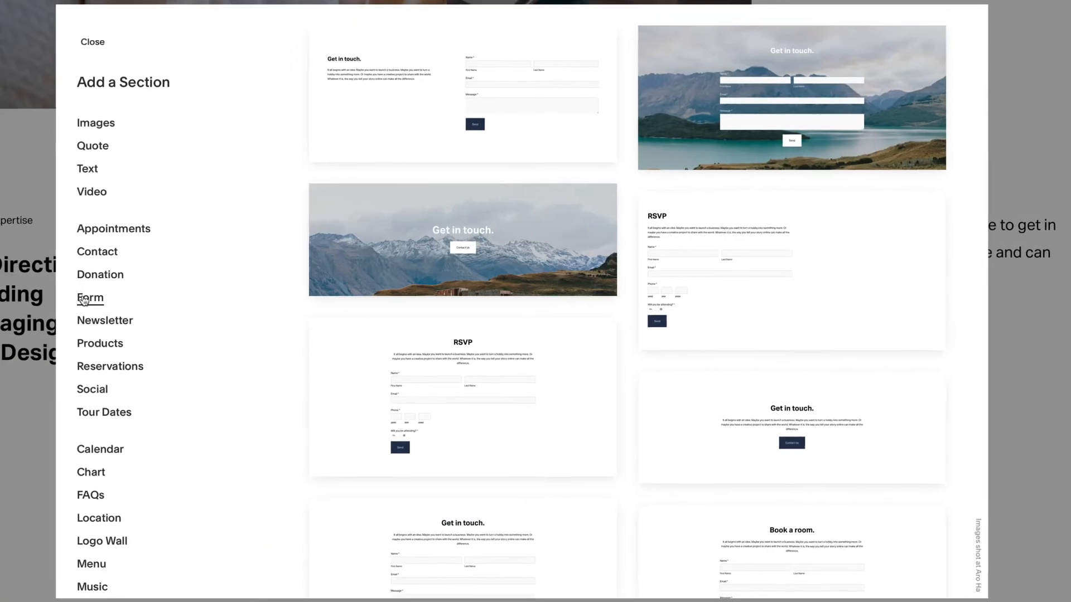
scroll(318, 326, "down", 3)
scroll(355, 326, "down", 3)
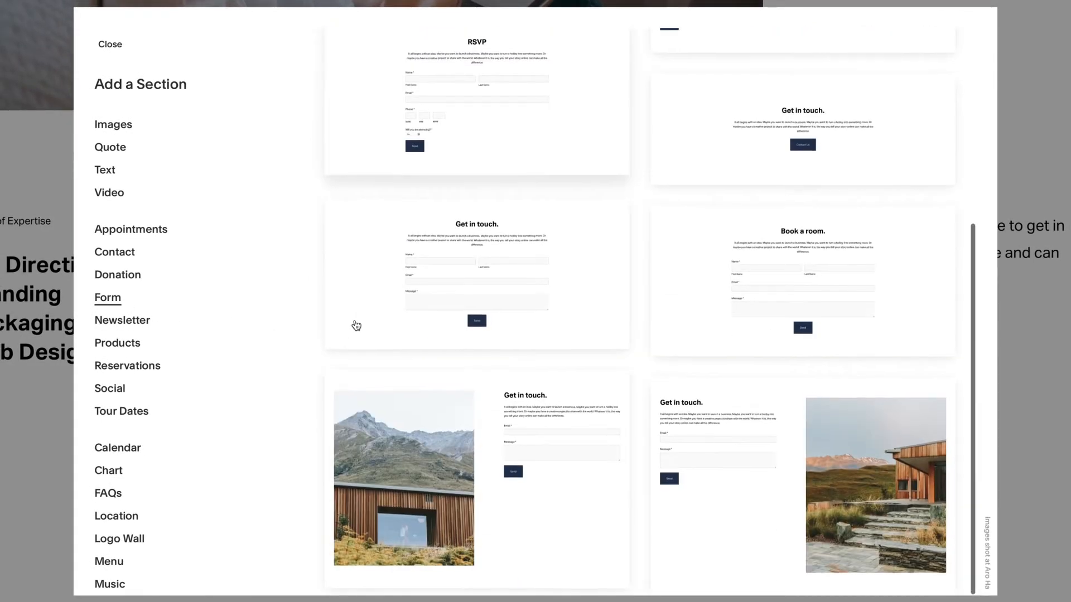
left_click(371, 391)
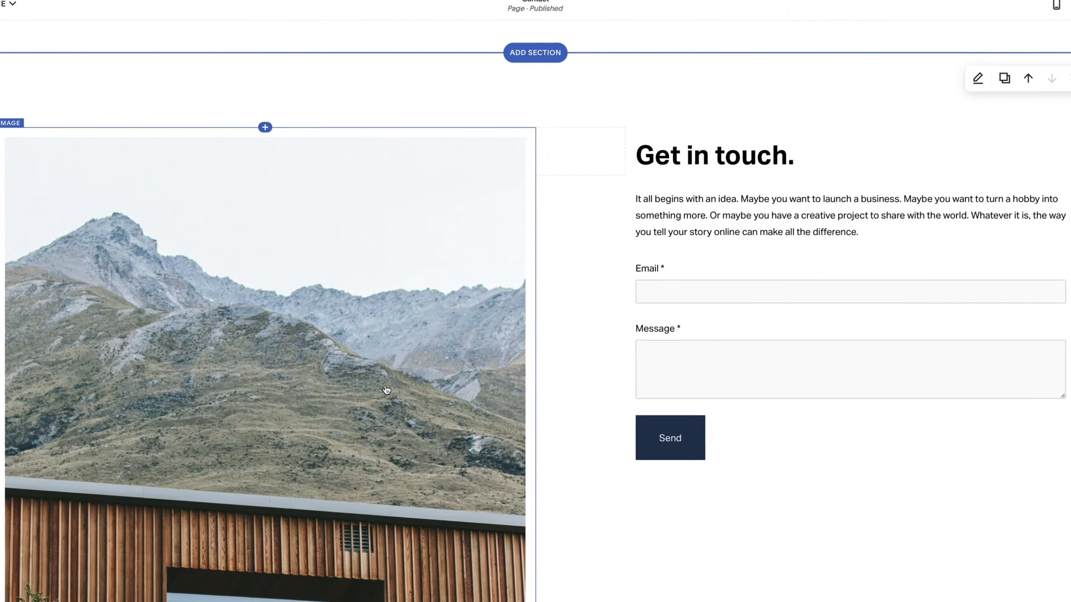
left_click(366, 334)
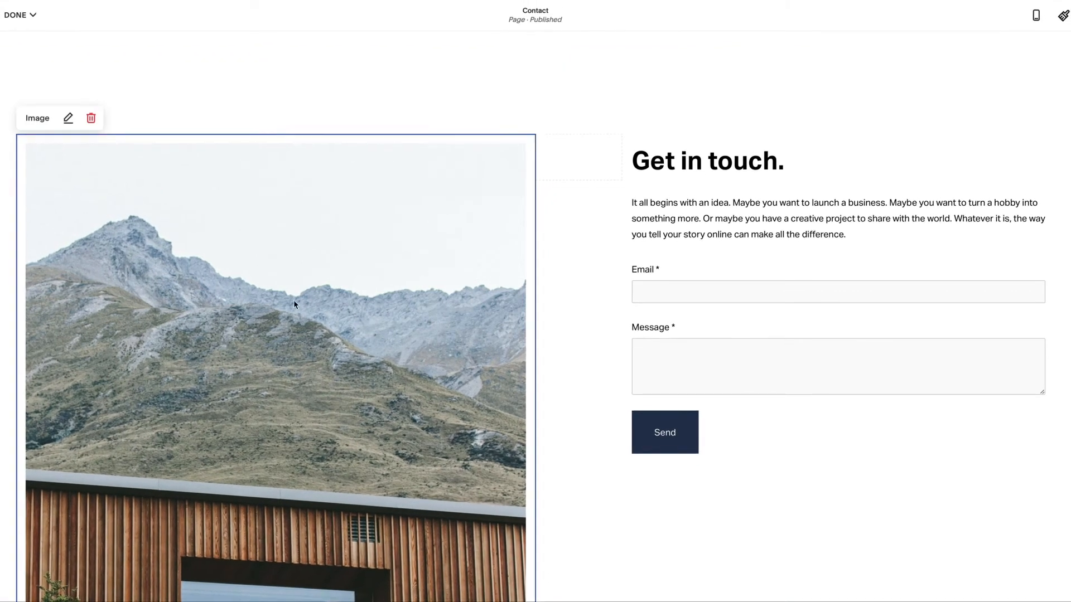
left_click(68, 118)
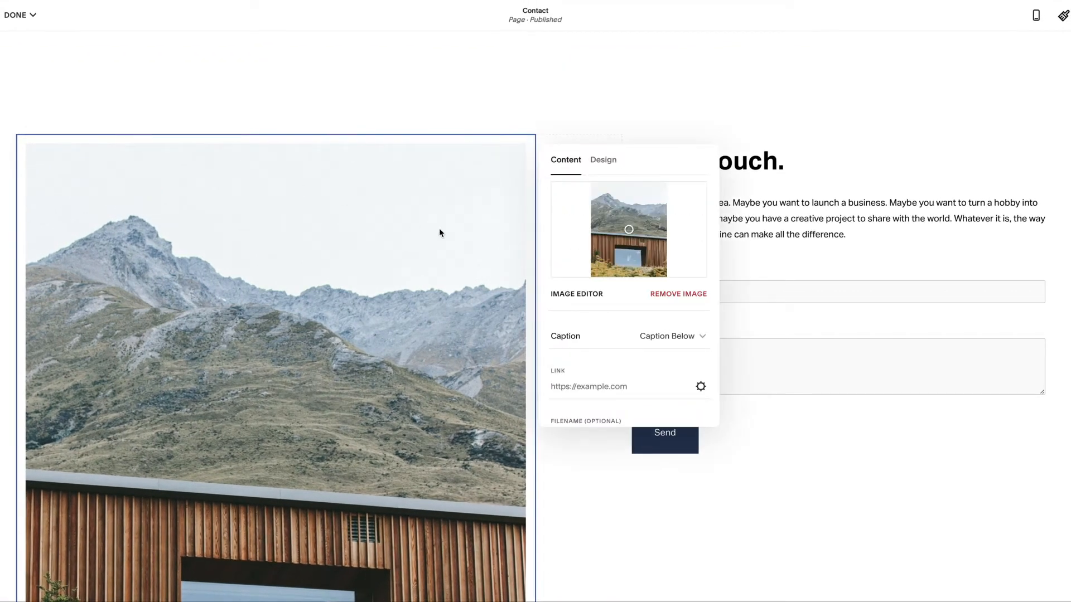
left_click(667, 300)
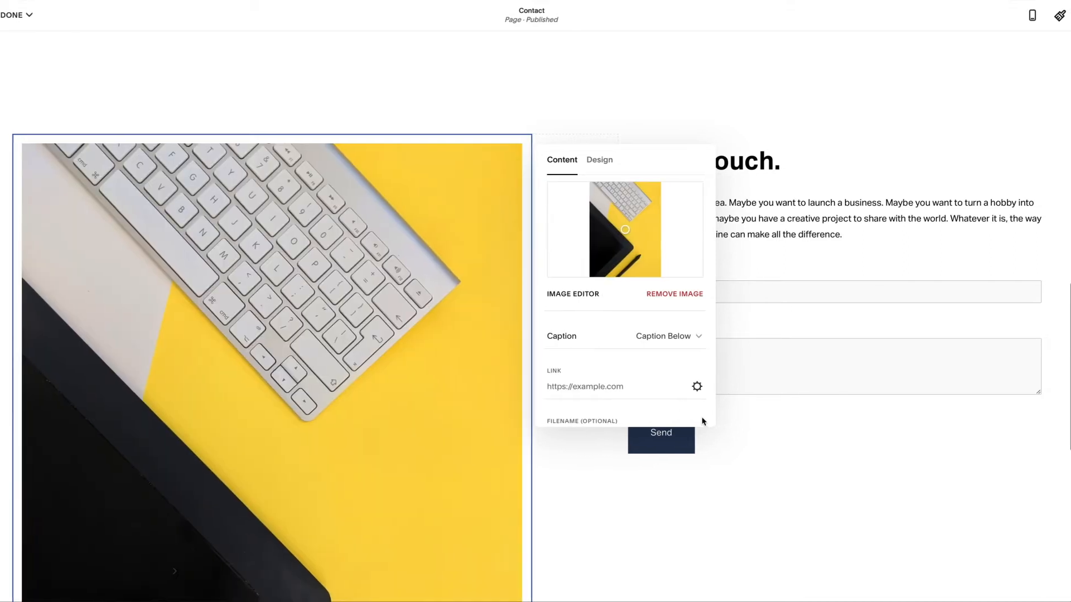
left_click(727, 430)
Replace the Get in touch intro paragraph with the 24-hour response sentence
left_click(690, 218)
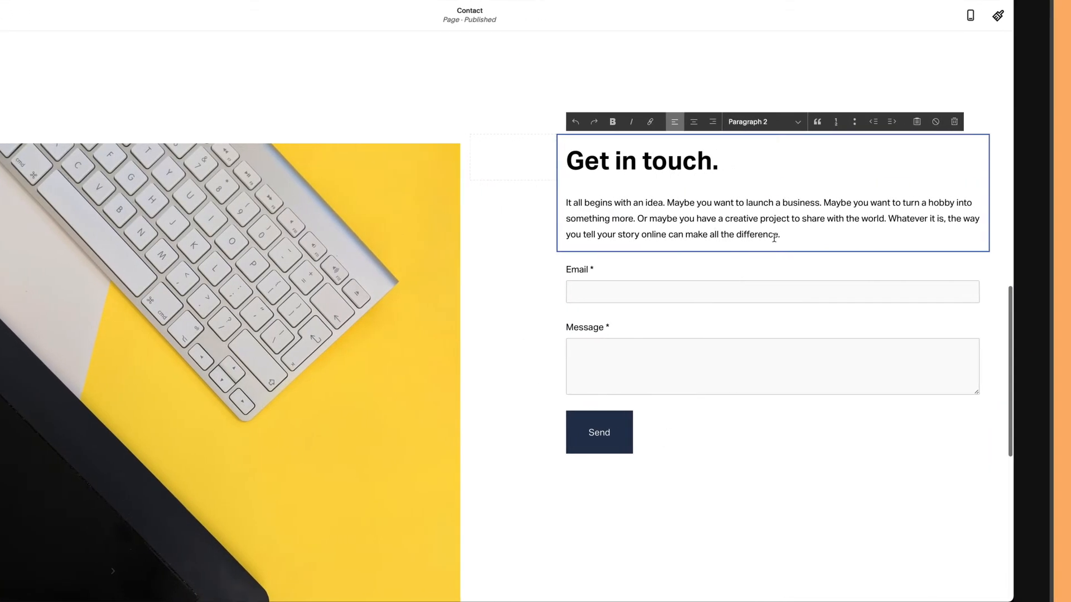
left_click_drag(830, 235, 641, 213)
left_click_drag(572, 213, 547, 205)
type("Fill in the form below and I'll get back to you with a response in less than 24 hours.")
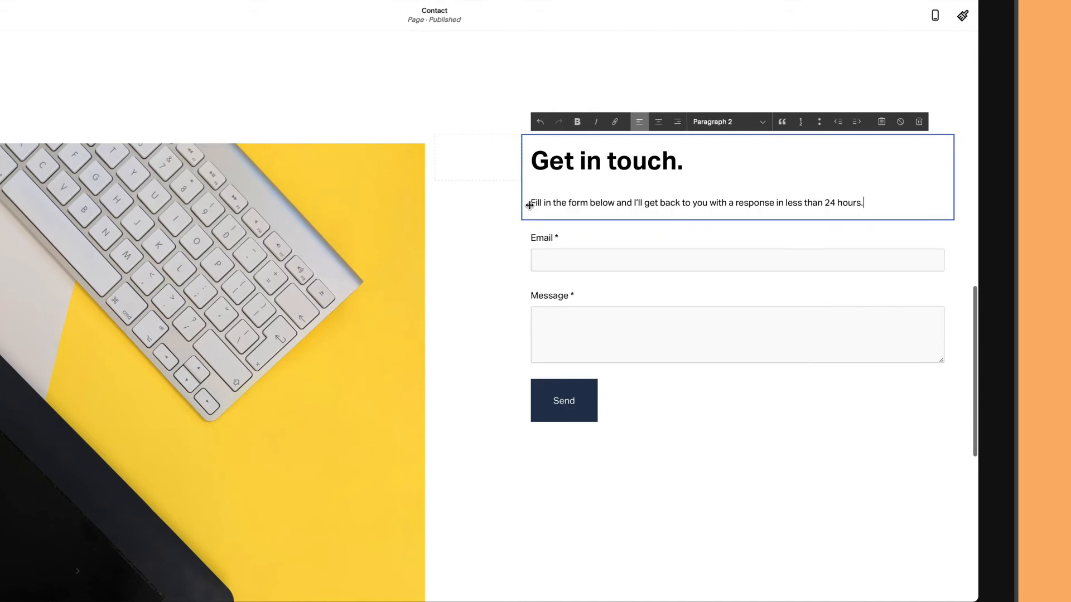
left_click(549, 252)
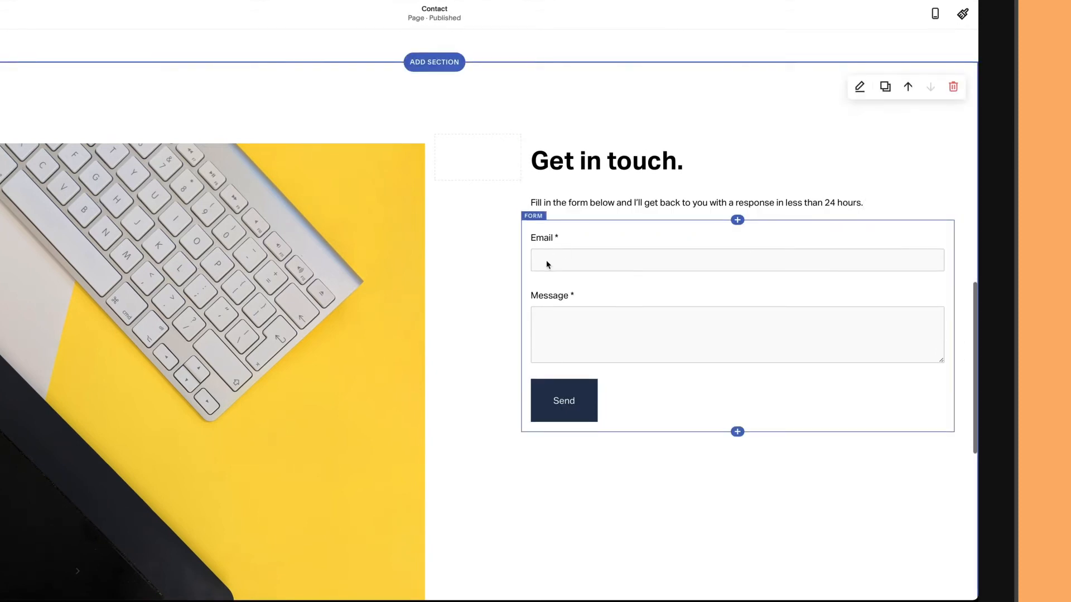
left_click(547, 260)
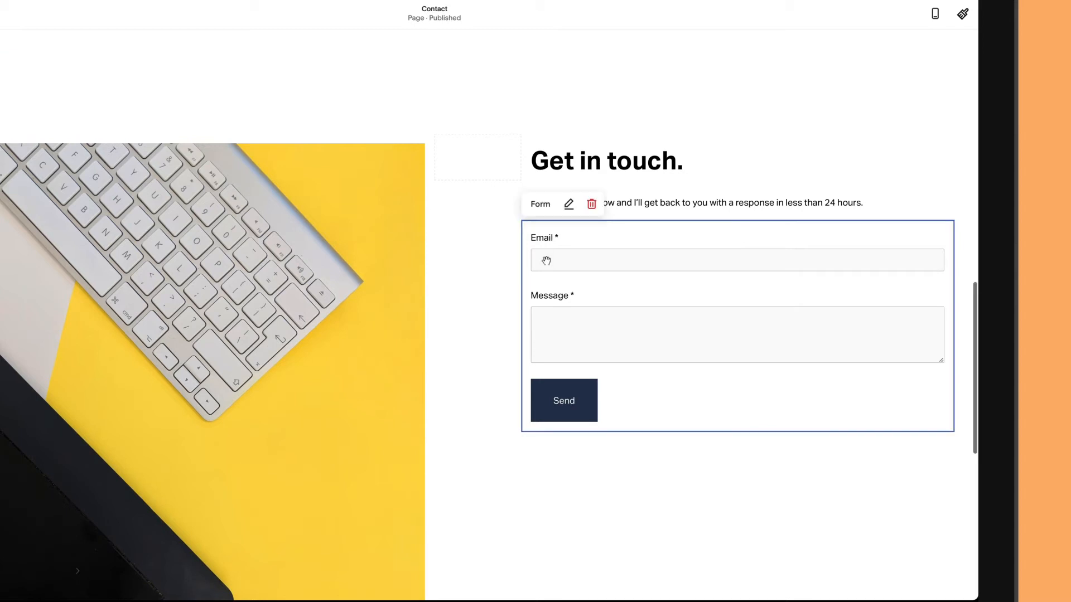
Add a required Name field at the top of the contact form
left_click(568, 210)
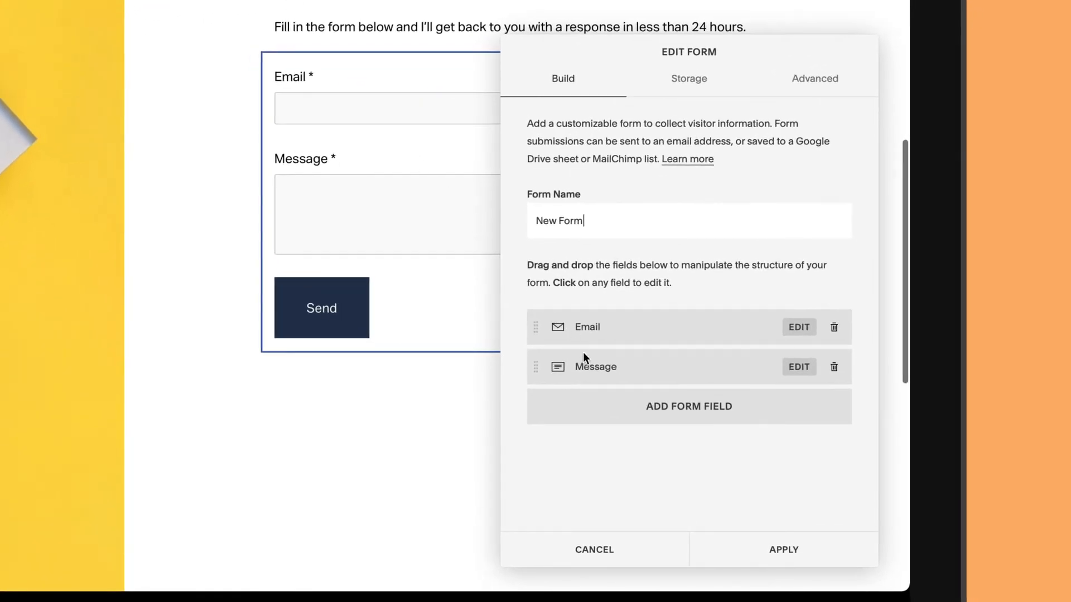
left_click(628, 411)
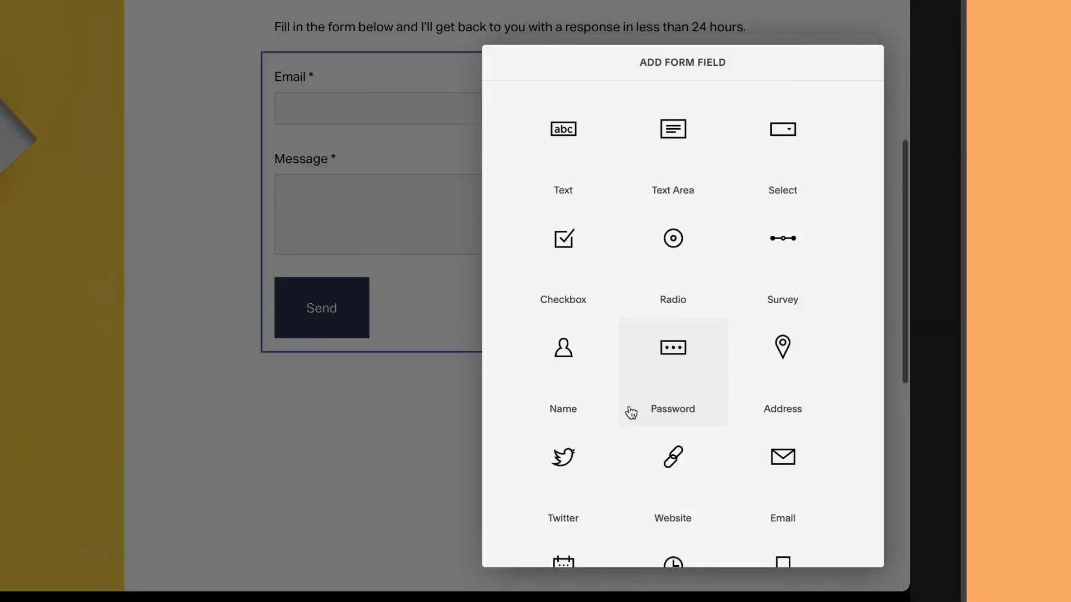
left_click(564, 356)
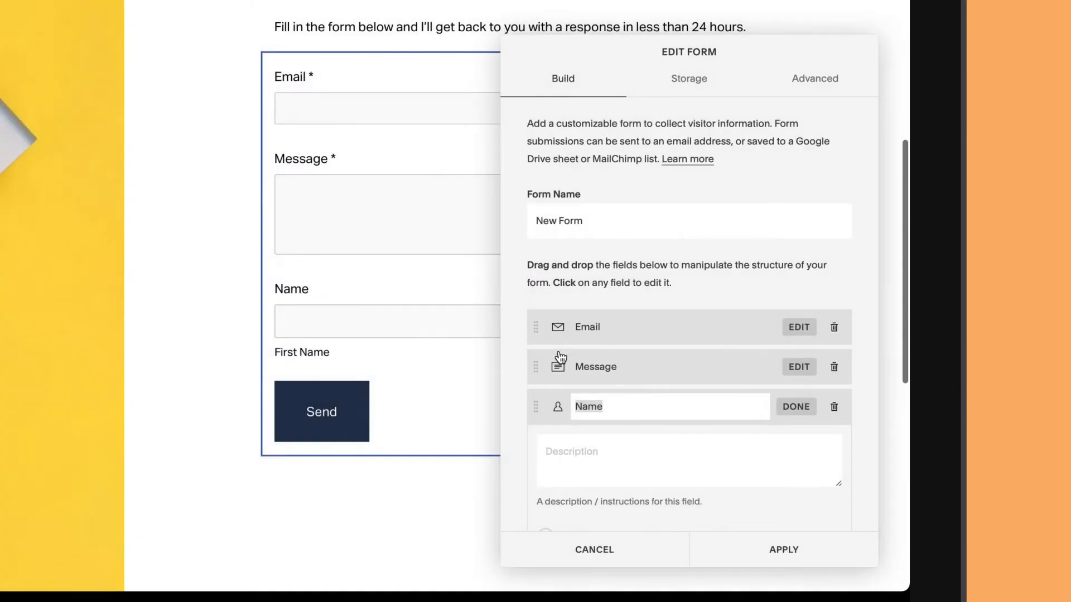
left_click_drag(537, 407, 535, 325)
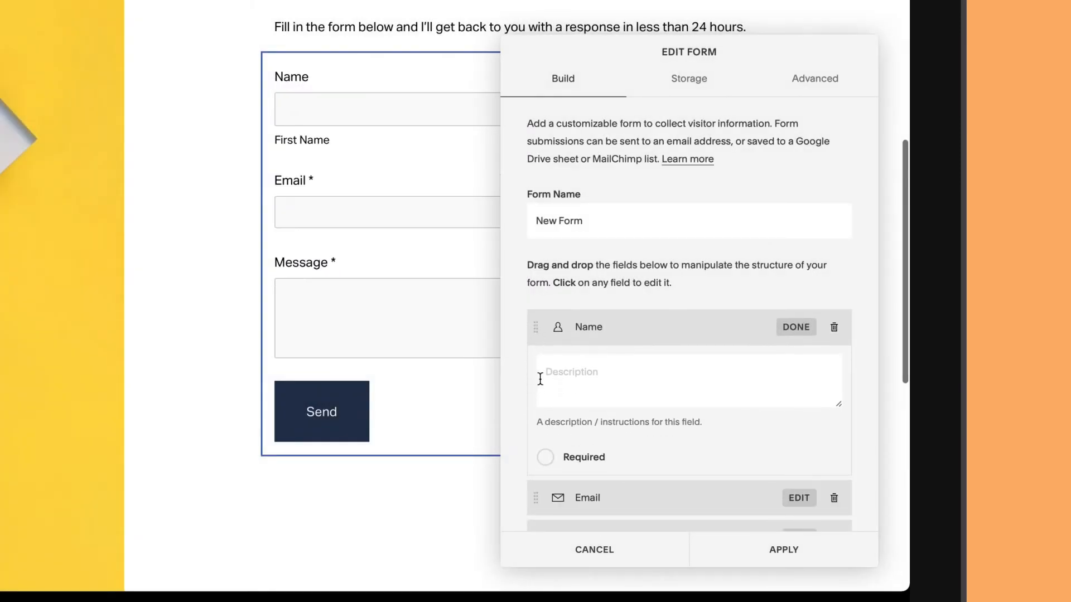
left_click(546, 458)
Store form submissions by sending them to the site owner's e-mail address, and apply
left_click(700, 84)
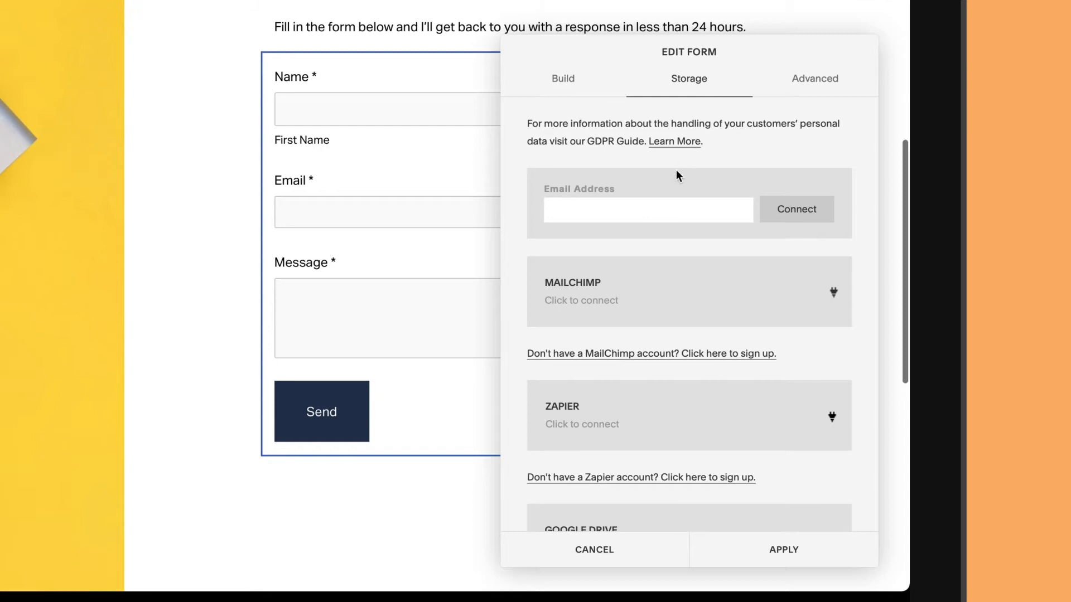
key("ctrl+v")
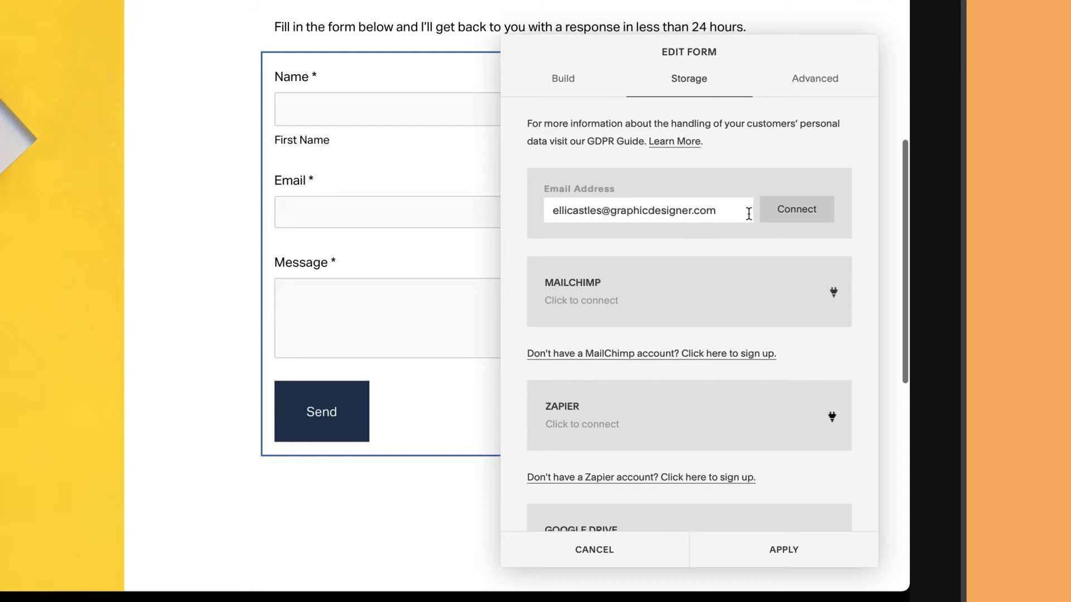
left_click(792, 216)
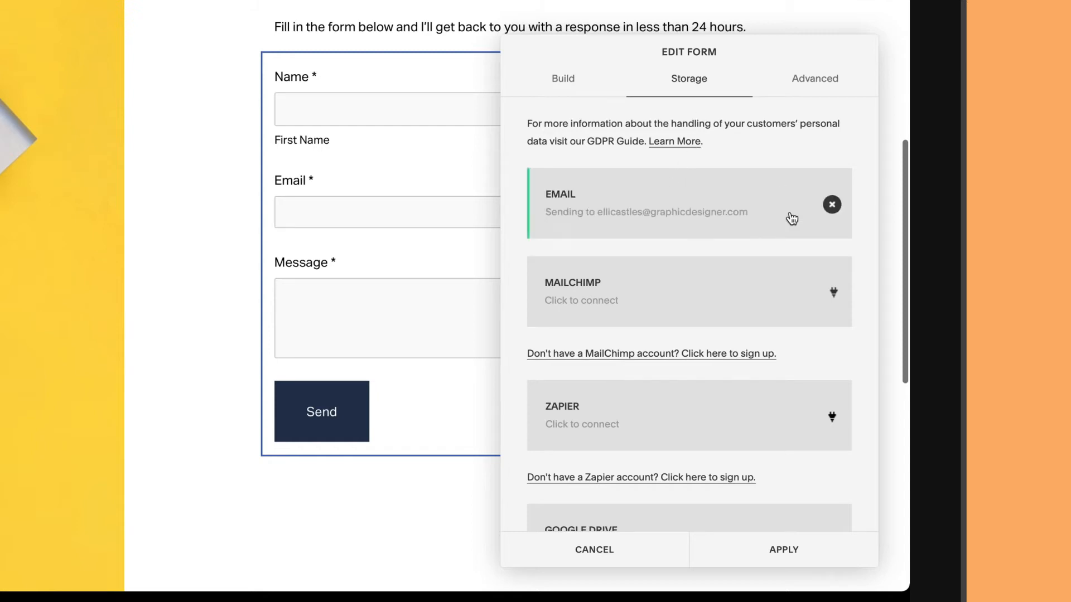
left_click(786, 544)
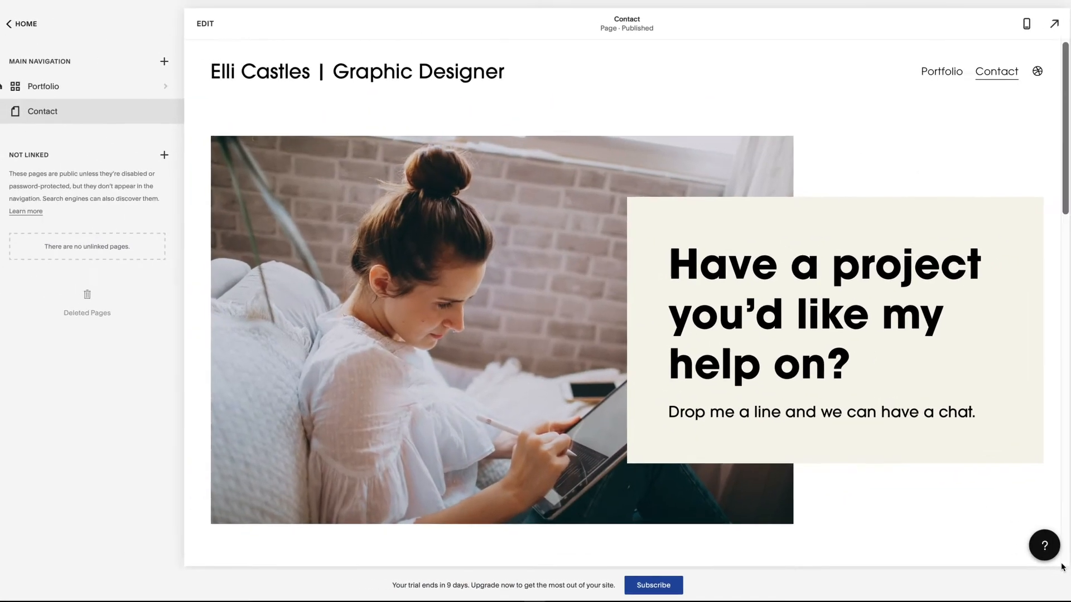
Scroll through the Contact page preview to review the new Get in touch form
scroll(1062, 567, "down", 10)
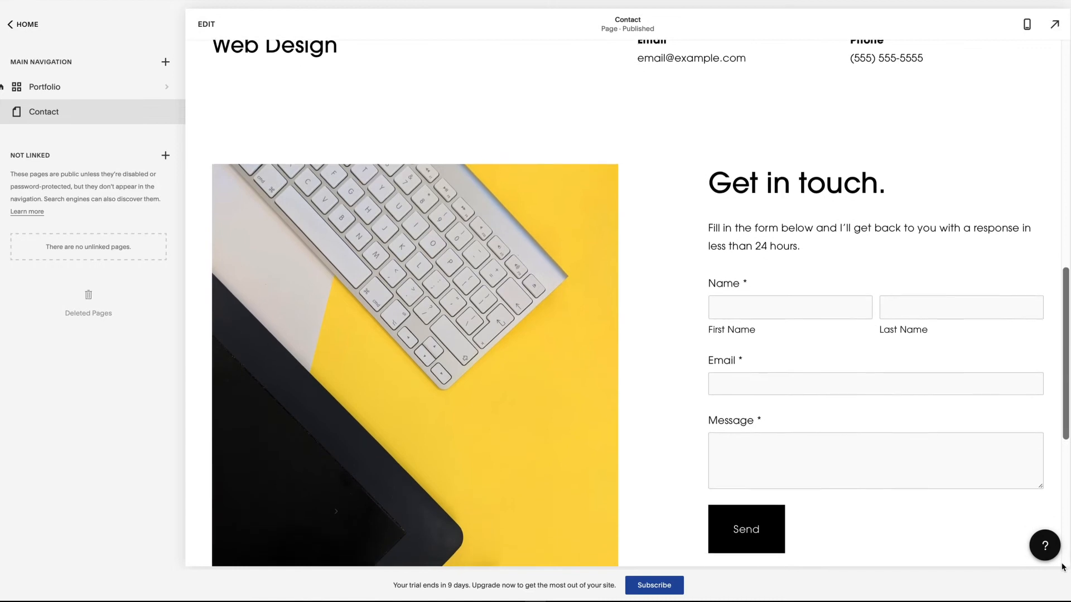
scroll(1062, 568, "down", 6)
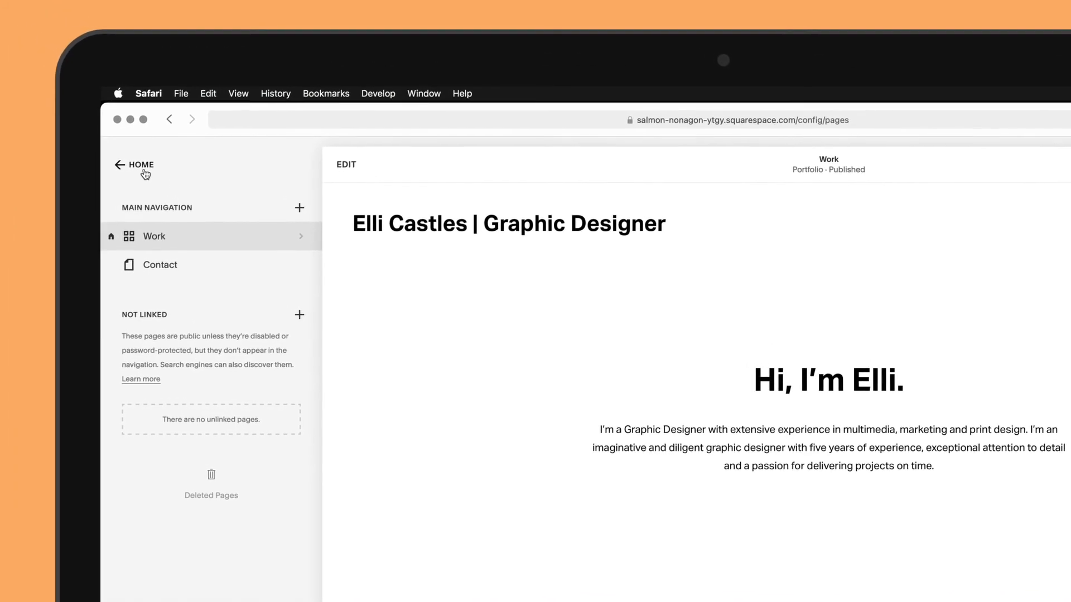
Switch the site-wide font pack to ITC Avant Garde Gothic Pro in Site Styles
left_click(140, 166)
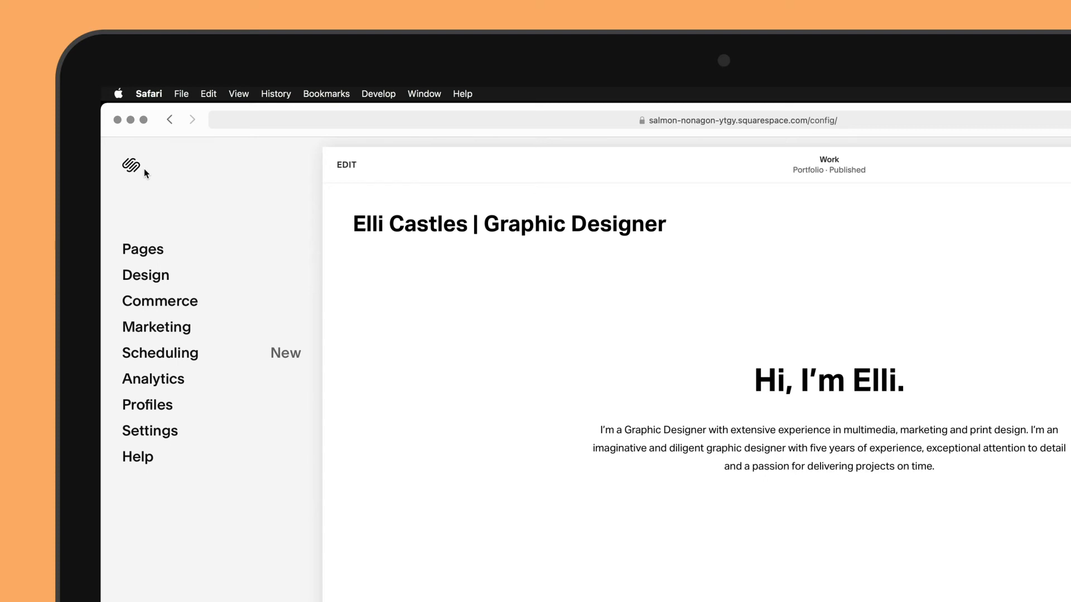
left_click(144, 278)
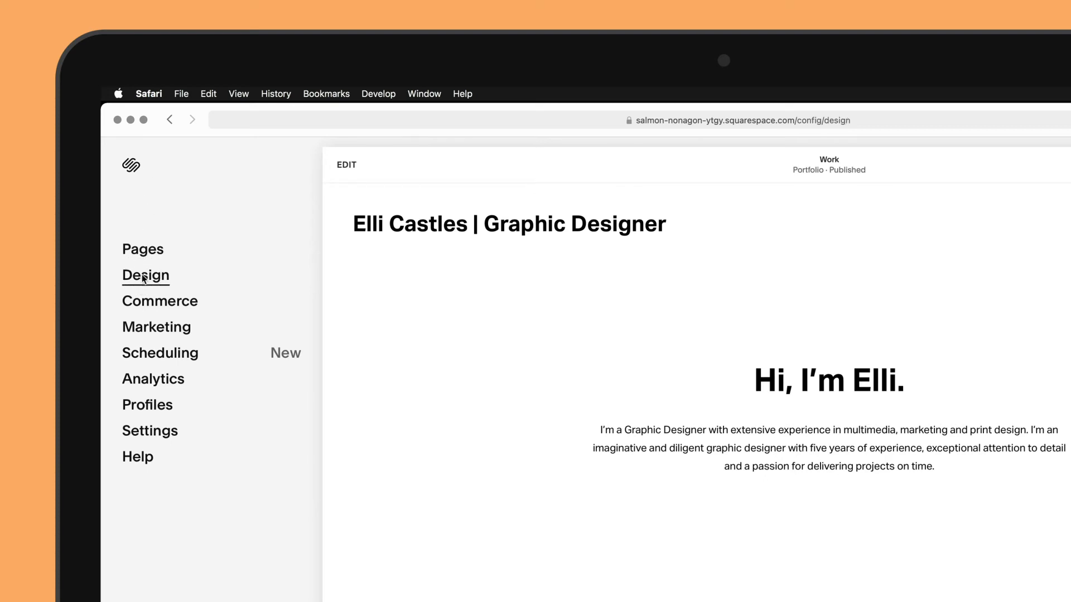
left_click(148, 261)
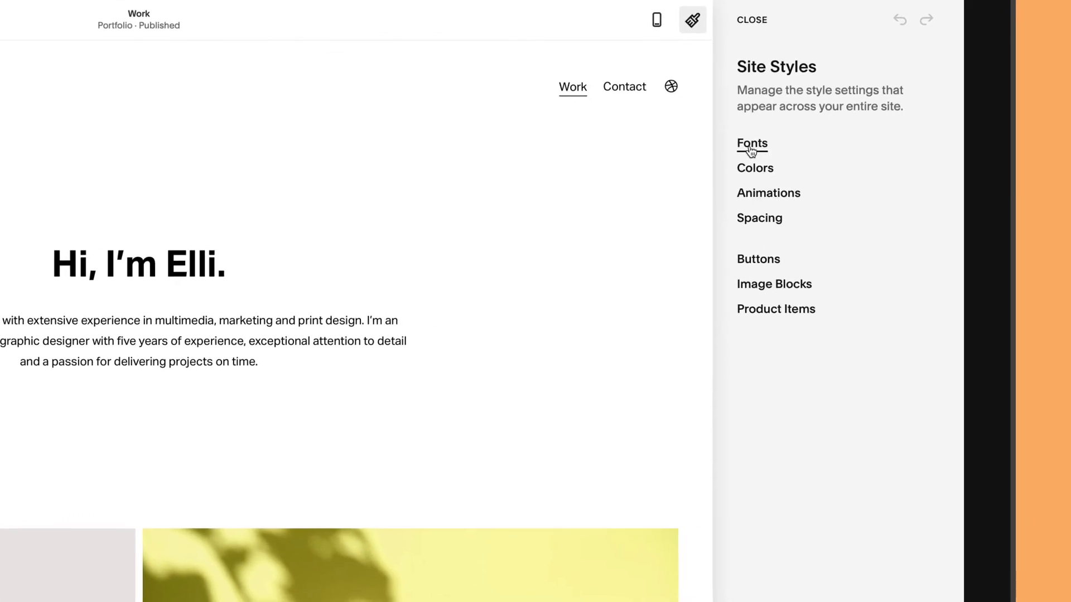
left_click(751, 147)
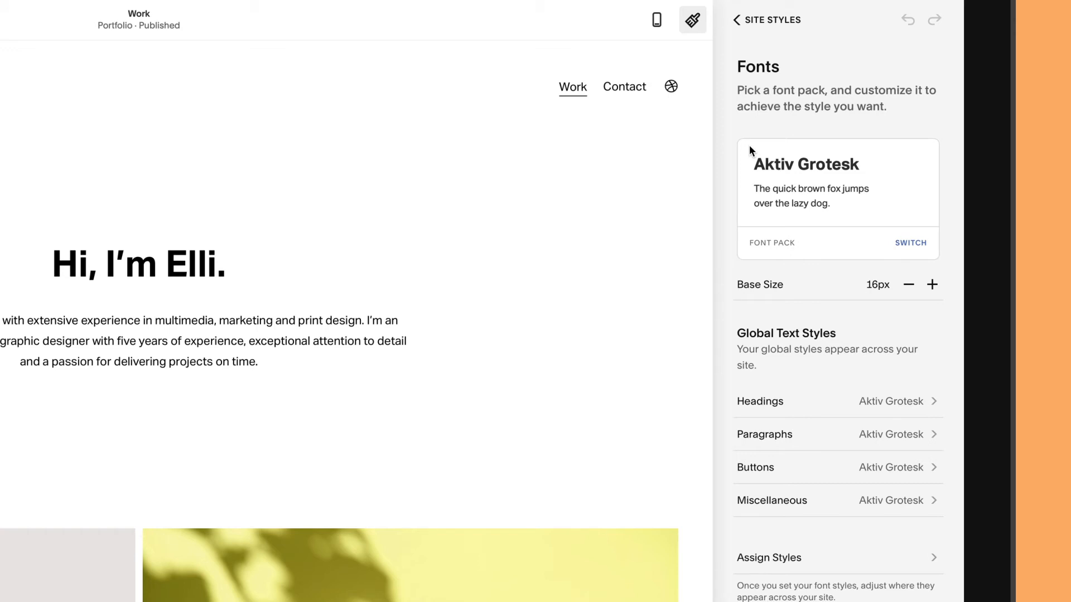
left_click(786, 245)
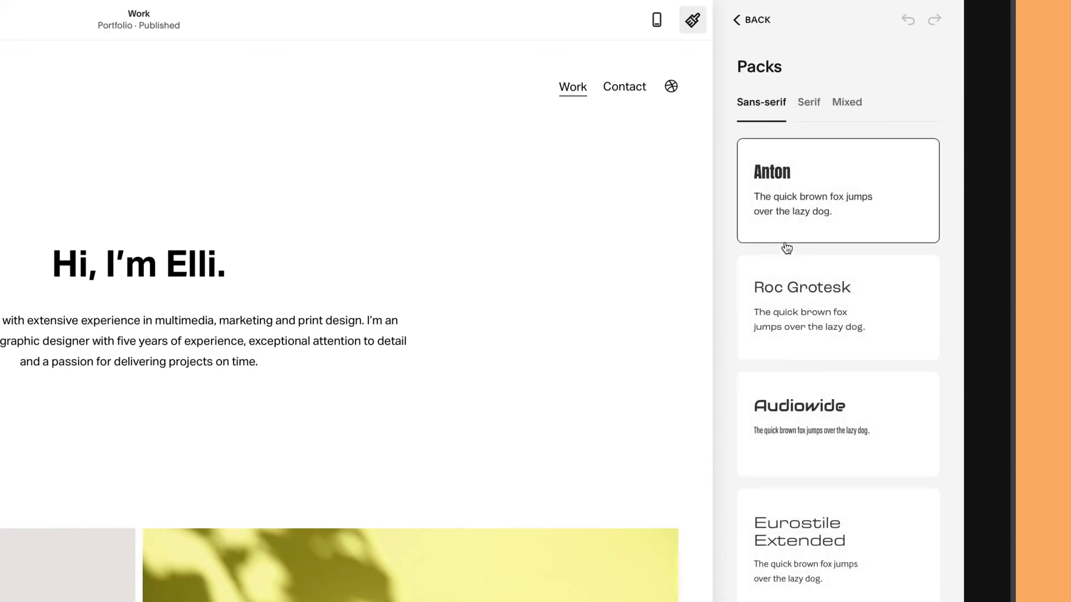
scroll(786, 247, "down", 15)
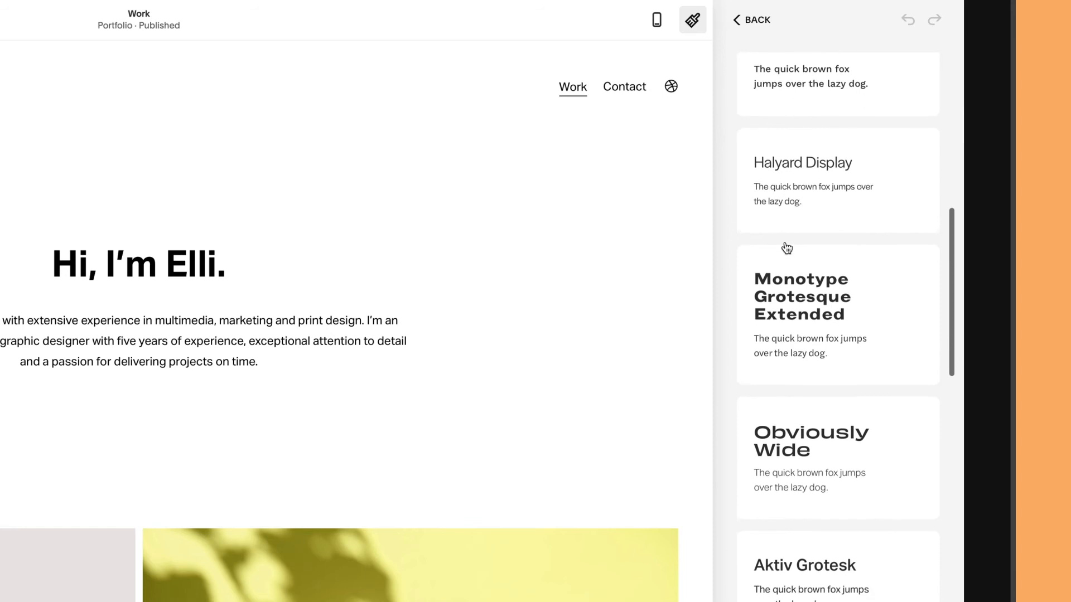
scroll(786, 247, "down", 10)
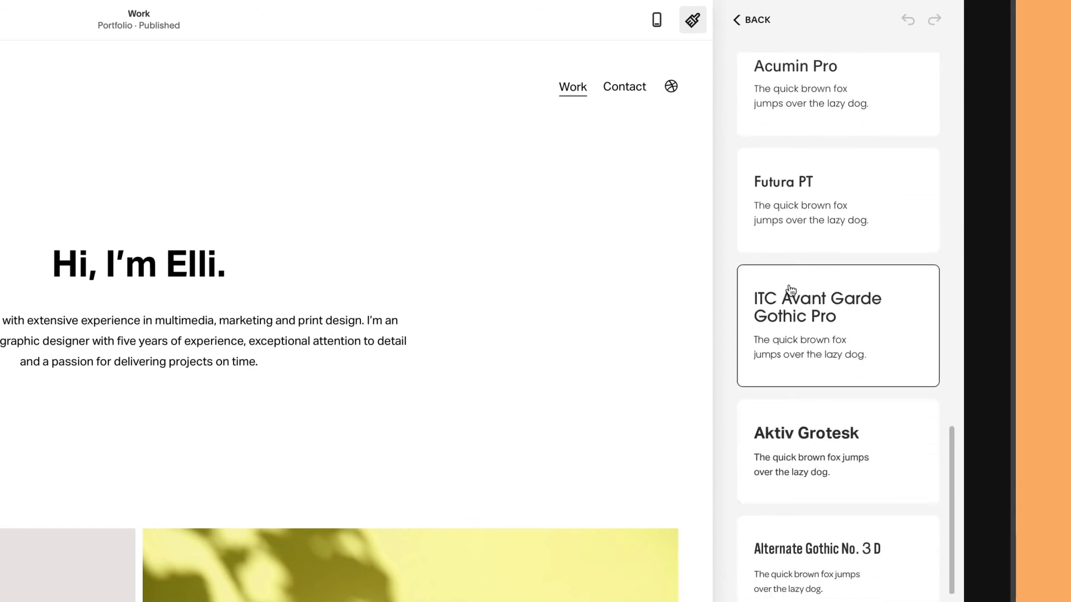
left_click(791, 290)
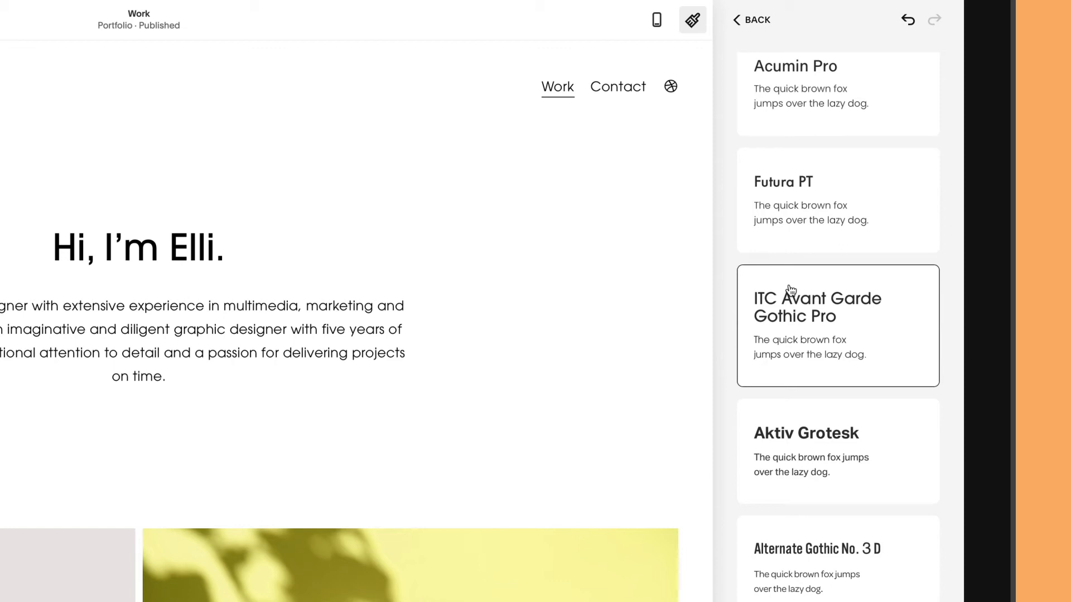
scroll(790, 287, "up", 15)
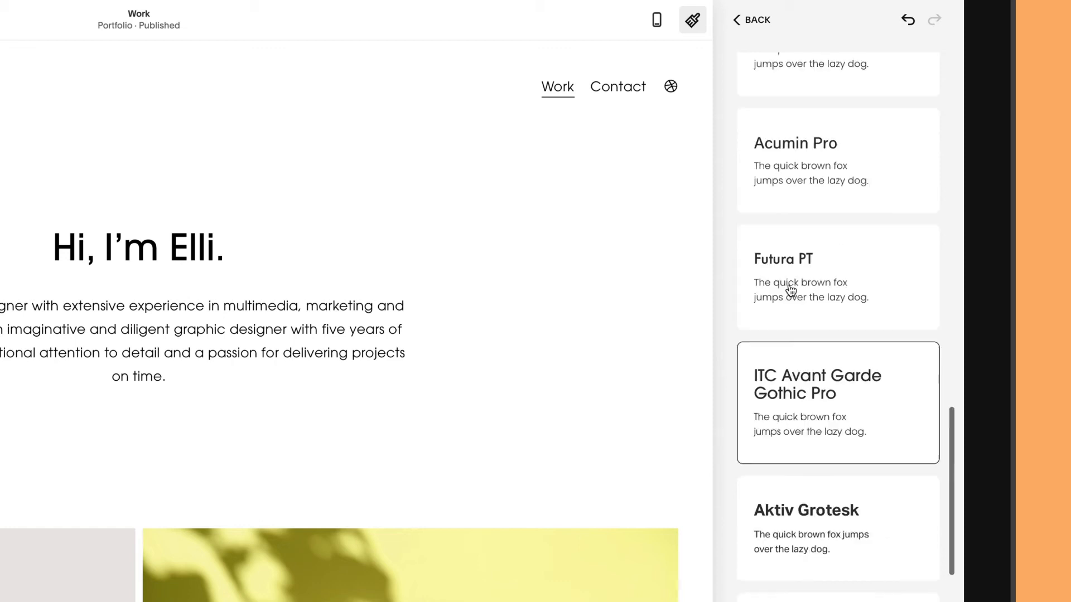
left_click(755, 25)
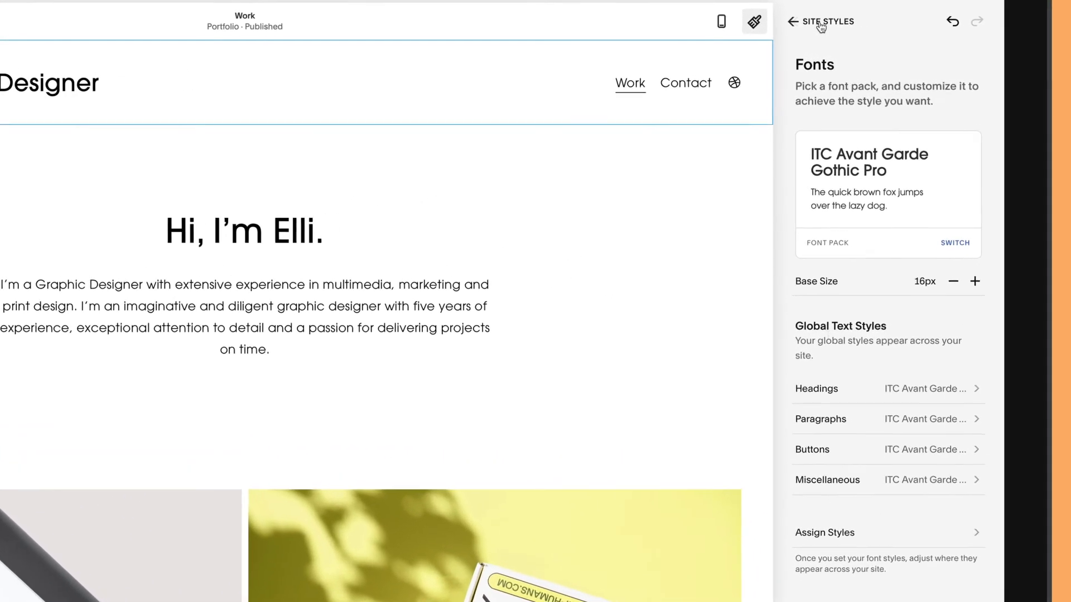
left_click(821, 24)
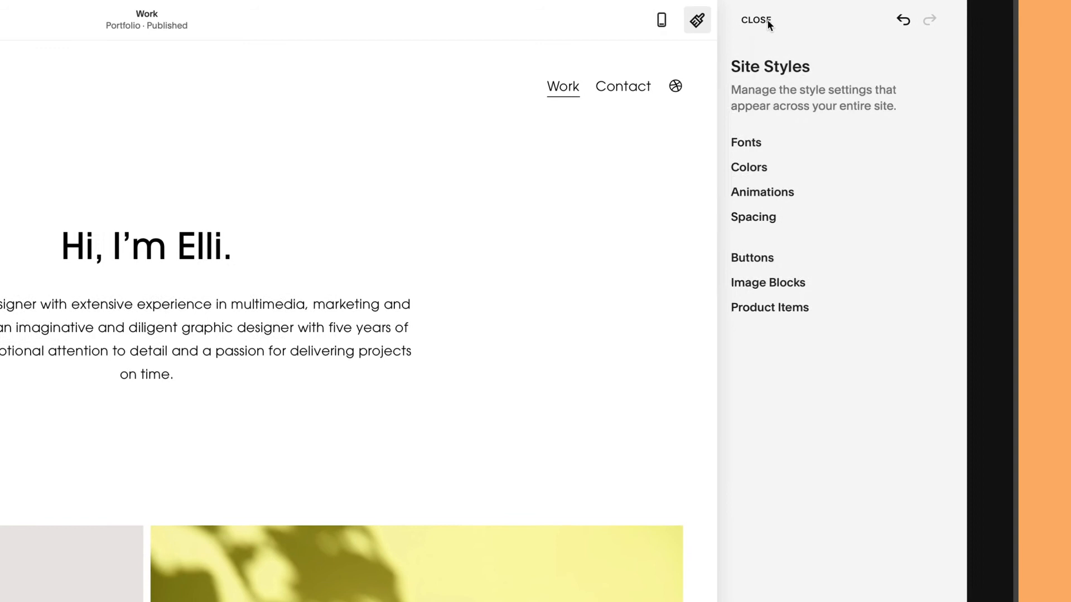
Generate a yellow monochrome colour palette from hsl(52, 100%, 53%)
left_click(770, 169)
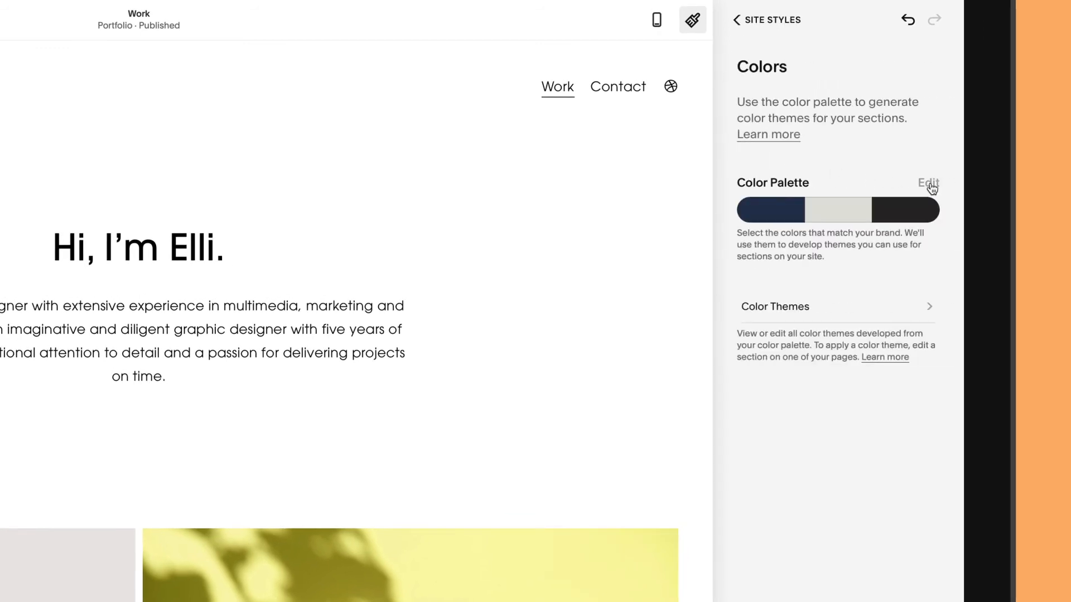
left_click(930, 184)
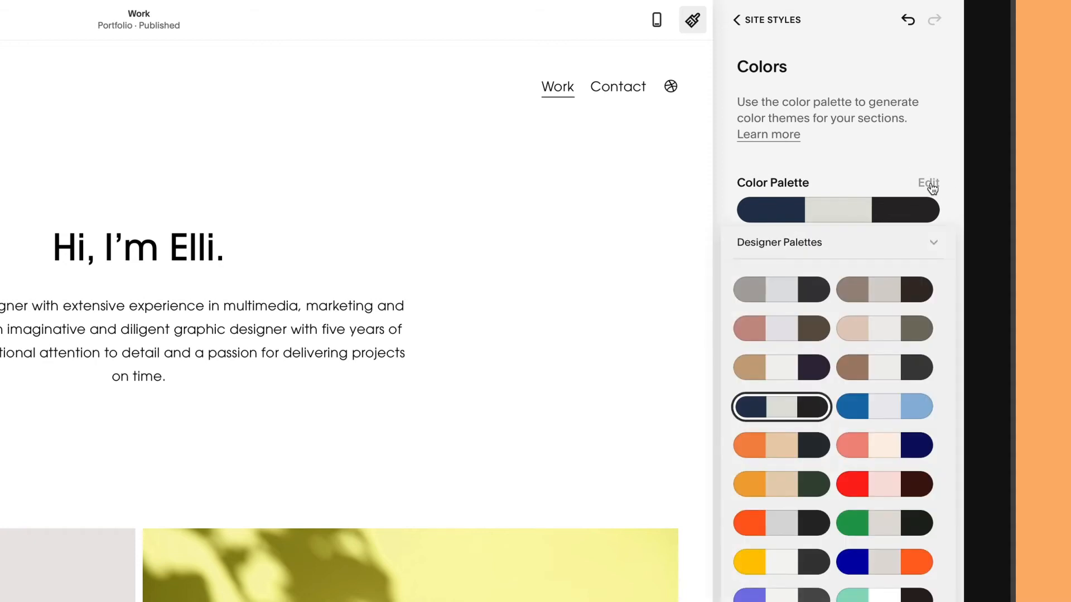
left_click(936, 251)
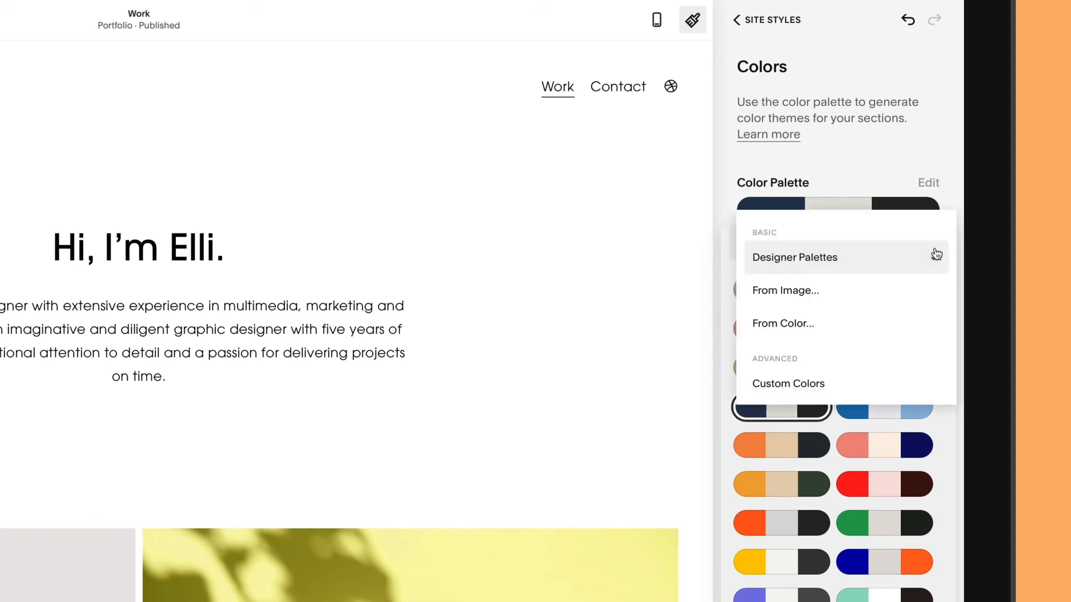
left_click(783, 324)
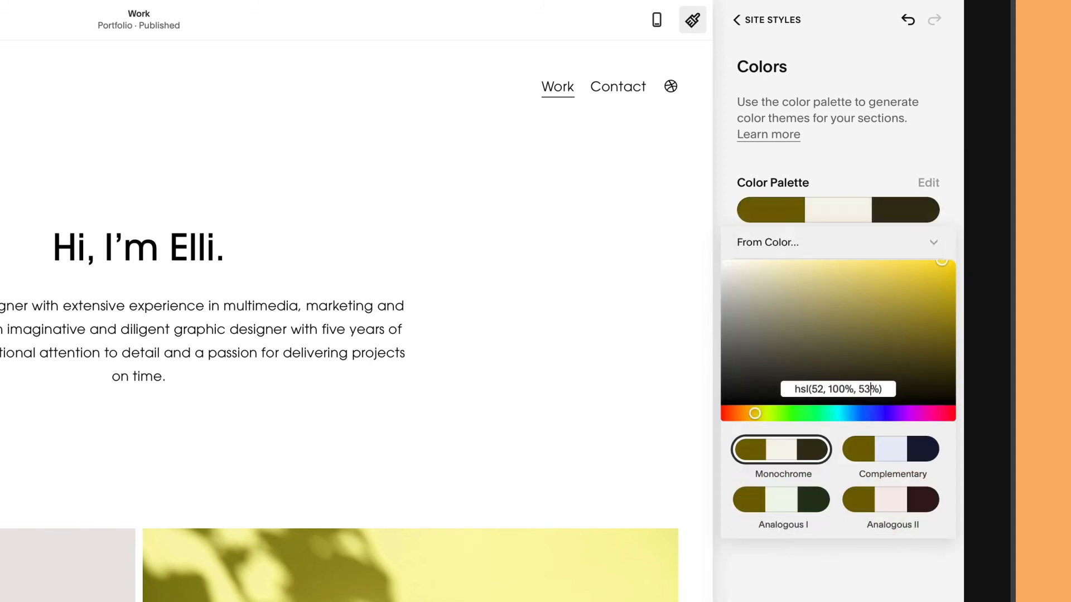
key("Return")
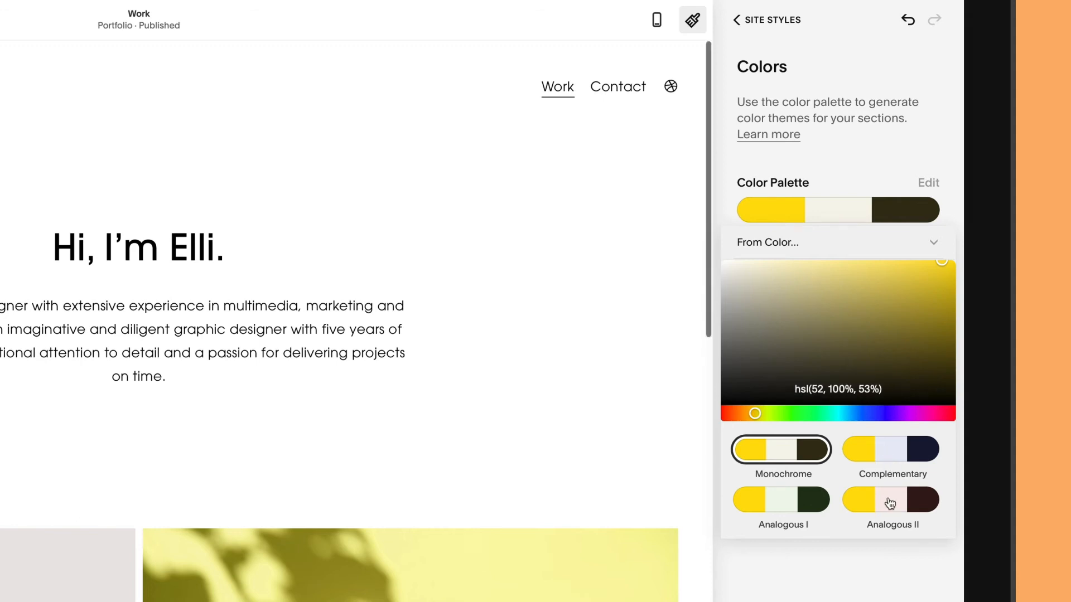
left_click(877, 567)
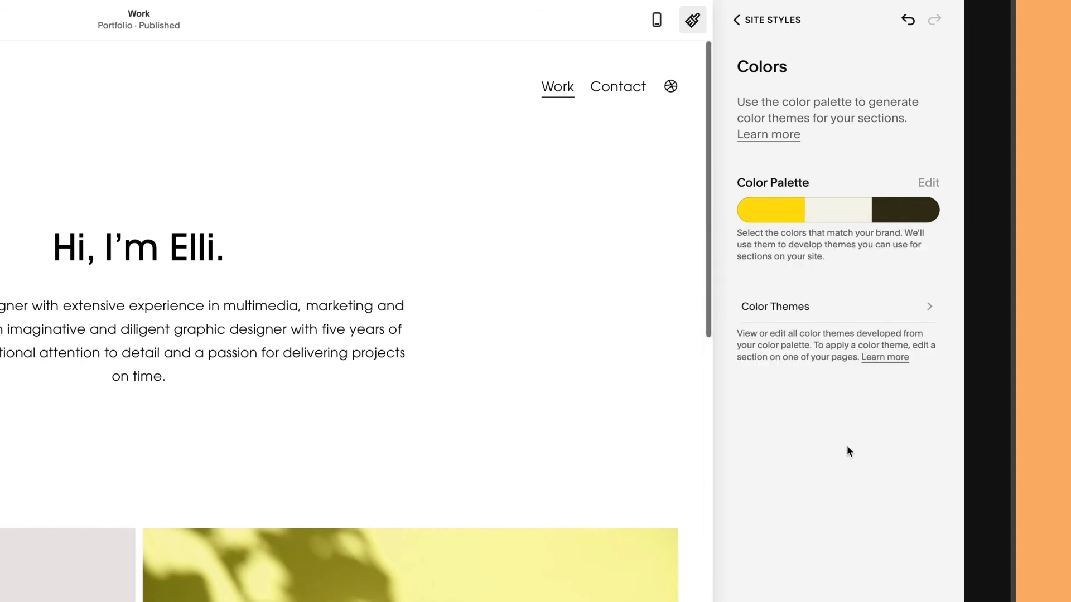
Review the colour themes built from the new yellow palette
left_click(781, 314)
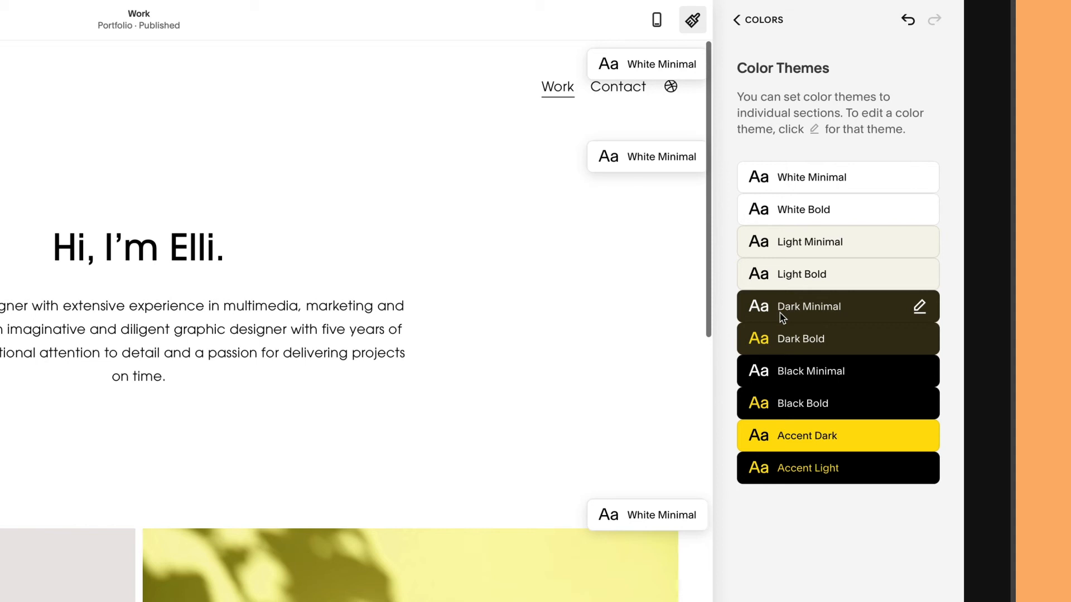
scroll(666, 273, "down", 8)
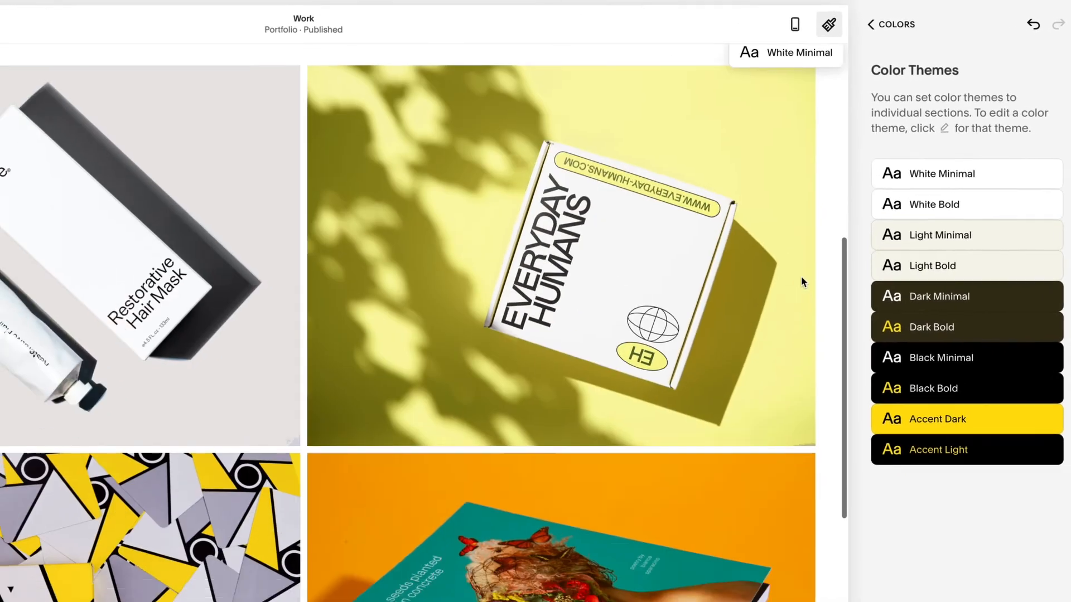
scroll(802, 278, "down", 7)
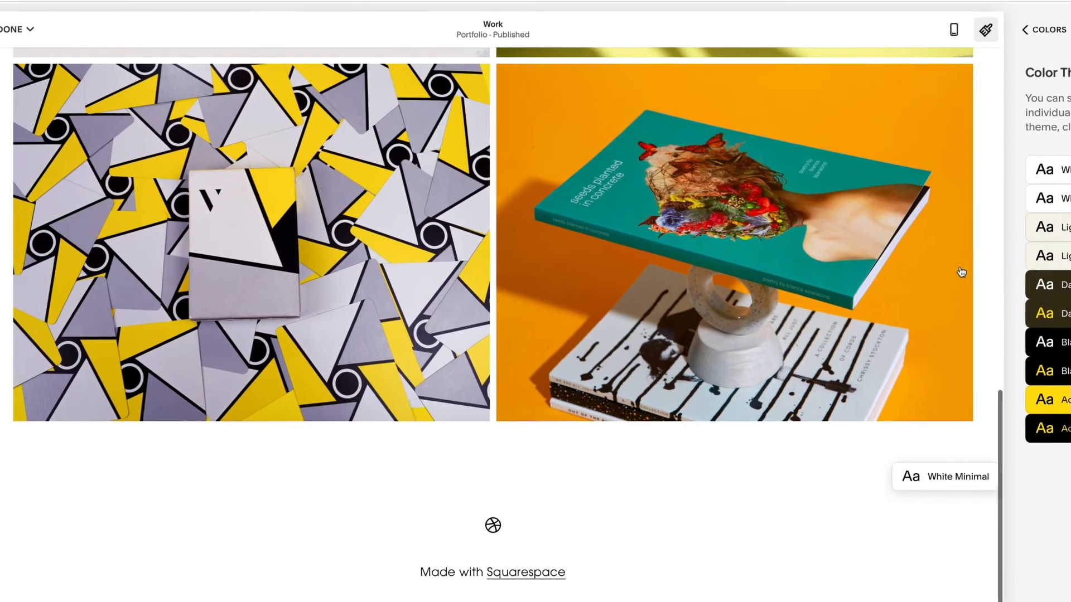
scroll(802, 277, "up", 3)
scroll(1002, 270, "up", 10)
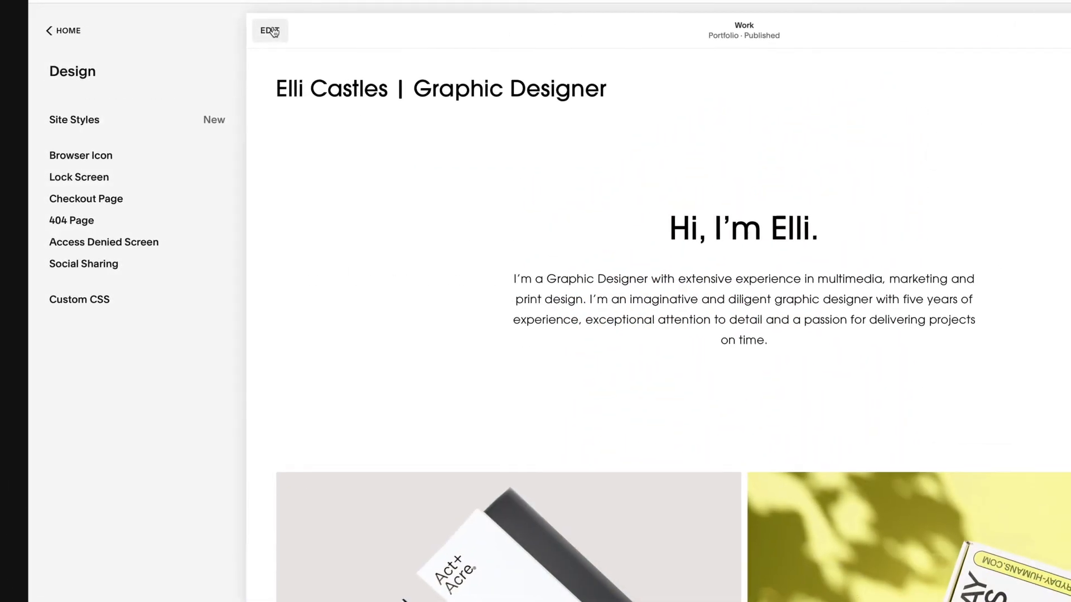
Give the Work page's hero section the yellow Accent Dark colour theme and save the page
left_click(277, 31)
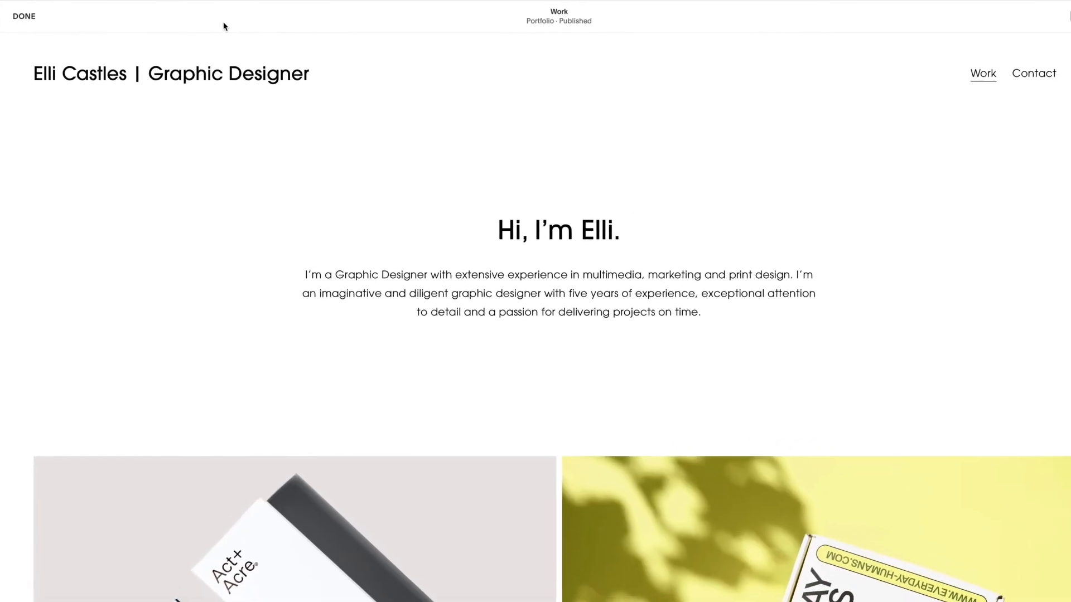
mouse_move(565, 94)
mouse_move(763, 137)
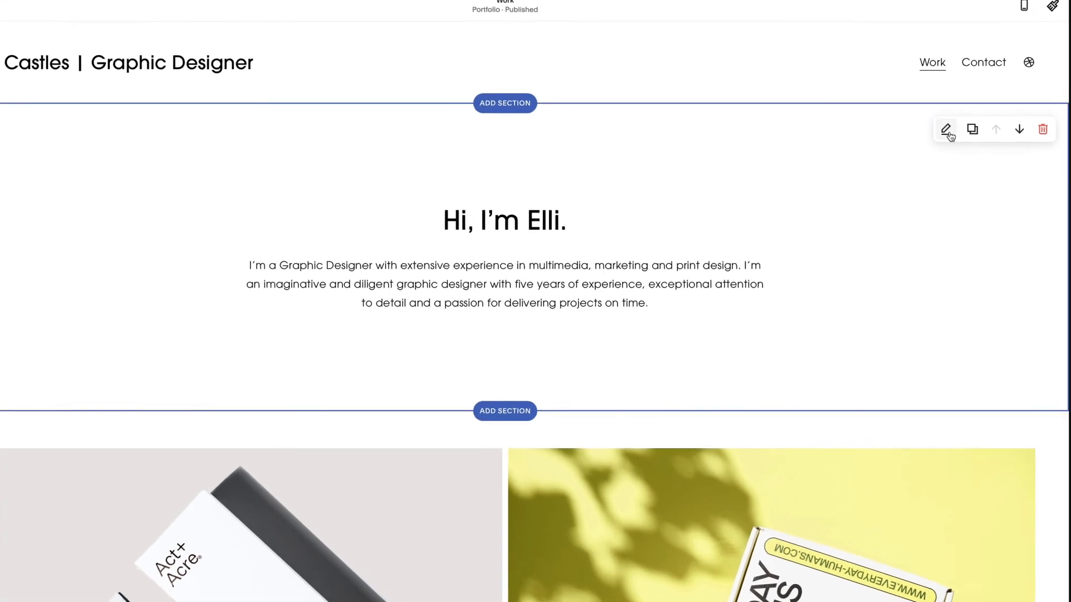
left_click(960, 135)
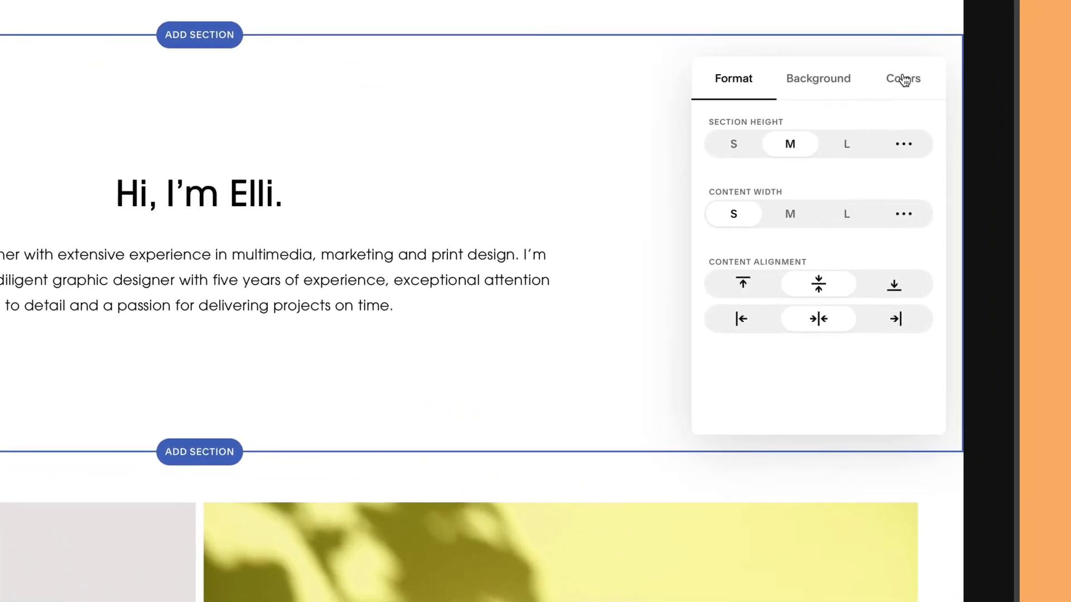
left_click(941, 96)
scroll(867, 167, "down", 3)
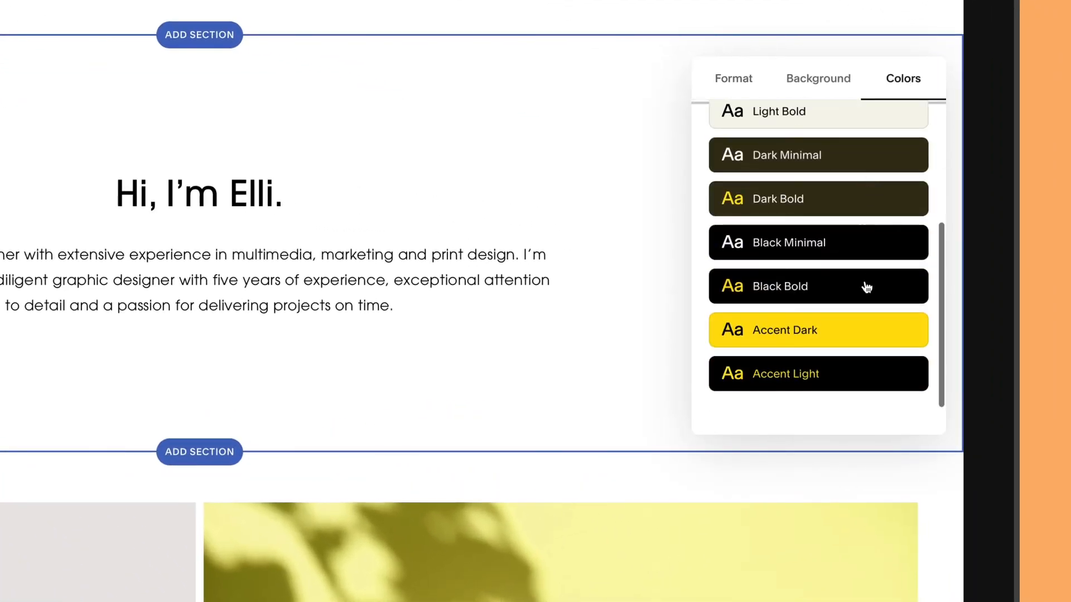
left_click(850, 331)
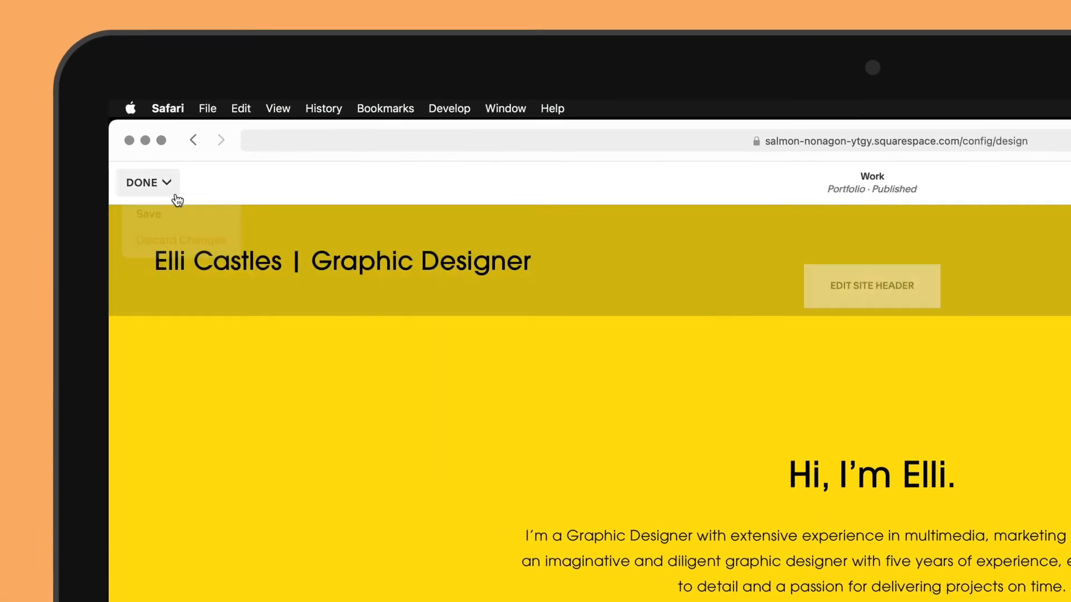
left_click(25, 129)
left_click(23, 157)
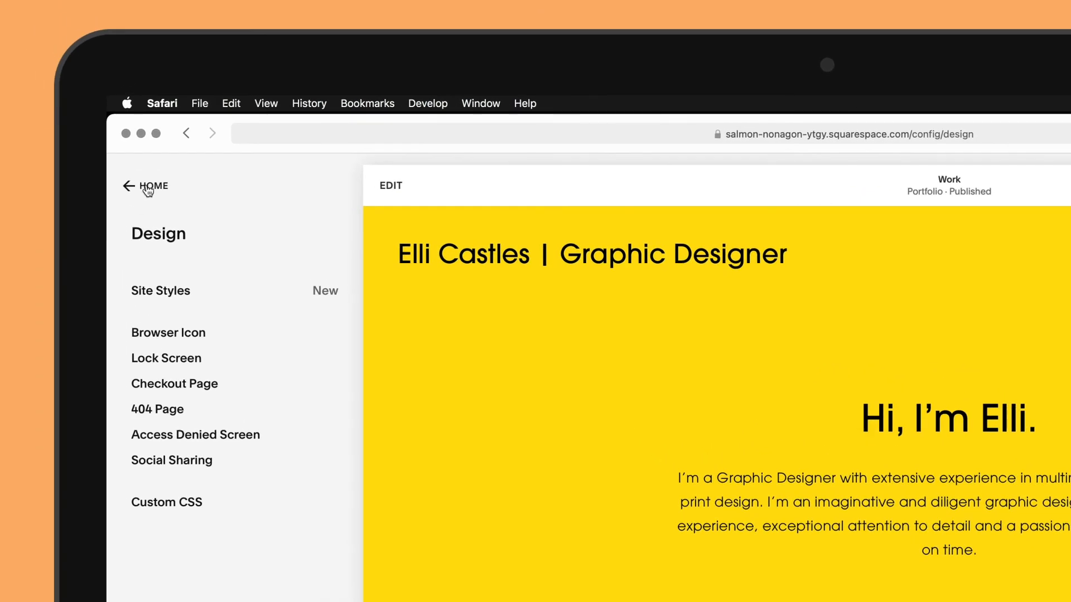
In the site pages list, try moving Work below Contact, then return it above Contact
left_click(148, 188)
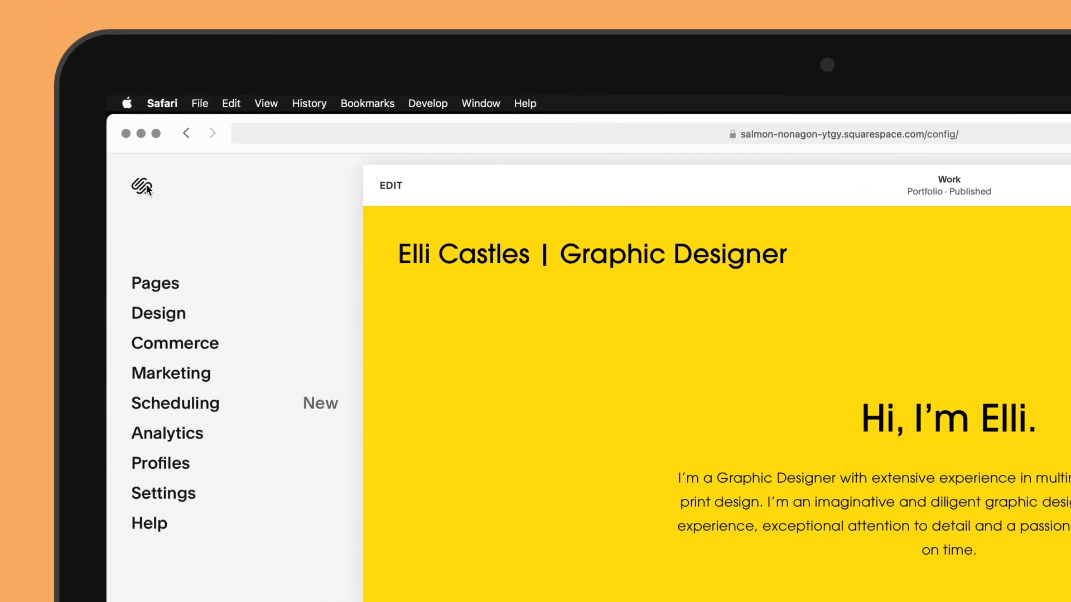
left_click(157, 283)
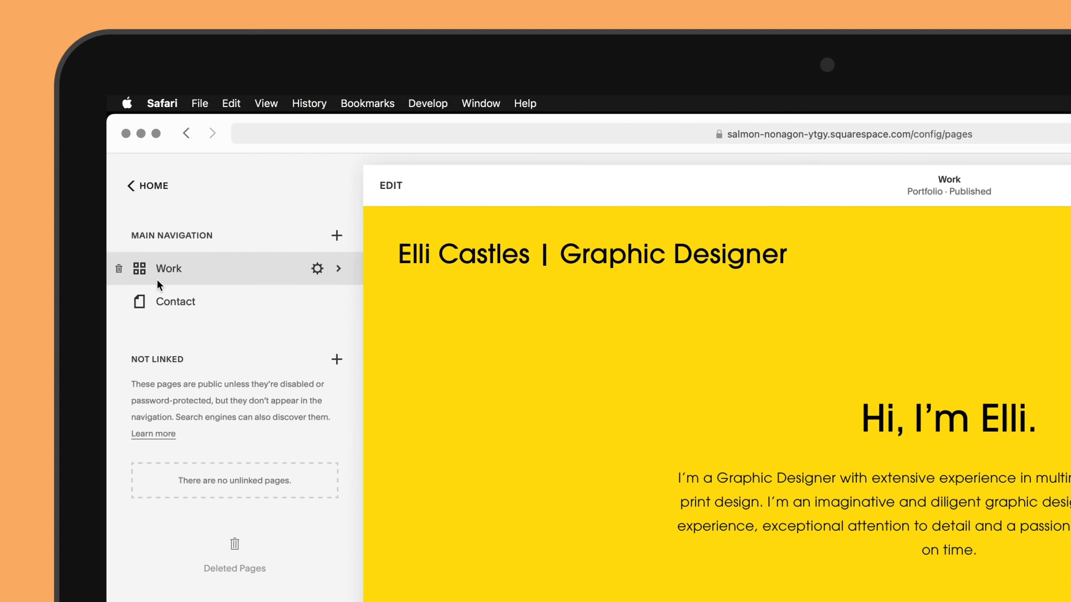
left_click_drag(157, 284, 176, 312)
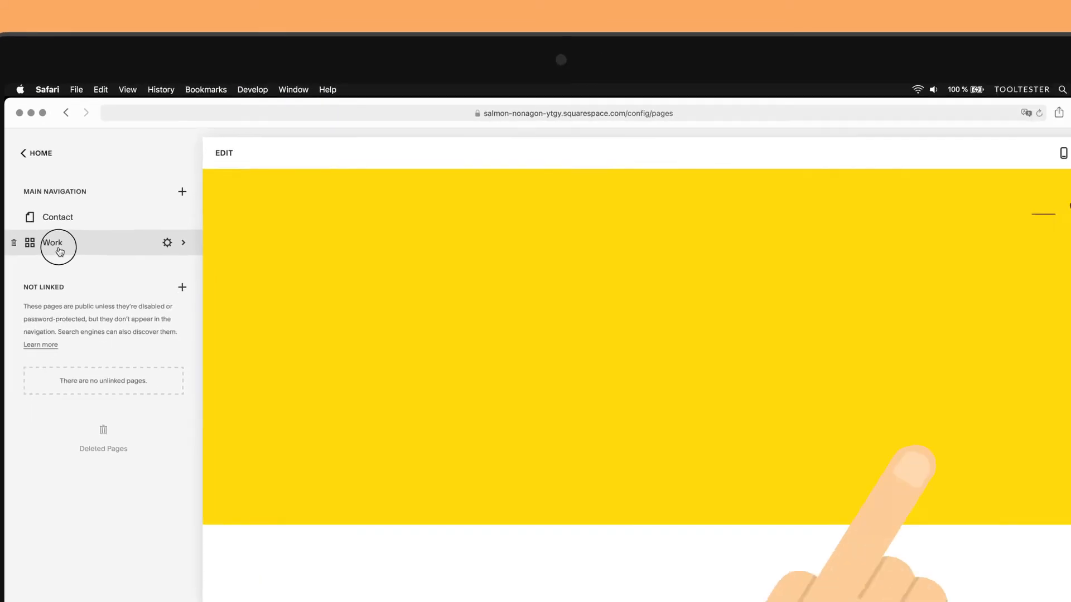
left_click_drag(96, 262, 96, 232)
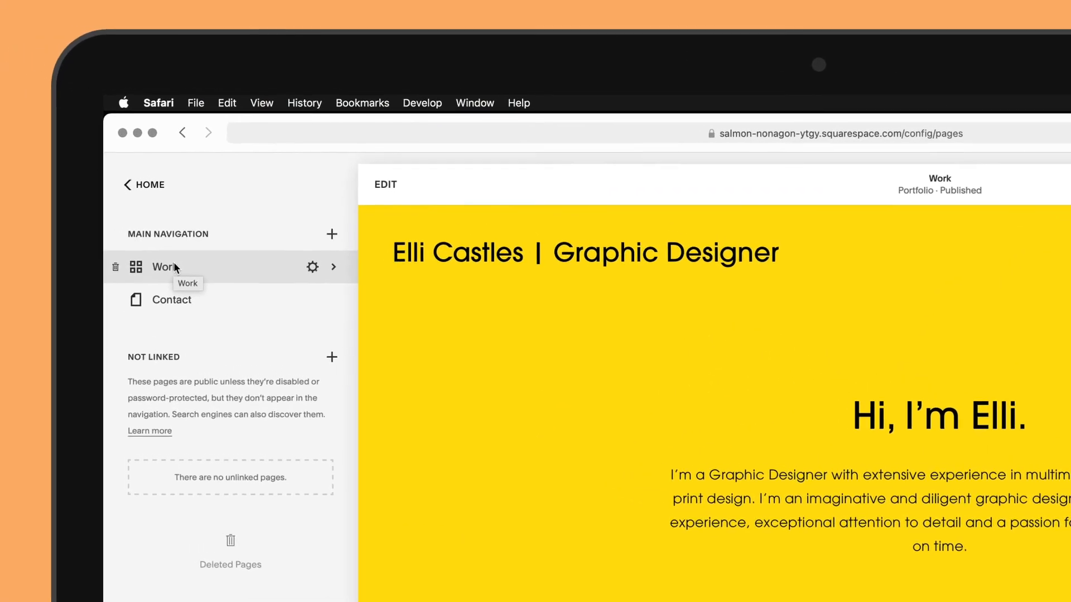
Rename the Work page's title and navigation title to Portfolio, set its slug to /portfolio, and save
left_click(318, 270)
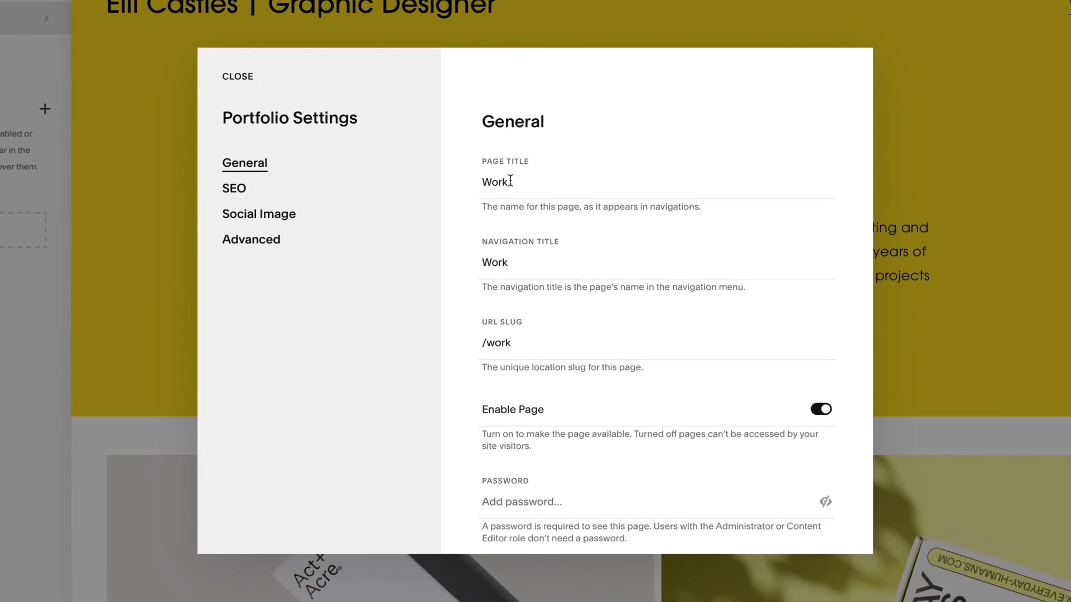
left_click_drag(510, 181, 471, 180)
type("Portfolio")
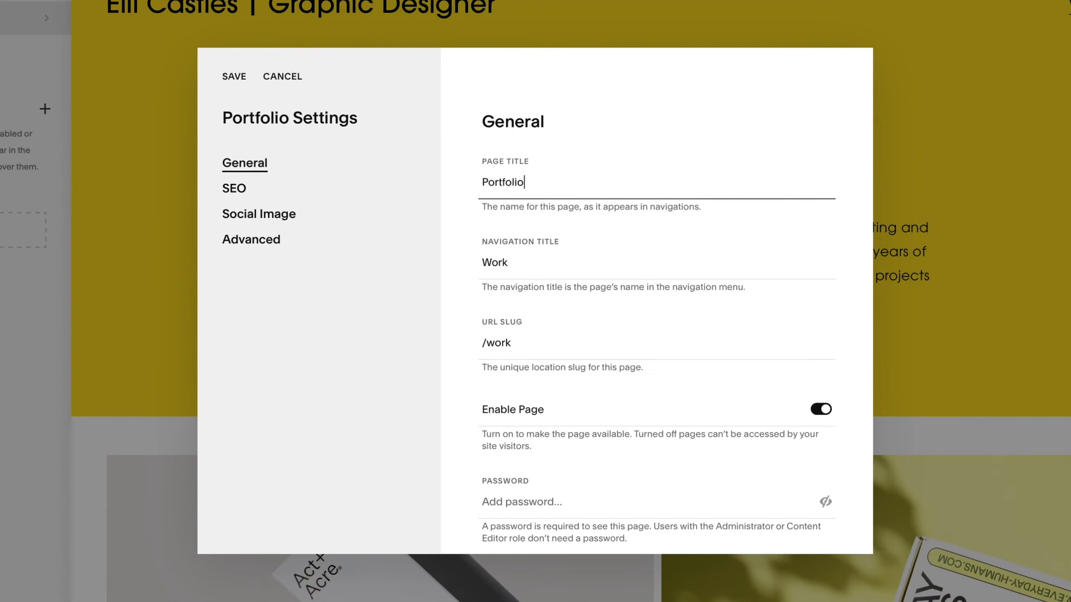
left_click_drag(511, 262, 481, 263)
type("Portfolio")
left_click_drag(517, 345, 486, 346)
type("portfolio")
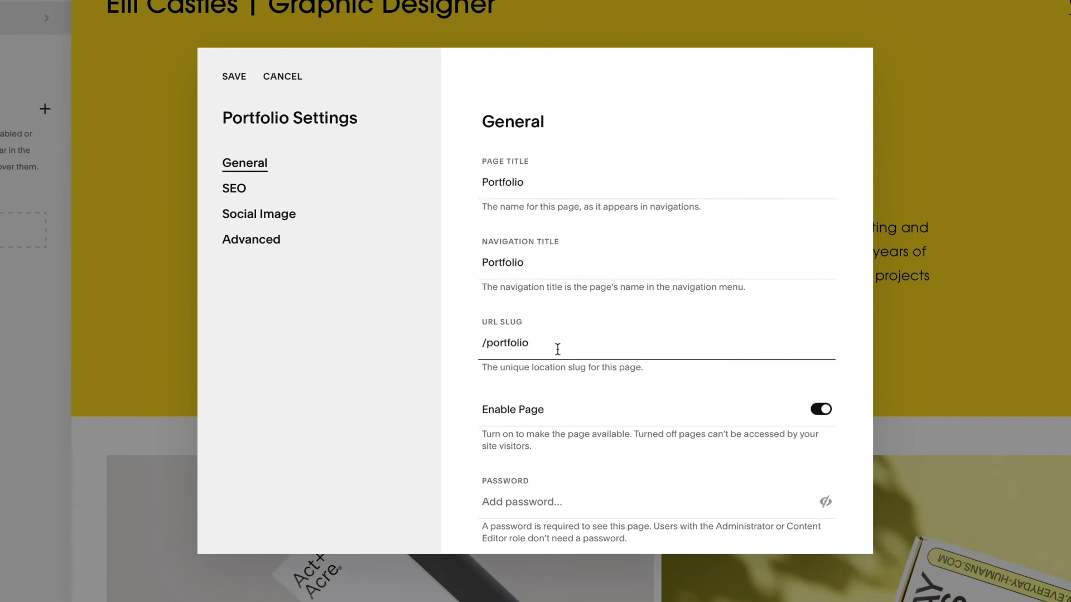
left_click(233, 81)
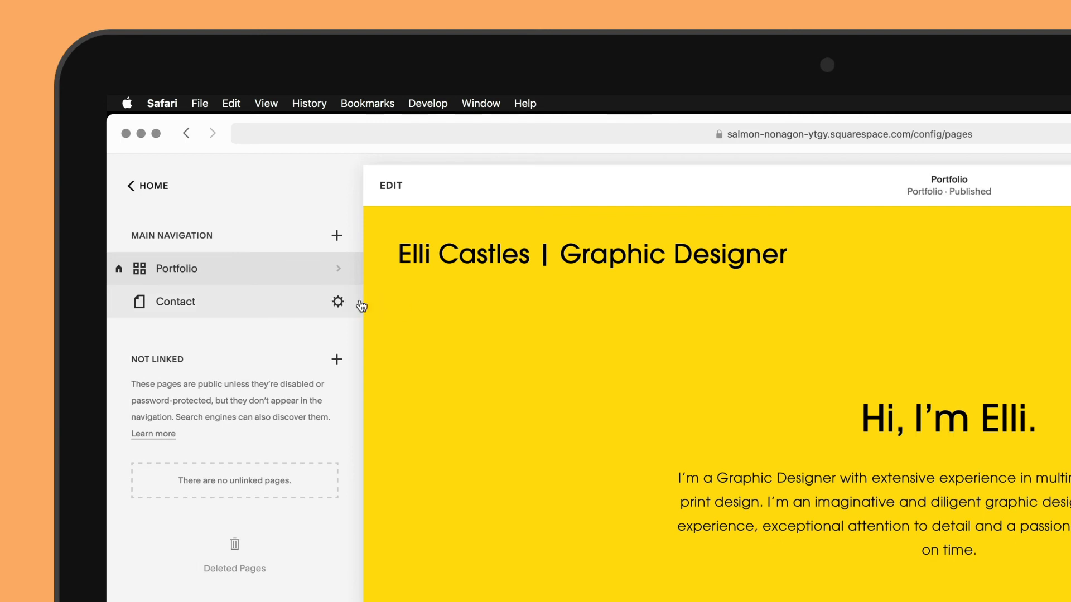
Give the Contact page an SEO title ending 'Contact Me' and a same-day-response description
left_click(338, 303)
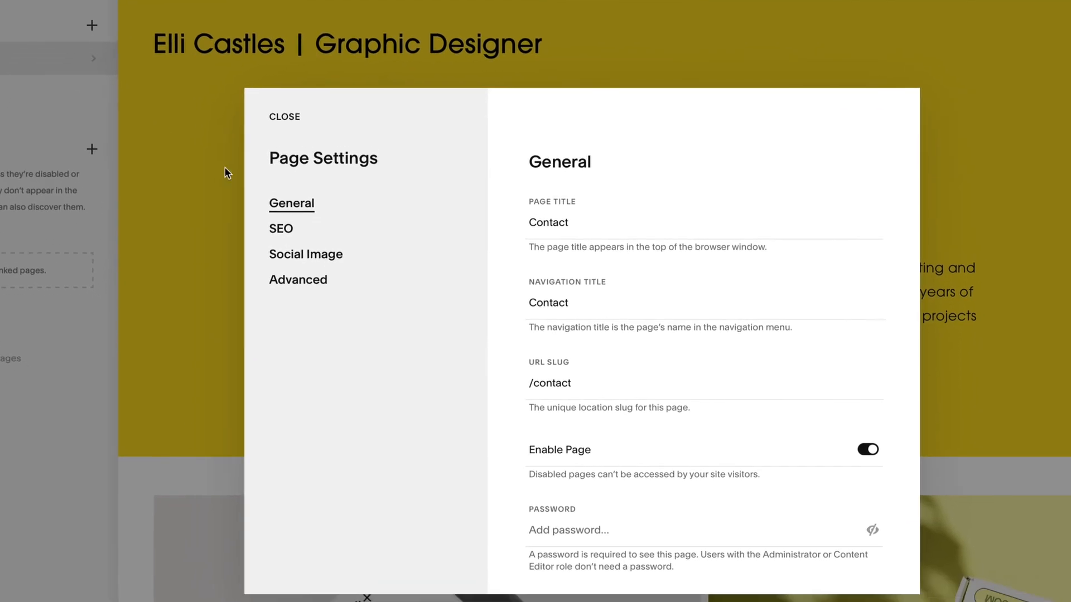
left_click(281, 230)
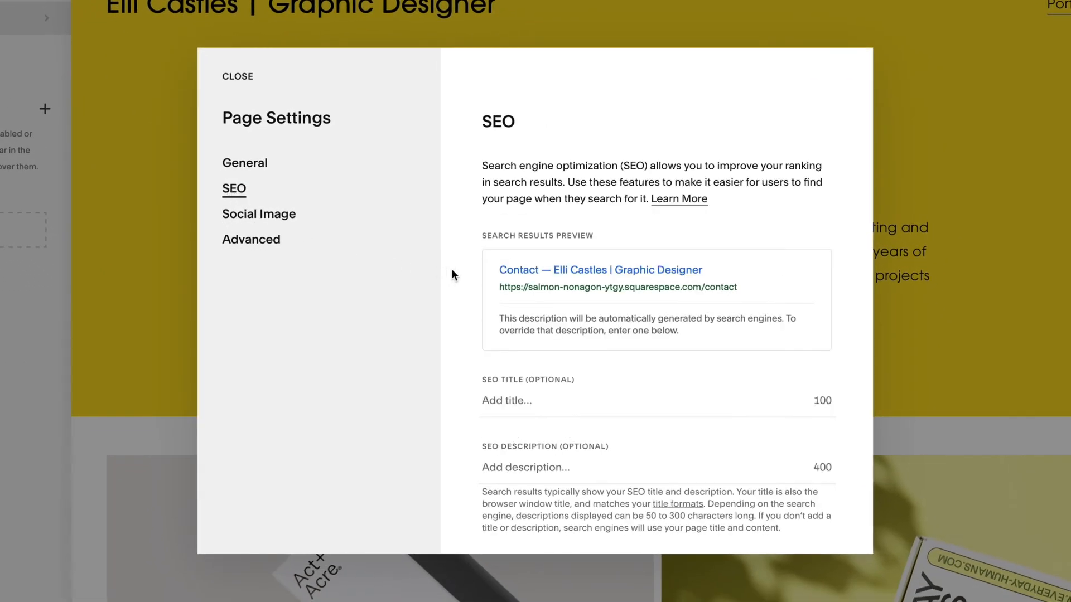
scroll(452, 273, "down", 1)
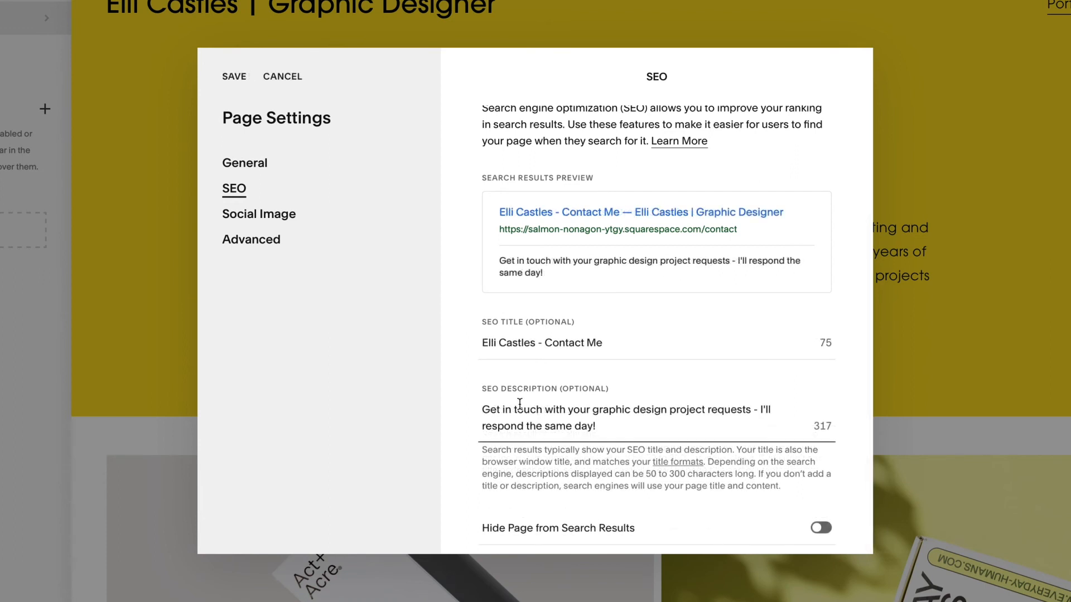
left_click(239, 81)
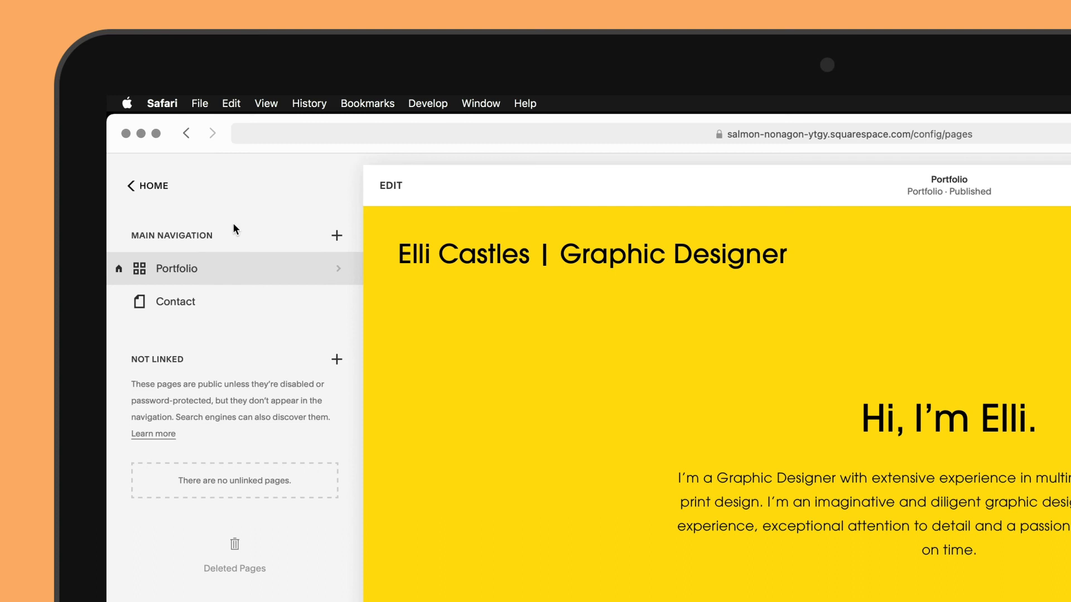
Save the site's Language & Region settings and return to the Settings list
left_click(155, 190)
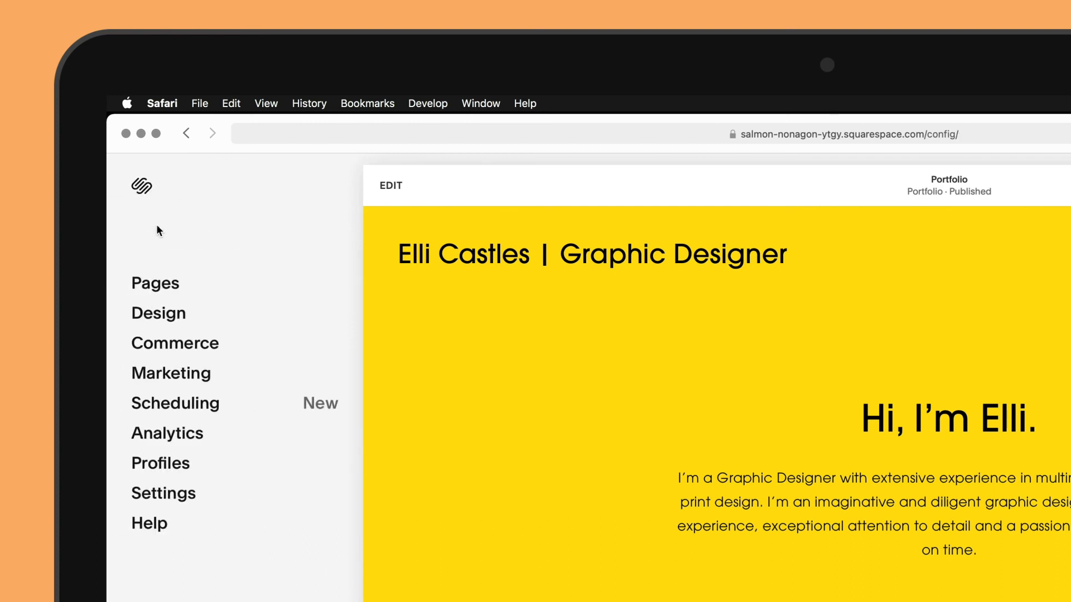
left_click(162, 492)
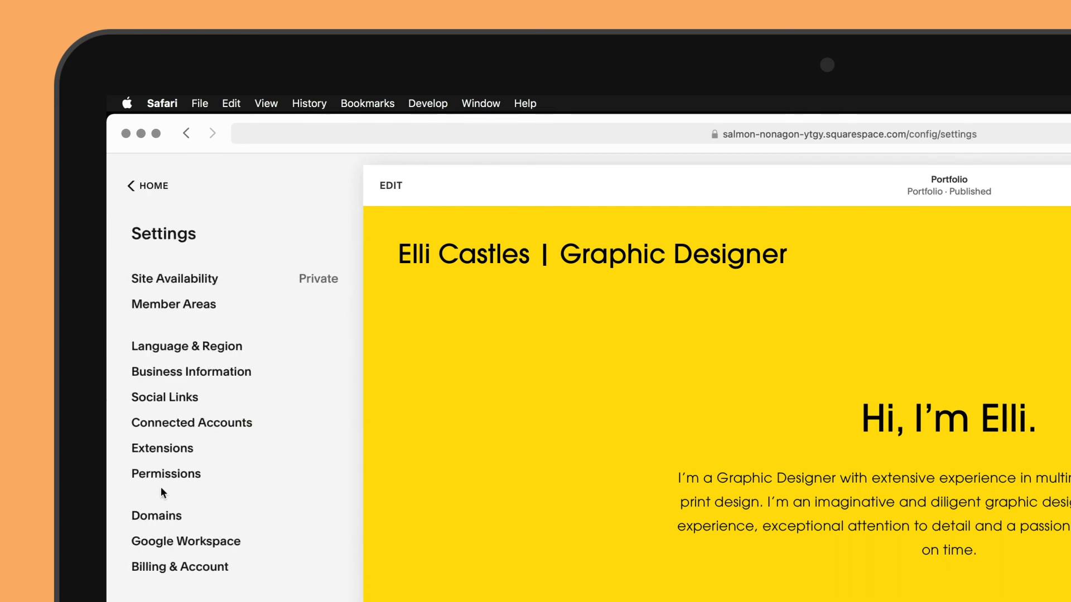
left_click(163, 349)
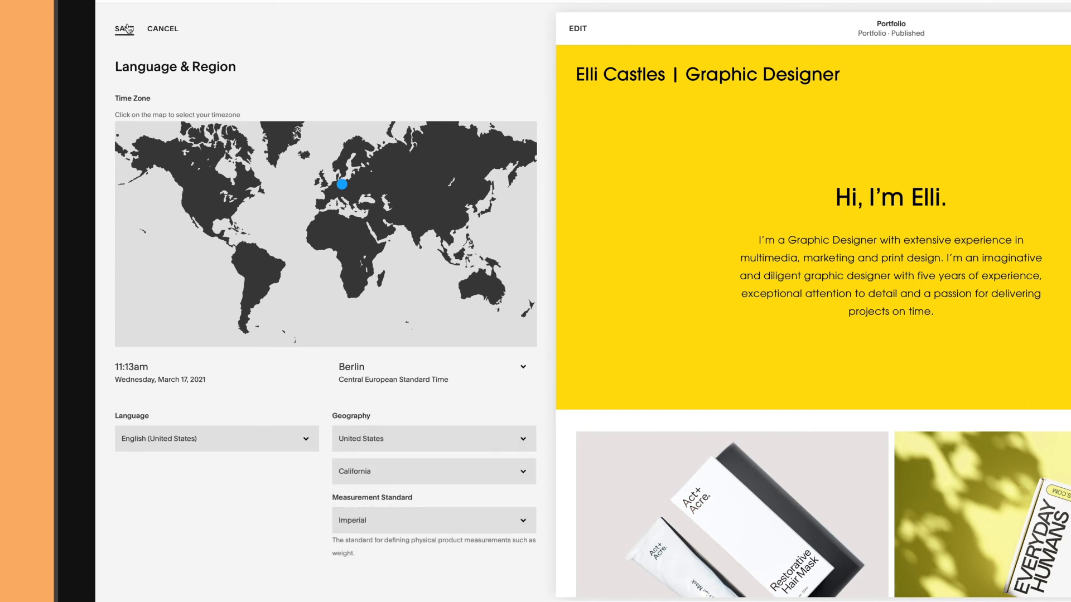
left_click(126, 28)
left_click(128, 28)
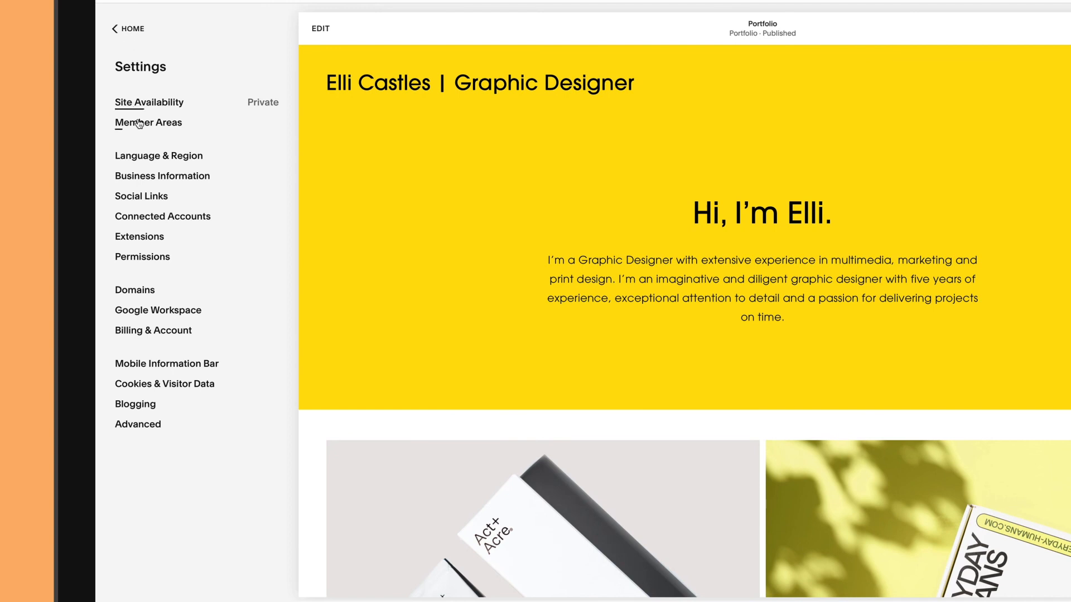
Enter the site's public contact e-mail in Business Information and save it
left_click(145, 175)
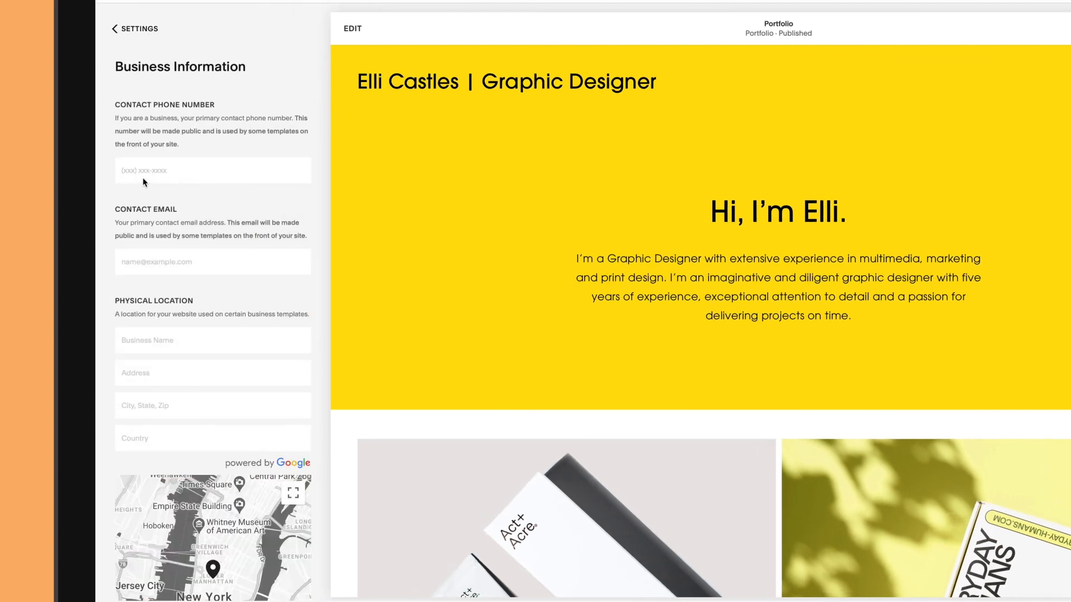
left_click(142, 263)
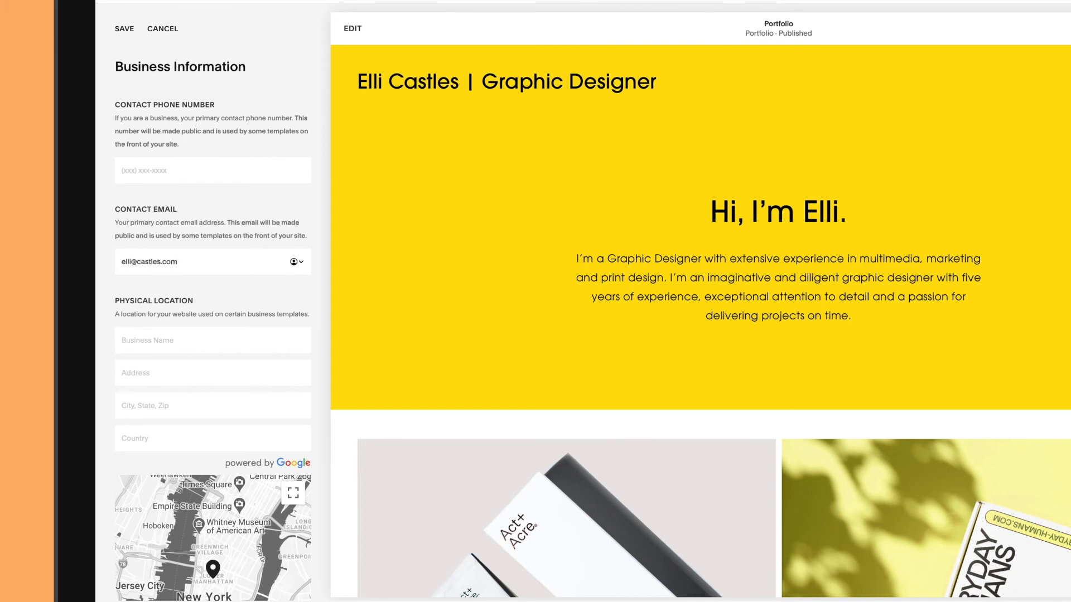
left_click(122, 33)
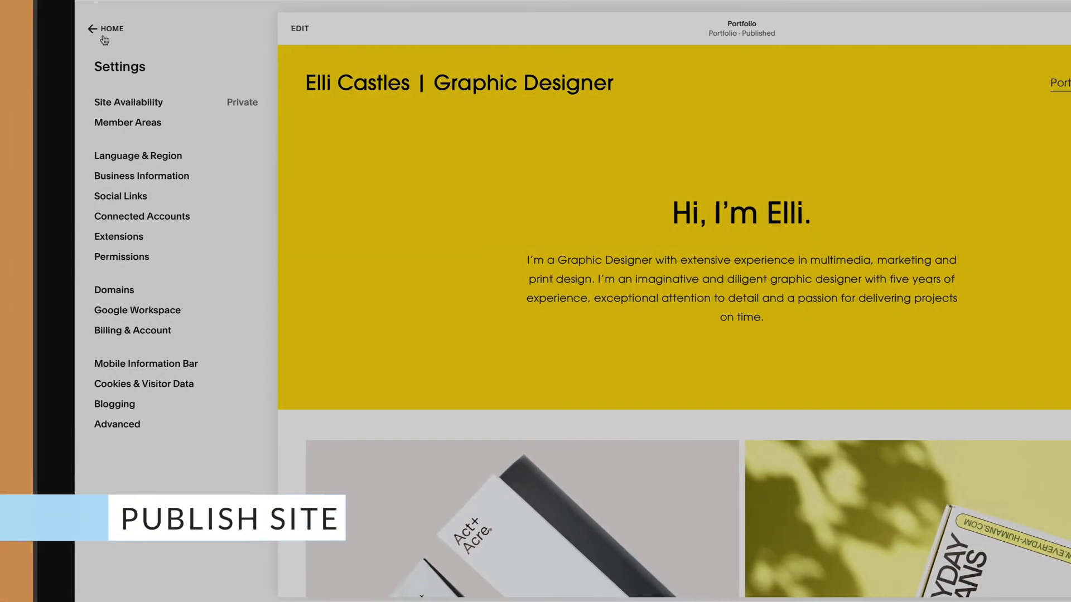
Scroll the Portfolio page preview, then view and scroll it in the mobile layout
scroll(296, 107, "down", 8)
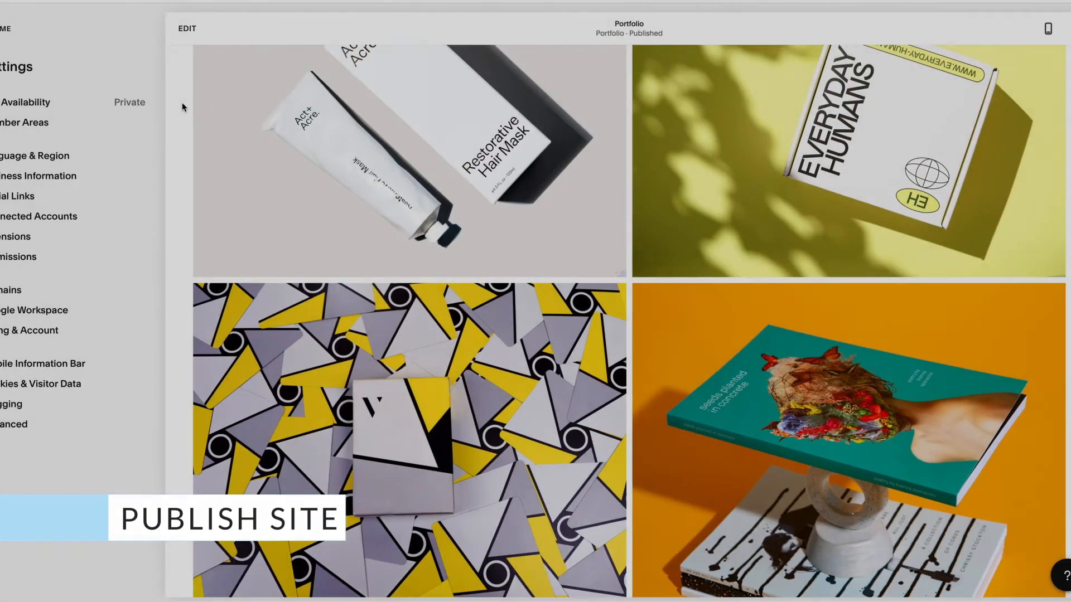
scroll(183, 107, "down", 4)
scroll(184, 107, "up", 12)
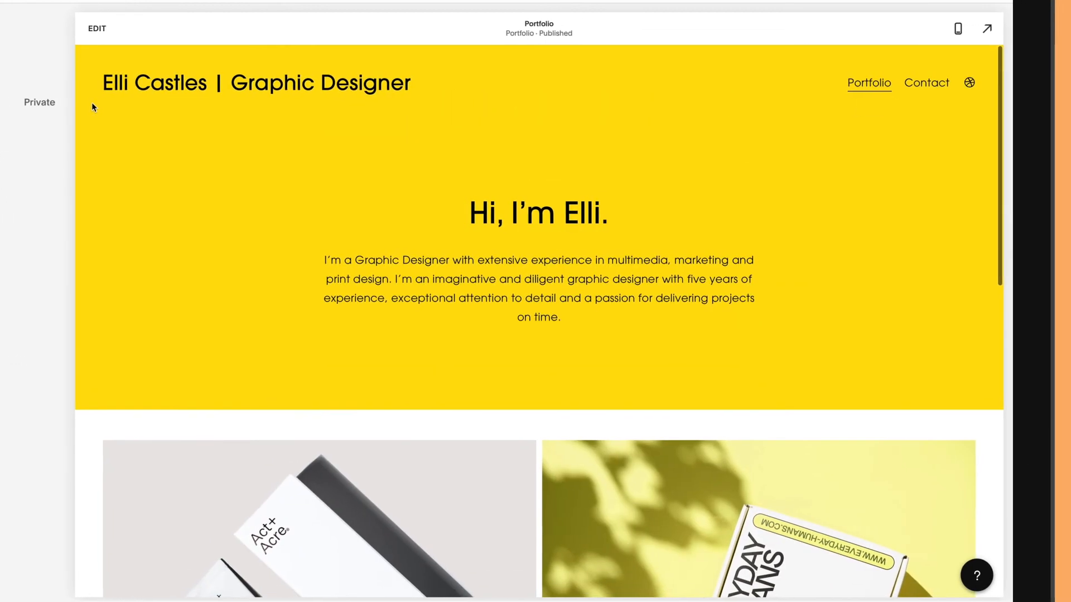
left_click(955, 28)
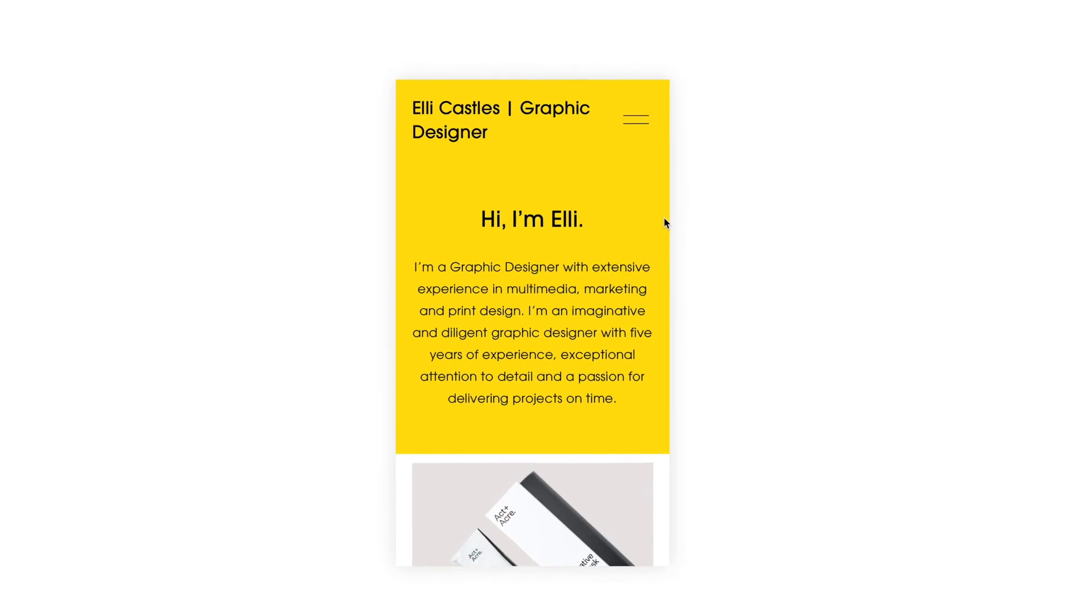
scroll(645, 231, "down", 6)
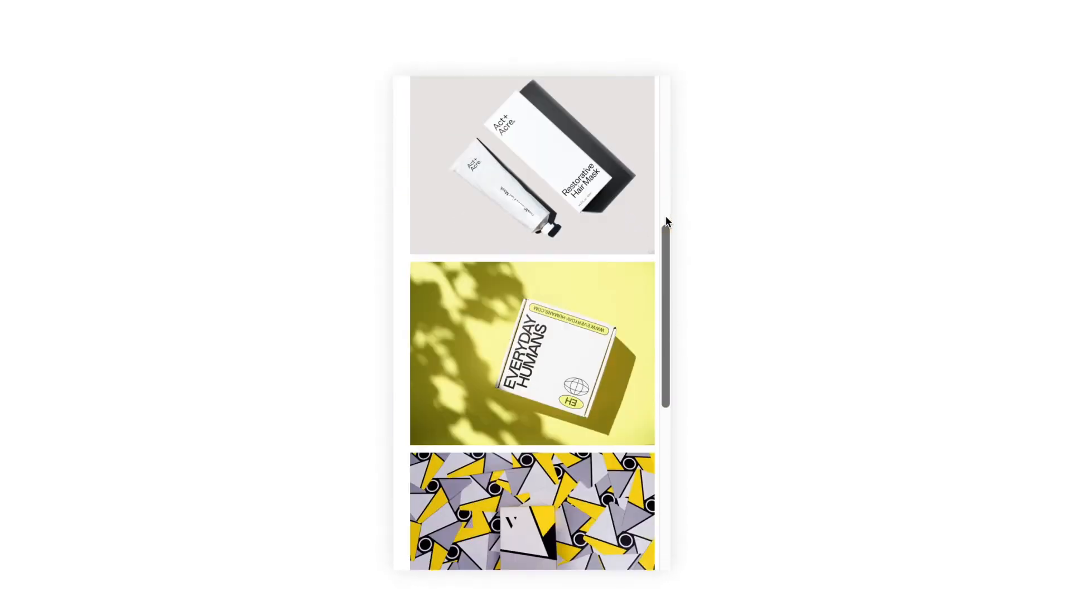
scroll(666, 216, "down", 7)
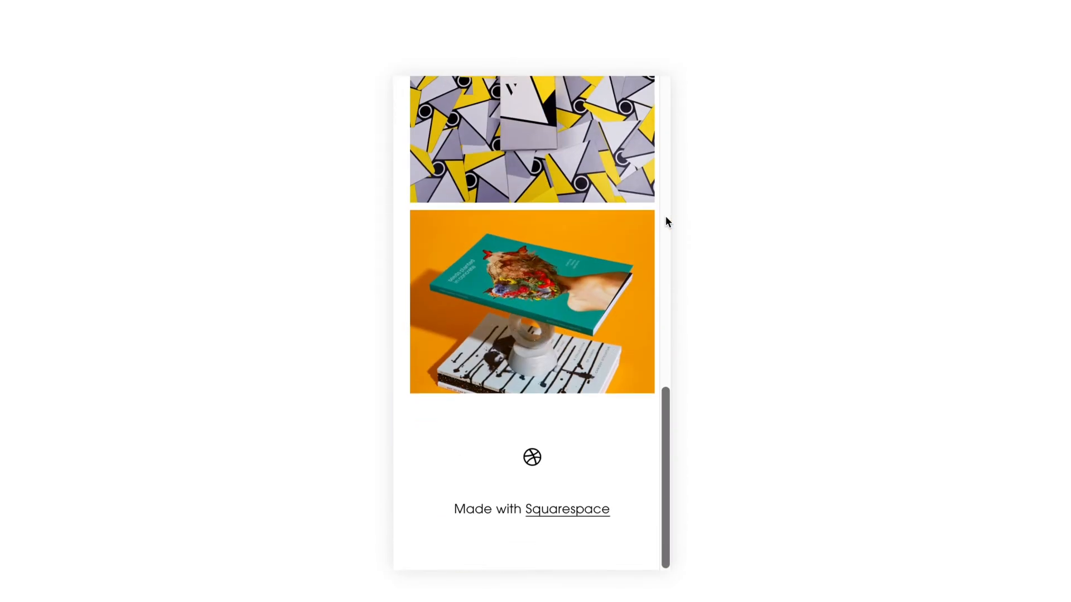
scroll(665, 216, "up", 14)
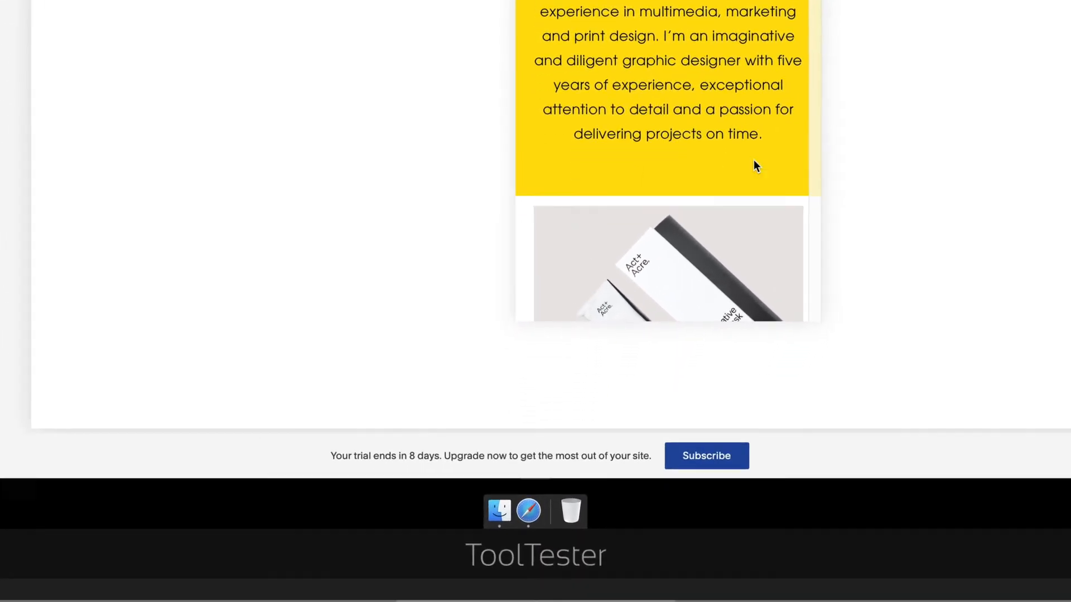
Compare the subscription plans' monthly and annual prices
left_click(715, 431)
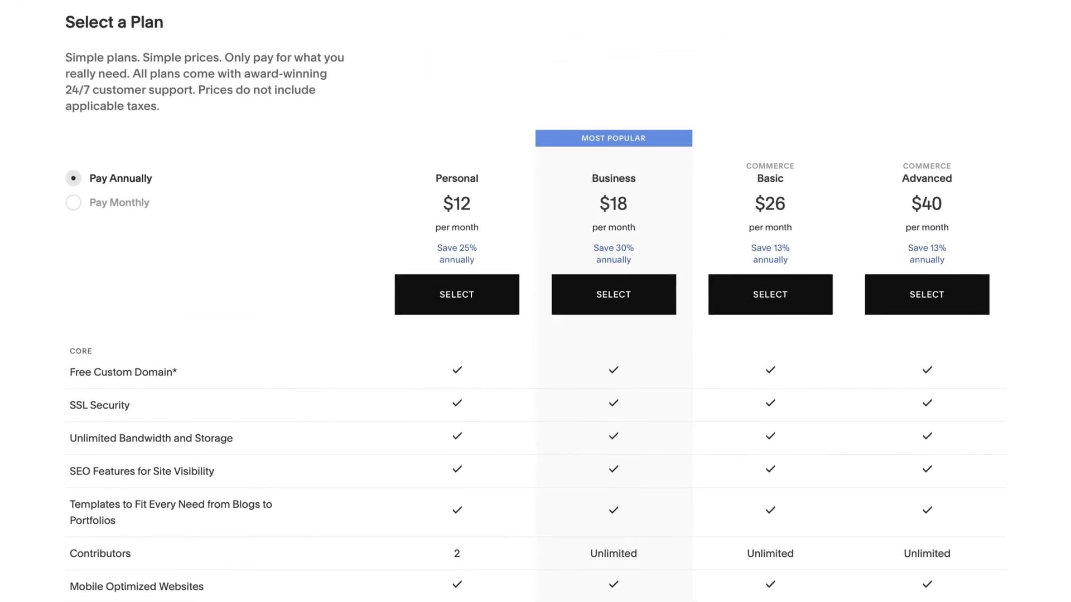
left_click(78, 205)
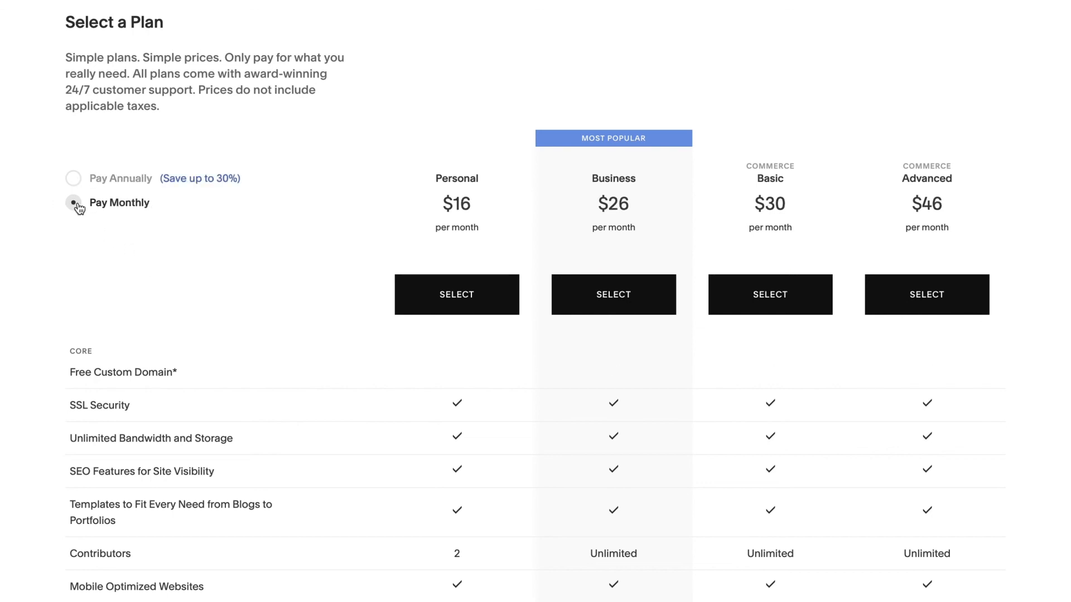
left_click(73, 182)
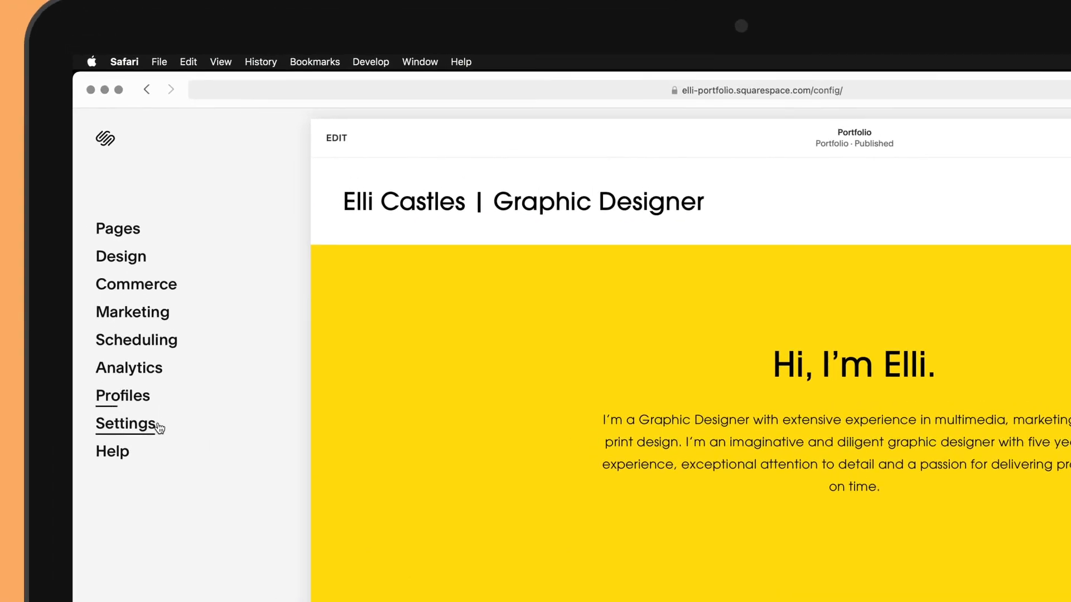
Confirm site availability is Public and check the built-in domain in Domains
left_click(146, 425)
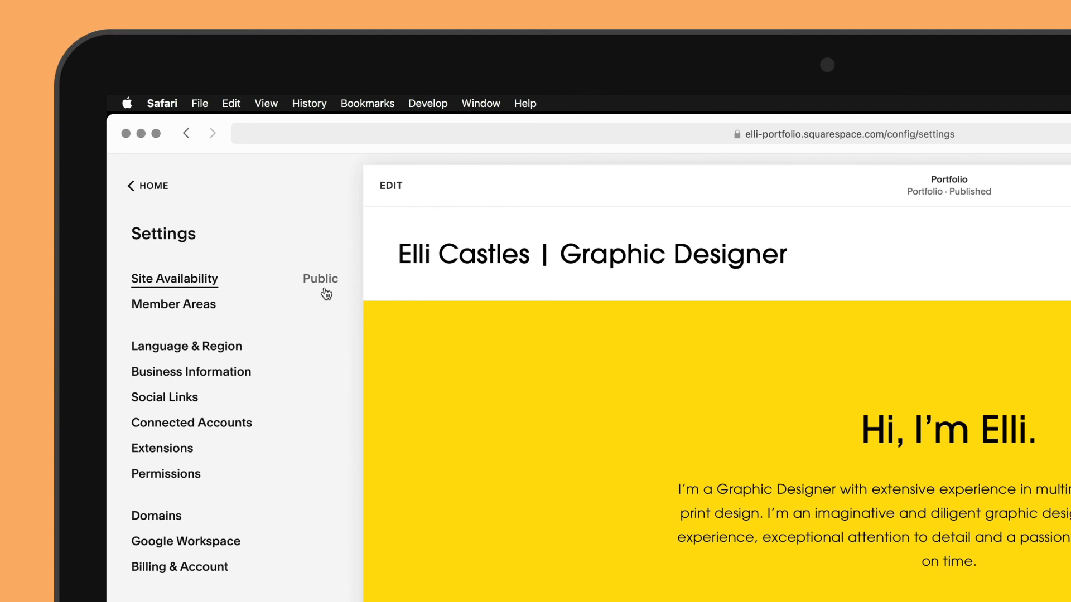
left_click(162, 516)
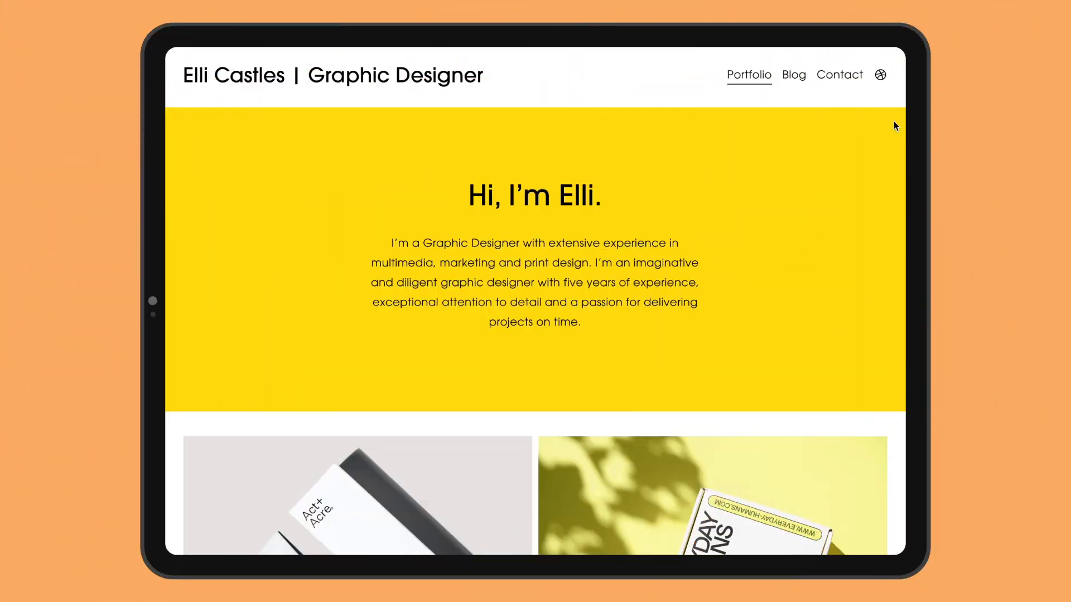
scroll(895, 125, "down", 5)
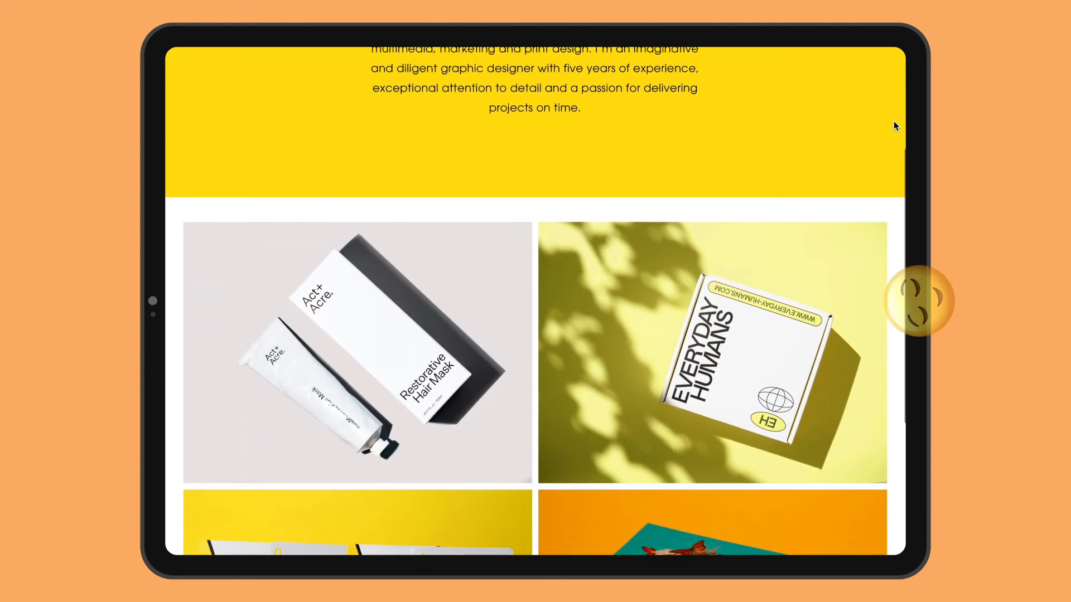
scroll(893, 122, "down", 6)
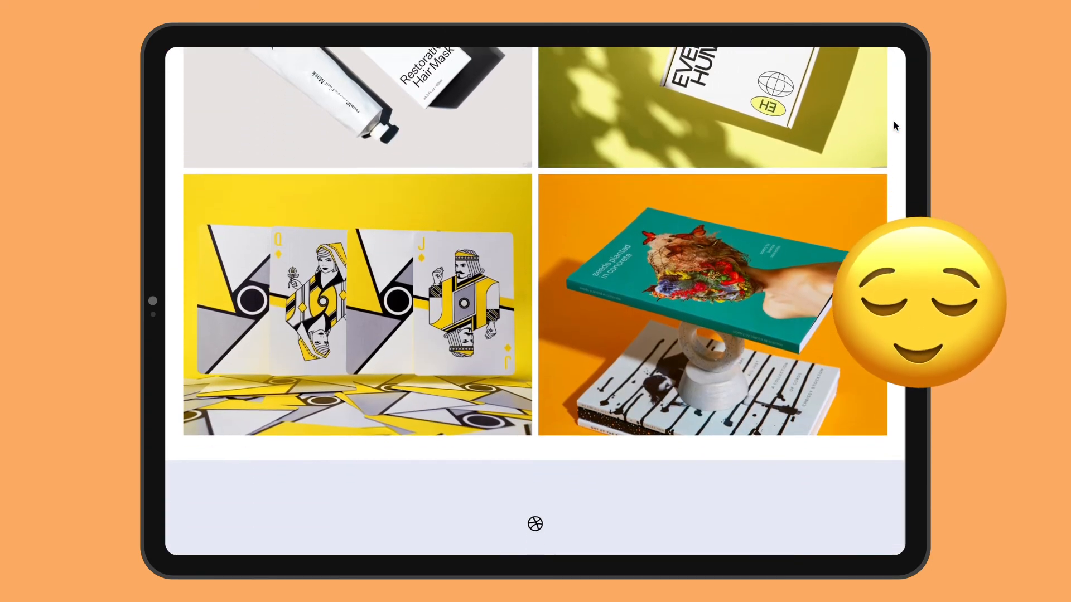